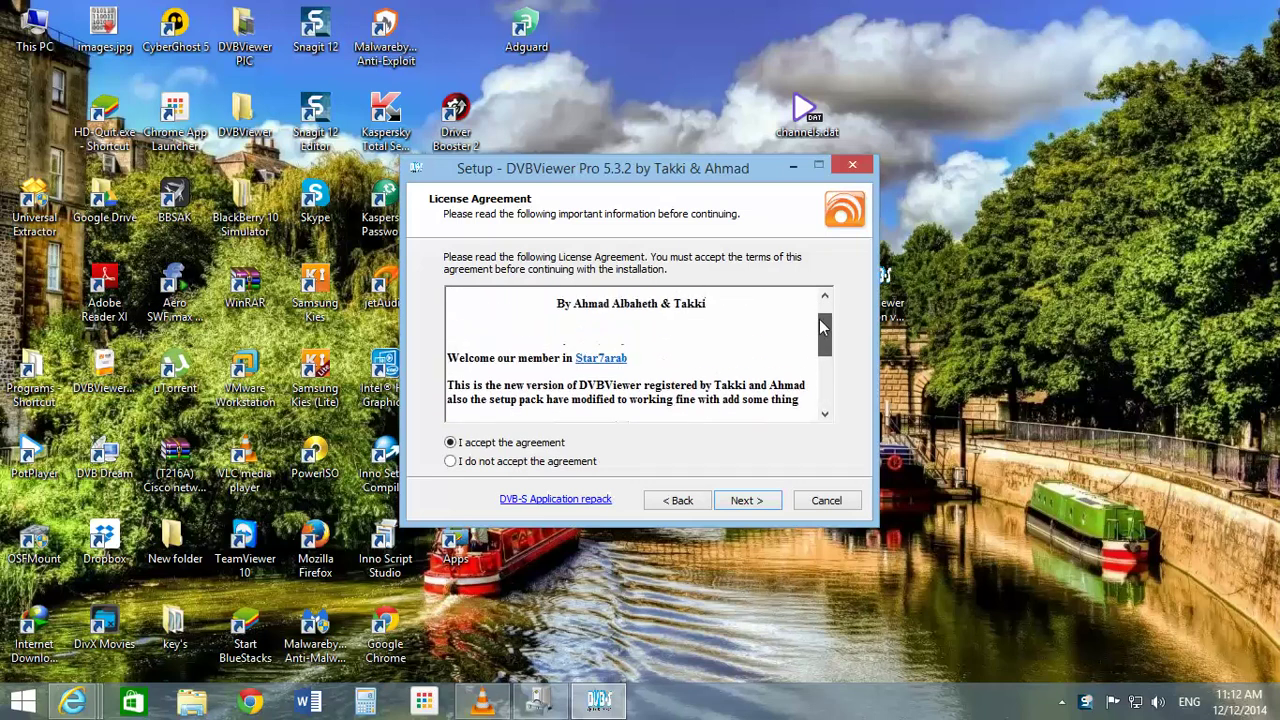
Accept the DVBViewer Pro 5.3.2 license agreement and continue past the setup's information page.
click(745, 500)
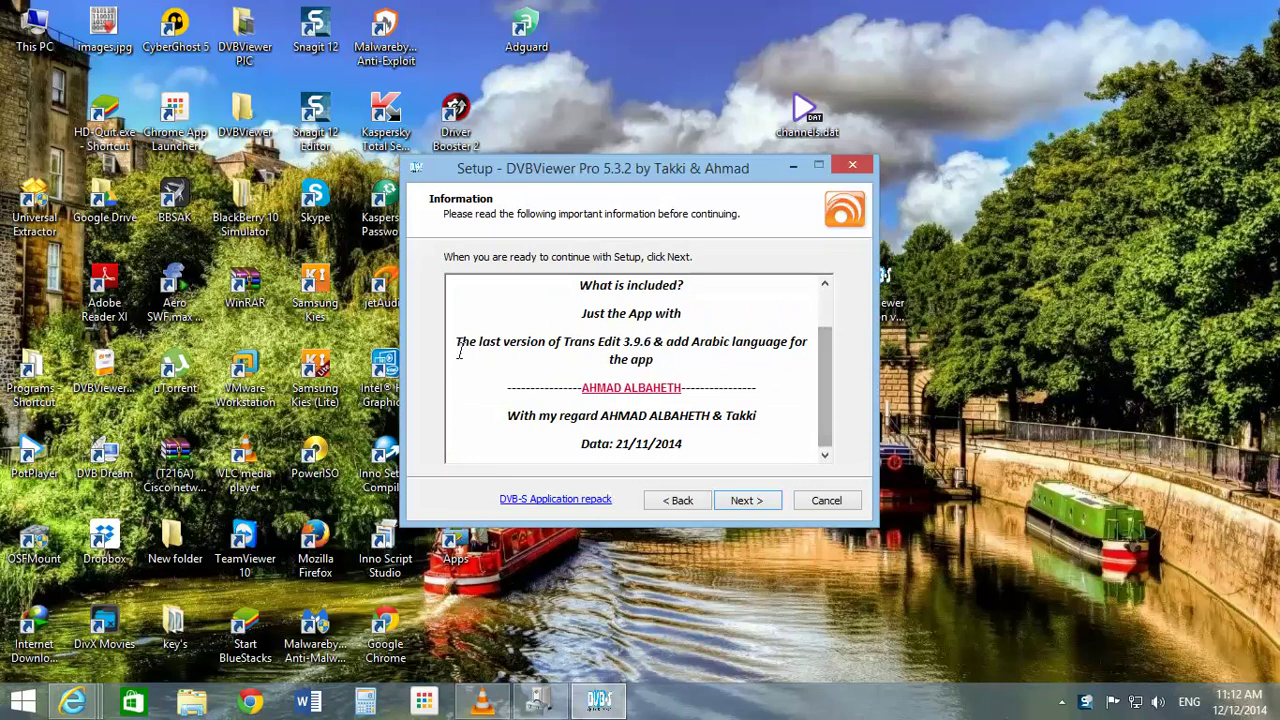
drag(459, 350, 708, 347)
drag(790, 343, 815, 368)
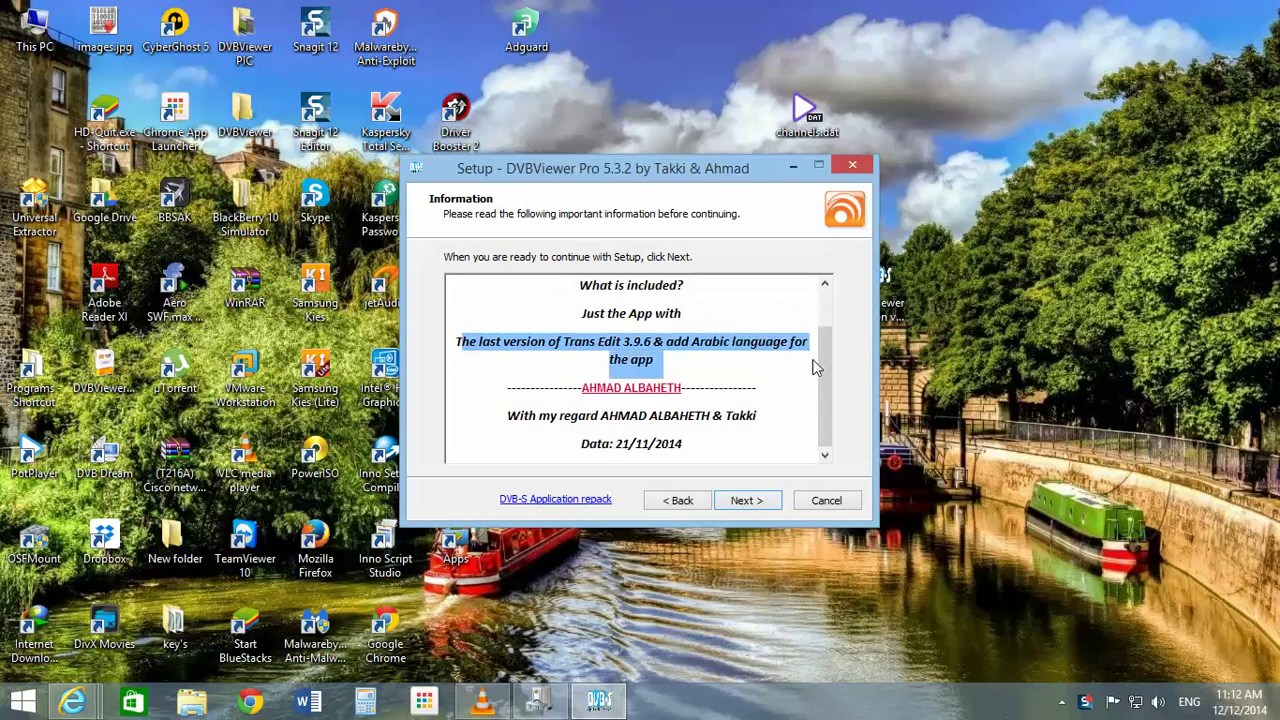
click(761, 501)
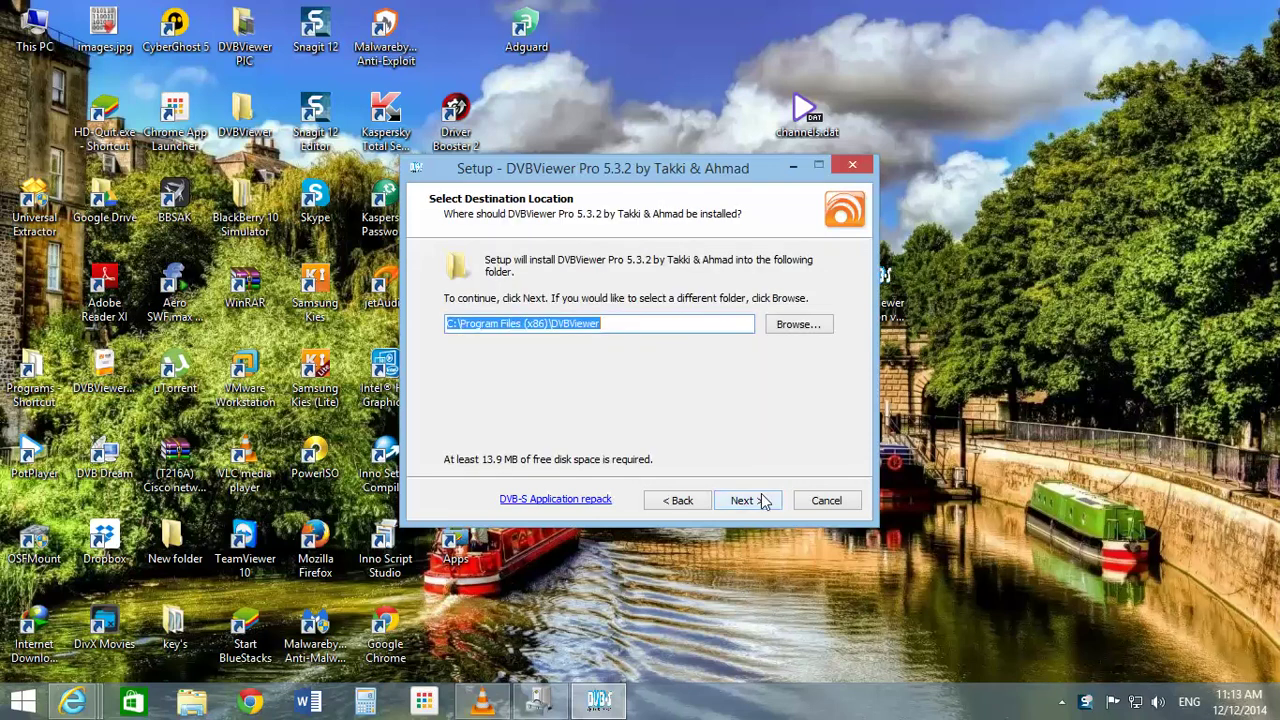
Install DVBViewer Pro 5.3.2 in C:\Program Files (x86)\DVBViewer, finish the setup and minimize the browser window that opens.
click(761, 501)
click(761, 501)
click(762, 501)
click(762, 501)
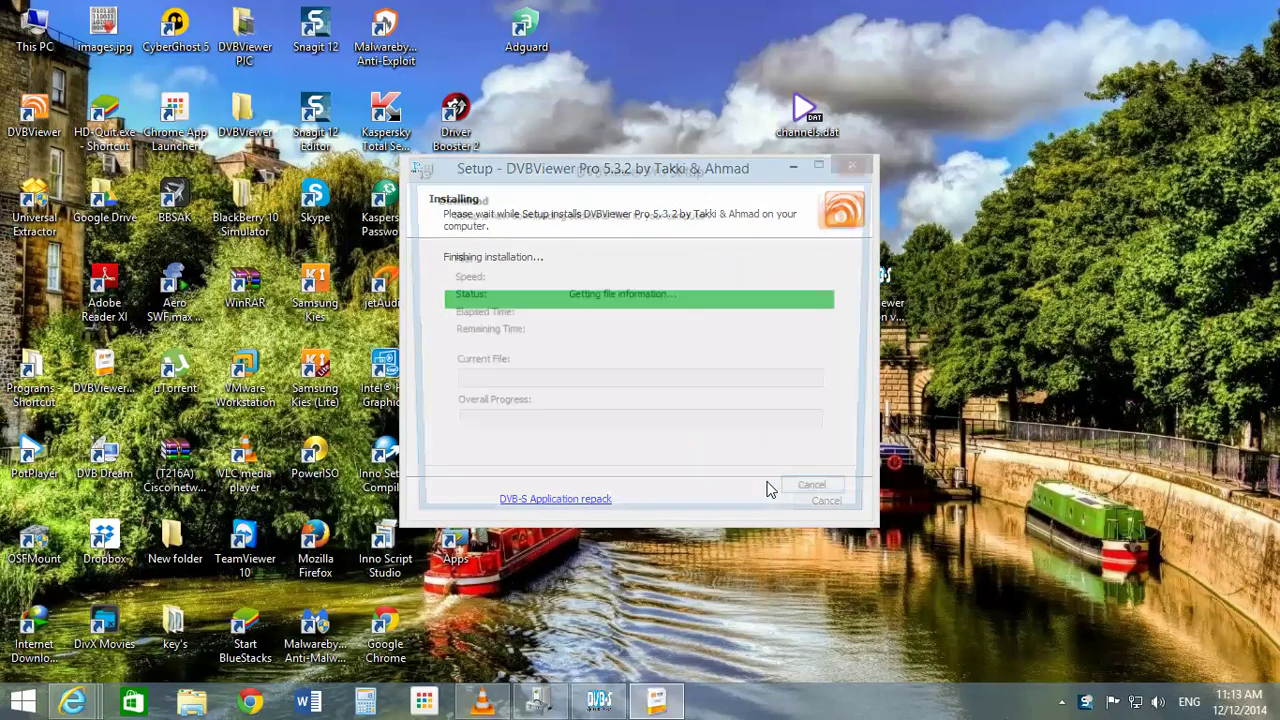
click(766, 506)
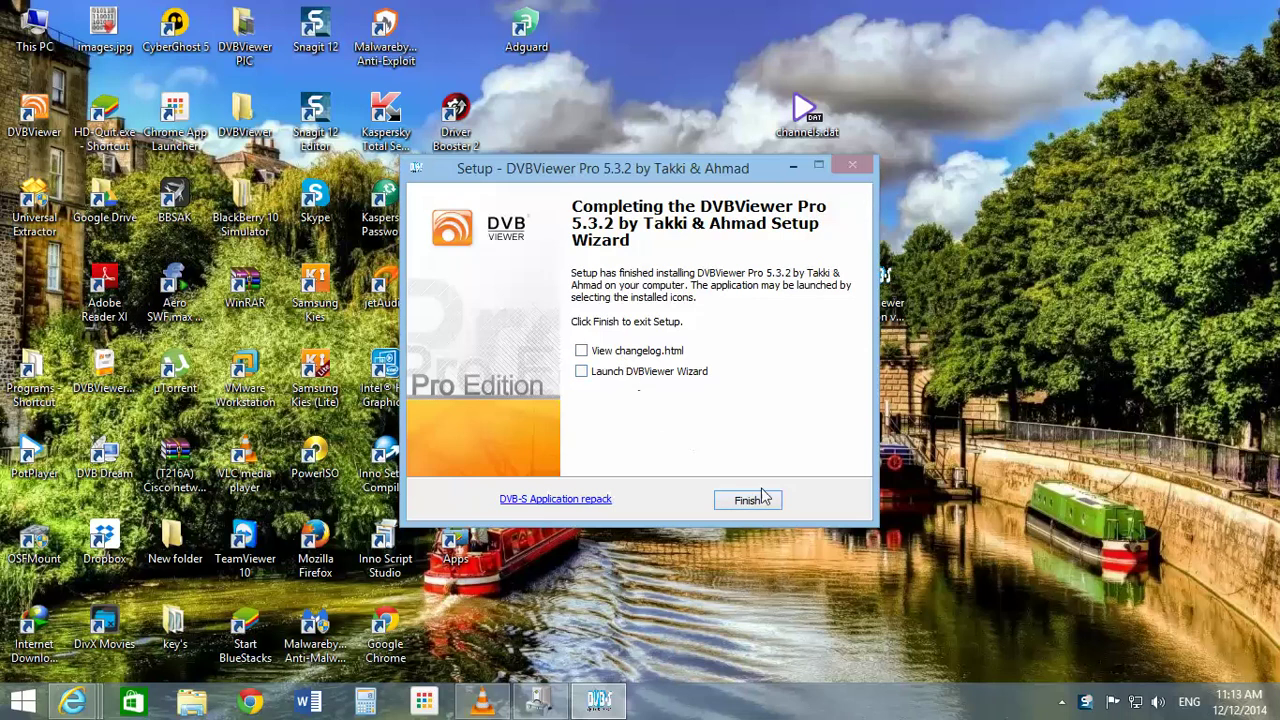
click(750, 499)
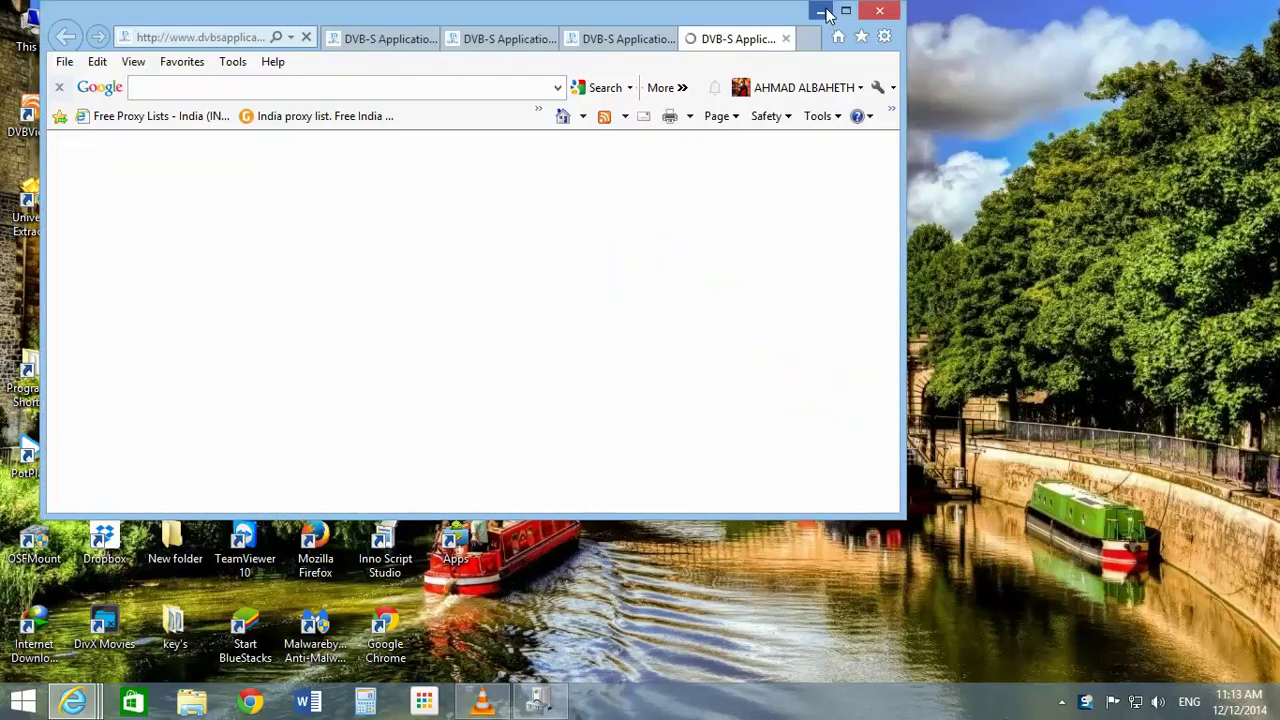
click(822, 12)
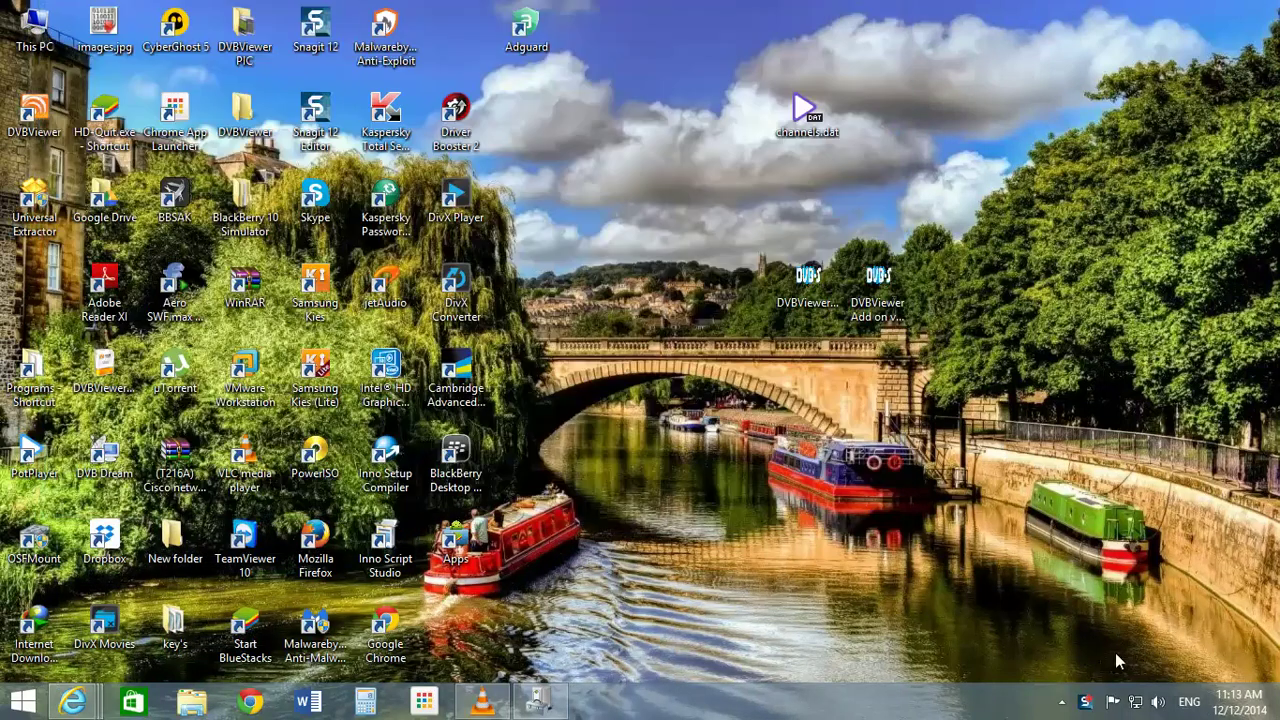
Launch the DVBViewer Add on v 1.6 installer from the desktop and dismiss the blocked-request notification.
double_click(878, 289)
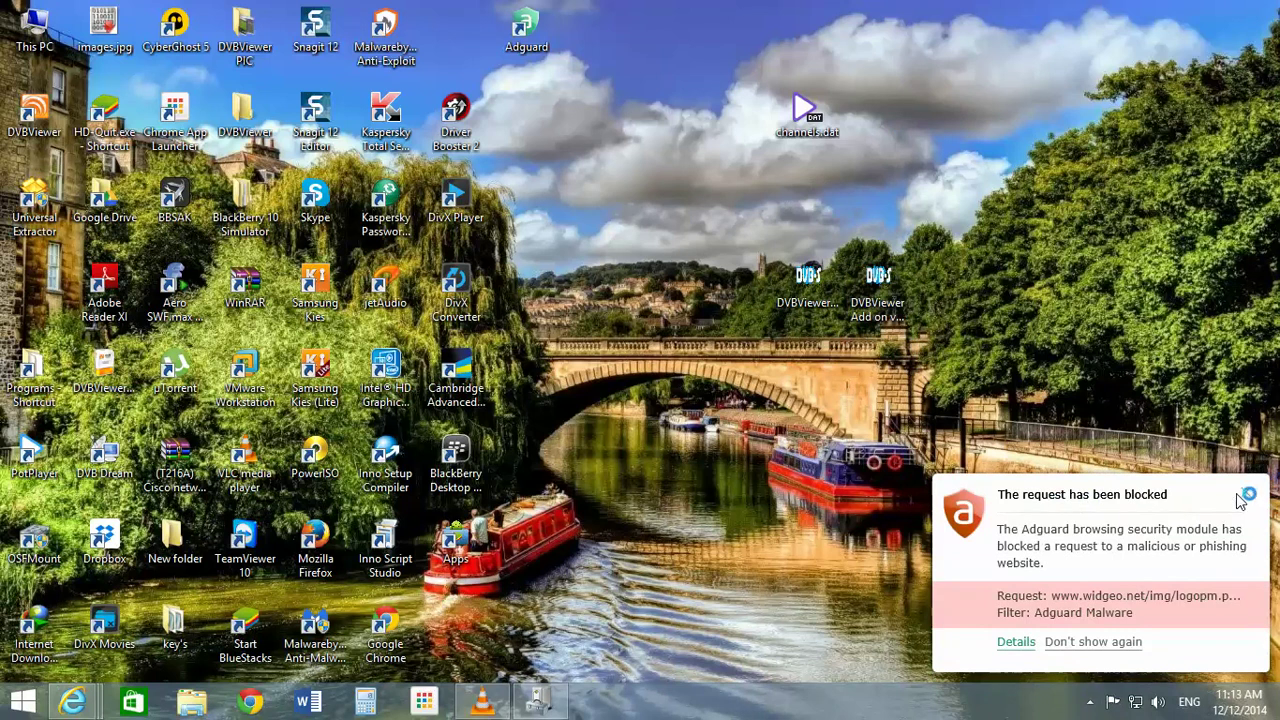
click(1245, 497)
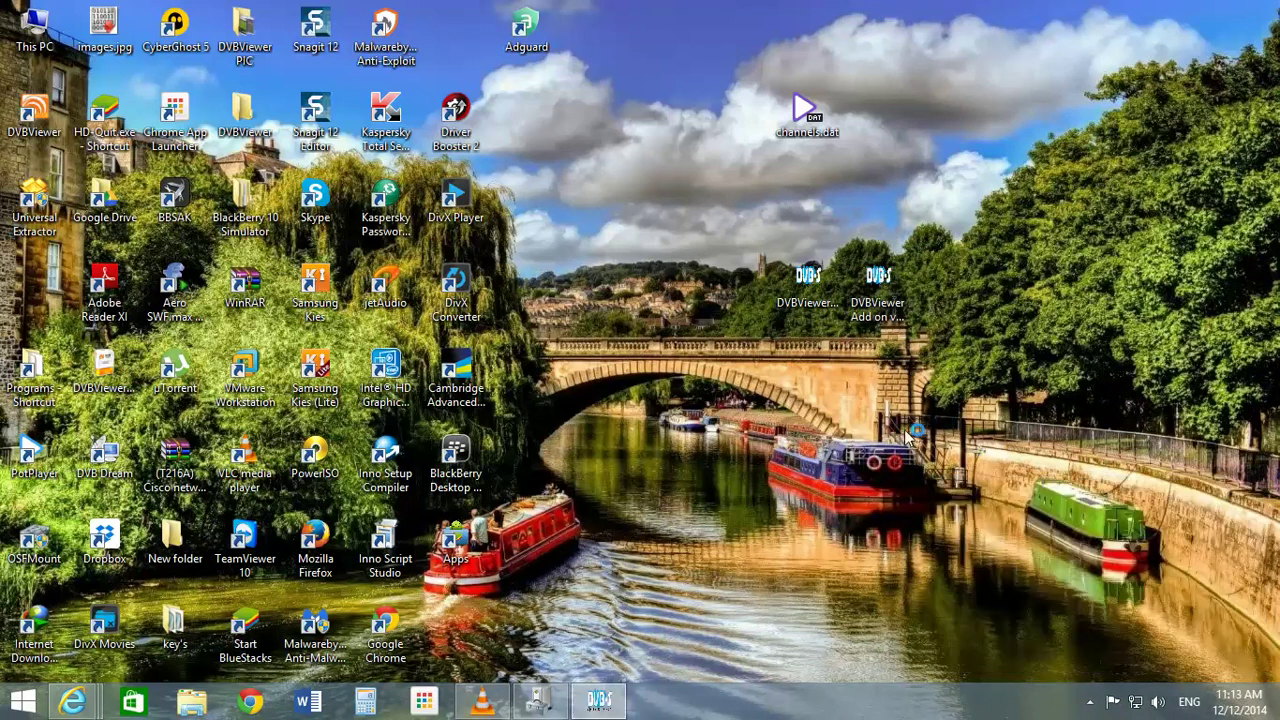
right_click(680, 289)
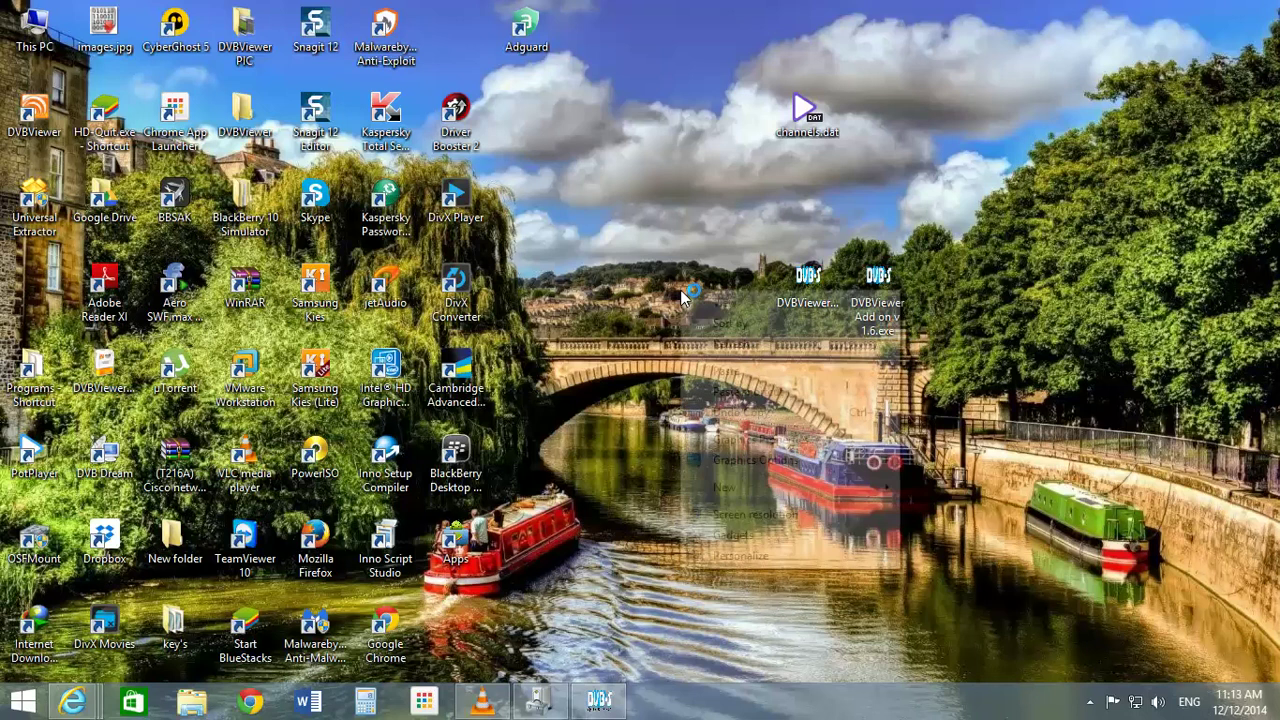
click(752, 344)
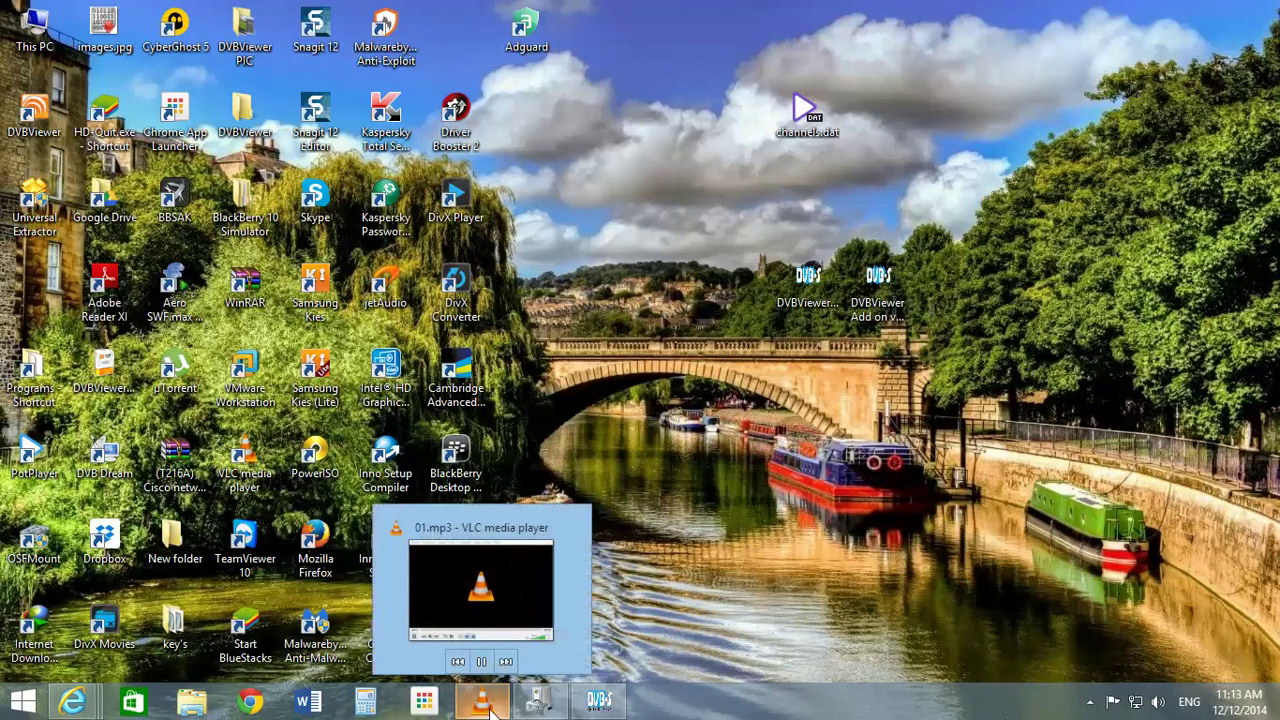
mouse_move(605, 708)
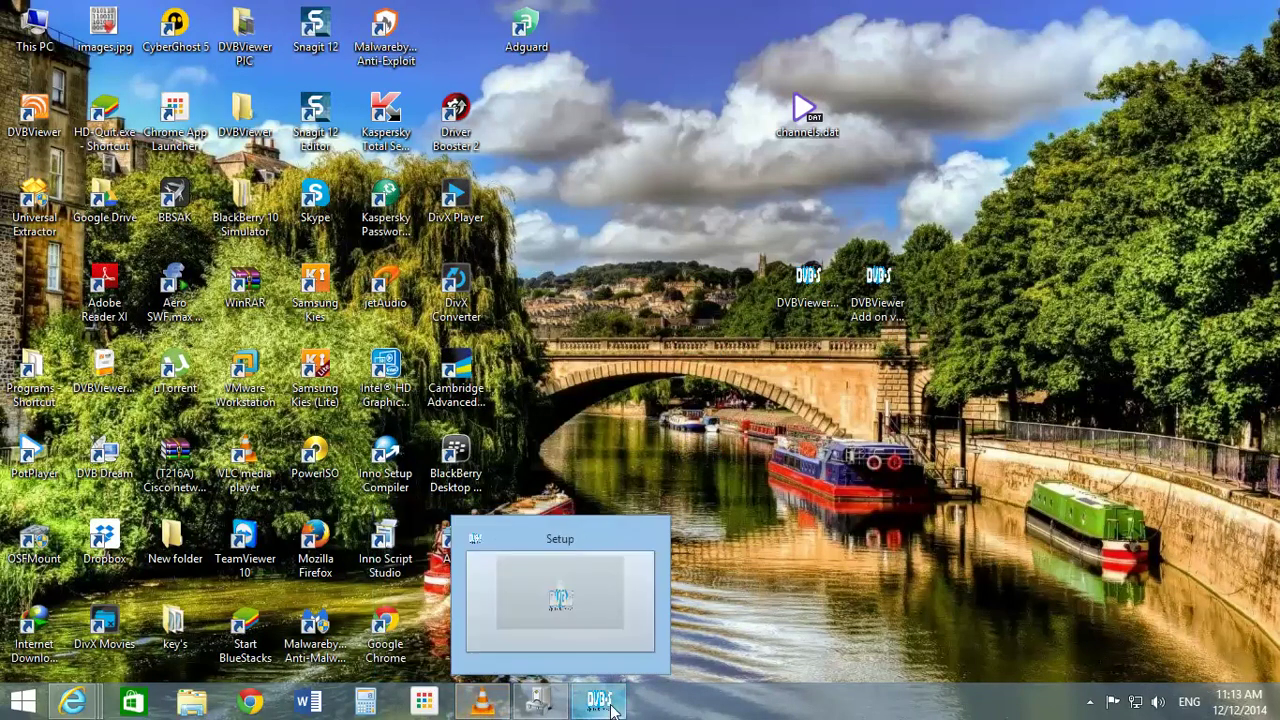
right_click(648, 295)
click(684, 354)
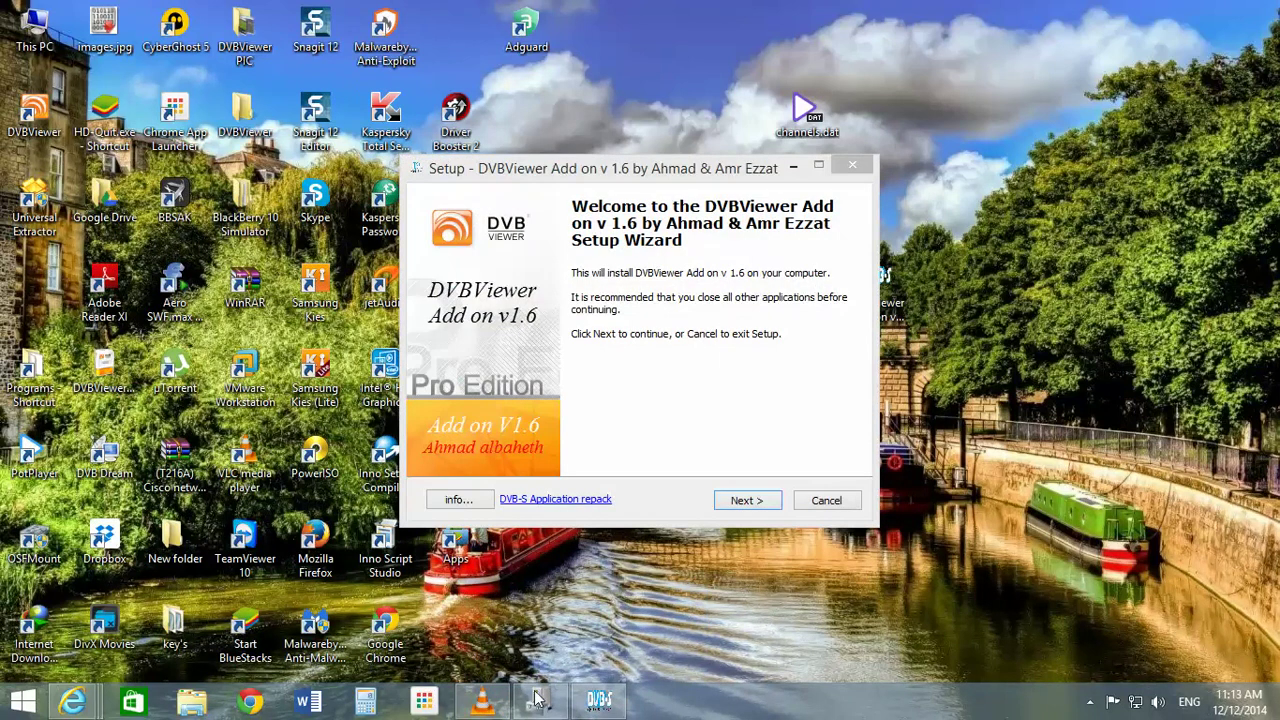
Pause the 01.mp3 playback in VLC media player and return to the add-on setup.
click(482, 700)
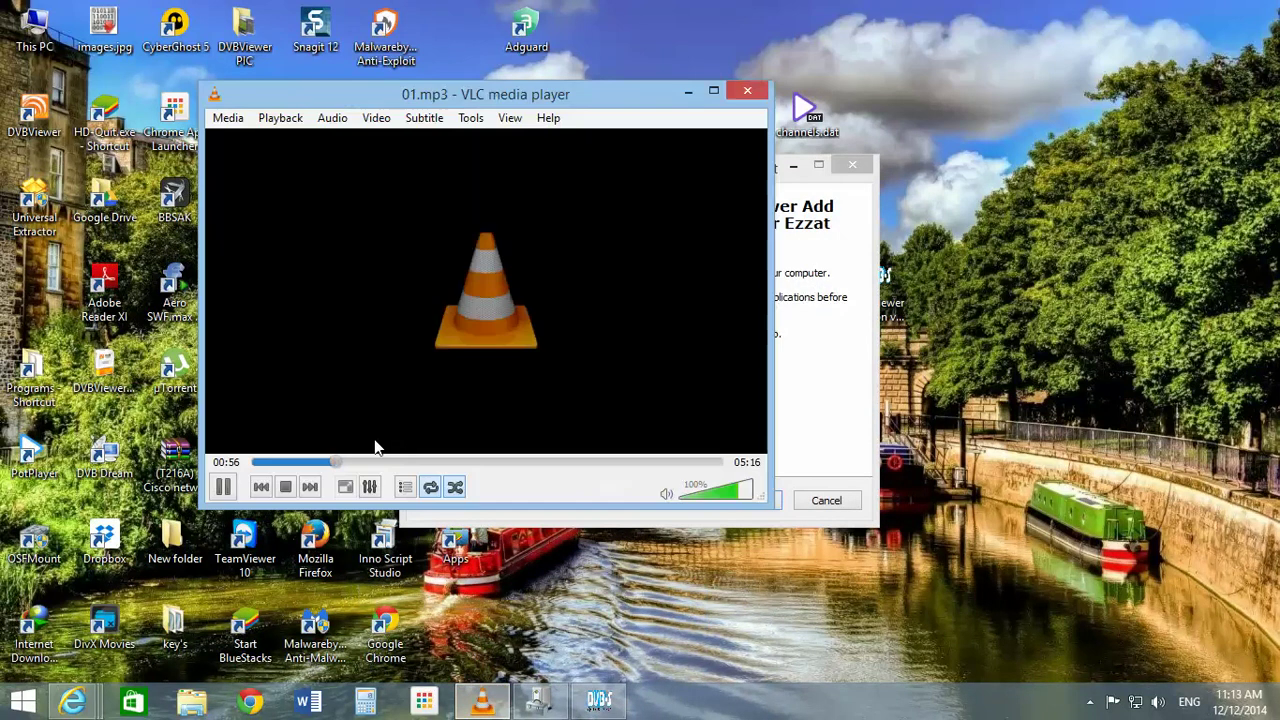
click(224, 487)
click(600, 700)
Read through the add-on setup's information page and continue to the component selection.
click(758, 503)
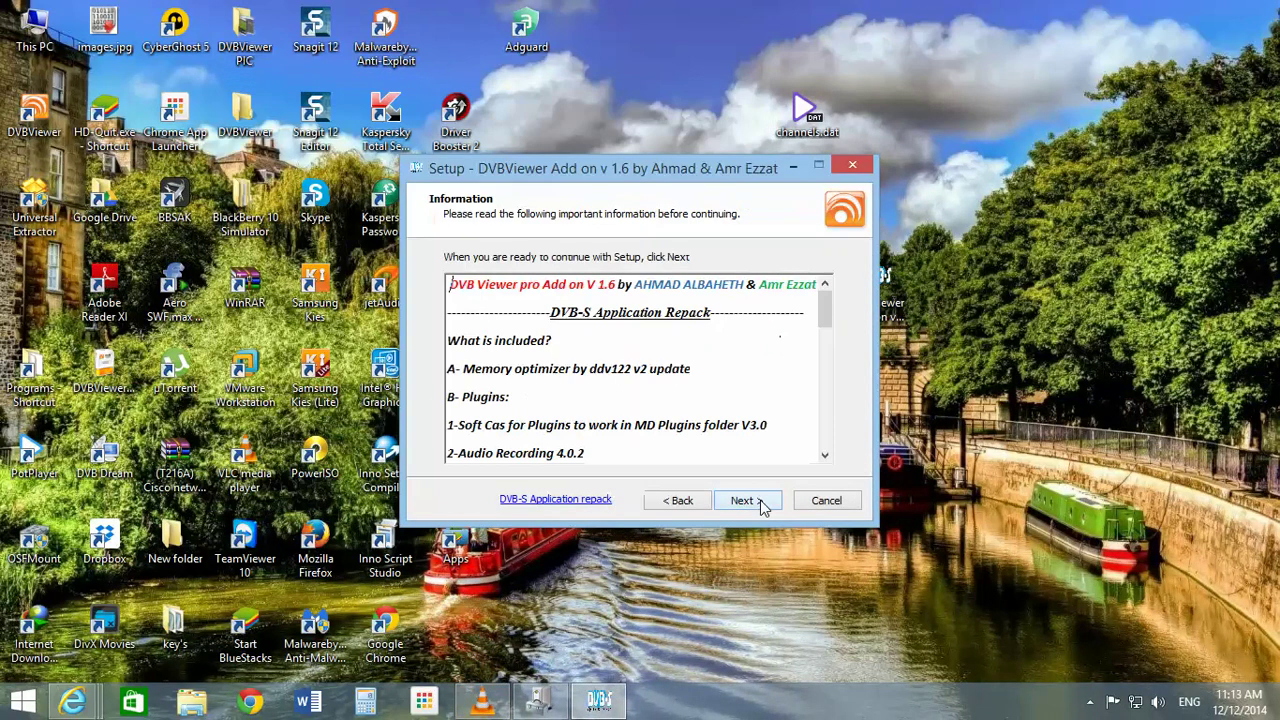
drag(822, 313, 836, 452)
drag(603, 403, 553, 426)
click(742, 458)
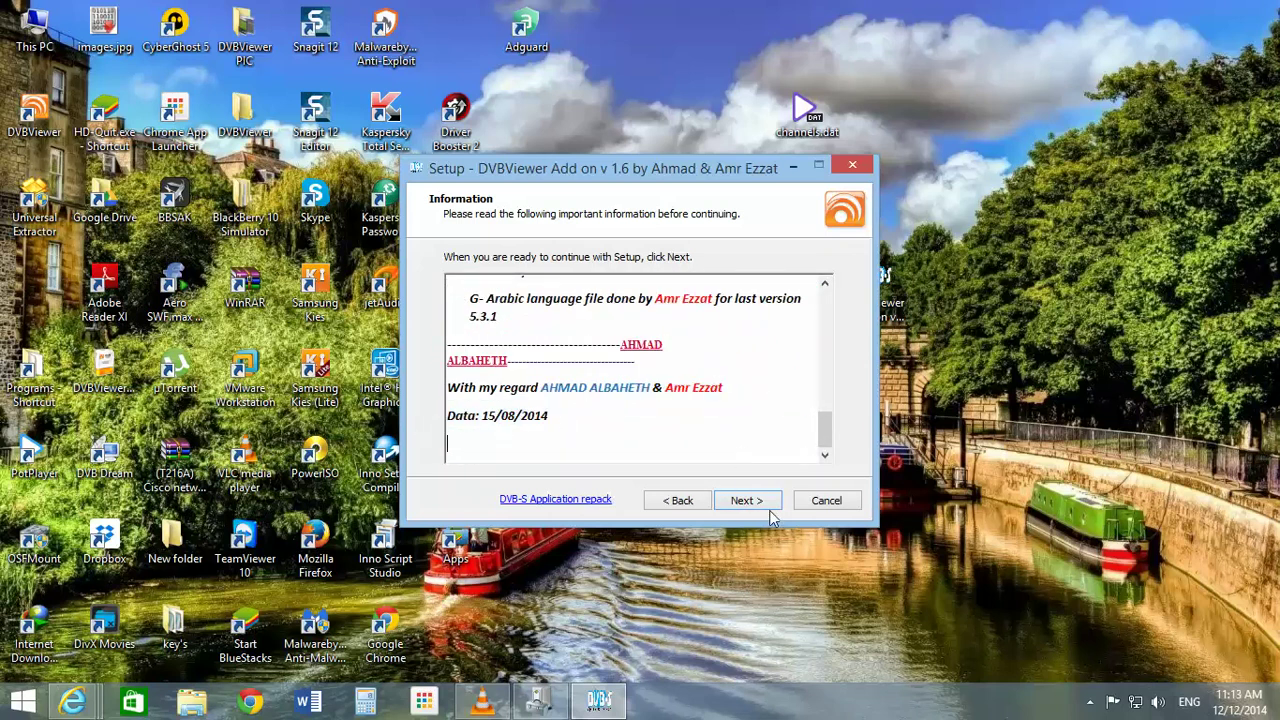
click(745, 500)
click(745, 500)
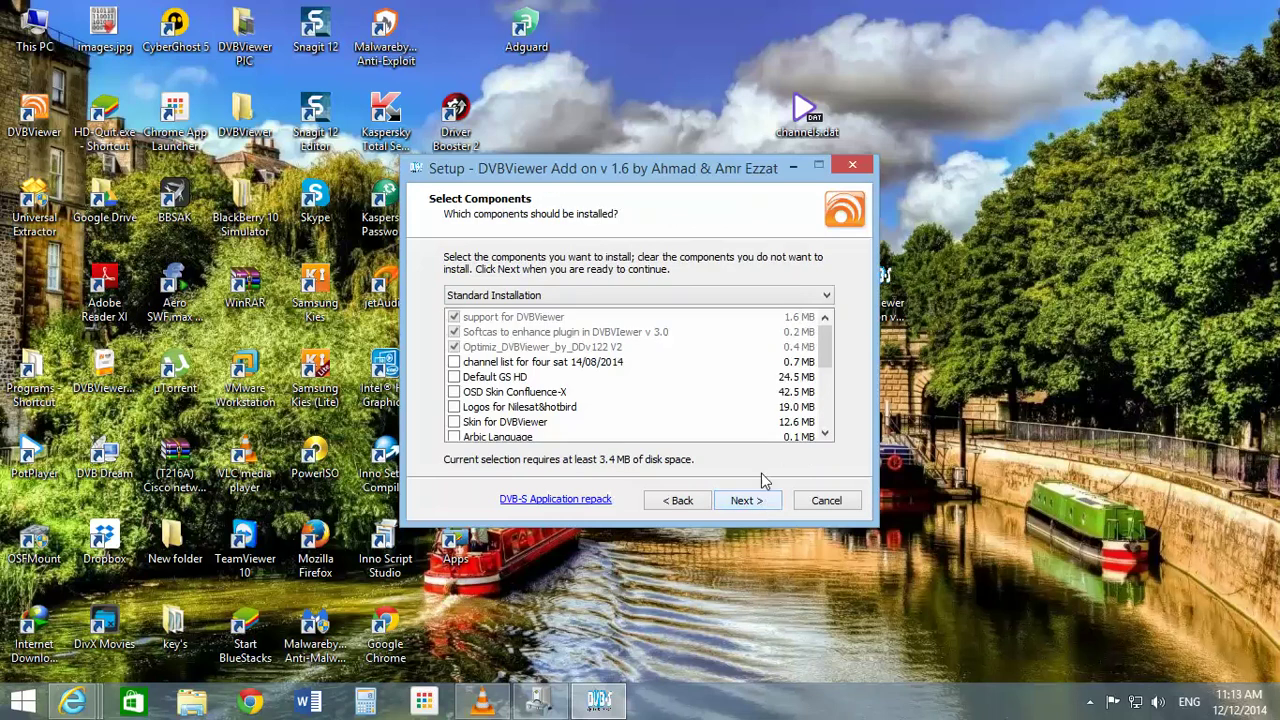
Include the Default GS HD, OSD Skin Confluence-X, Logos for Nilesat&hotbird and Skin for DVBViewer components.
click(455, 377)
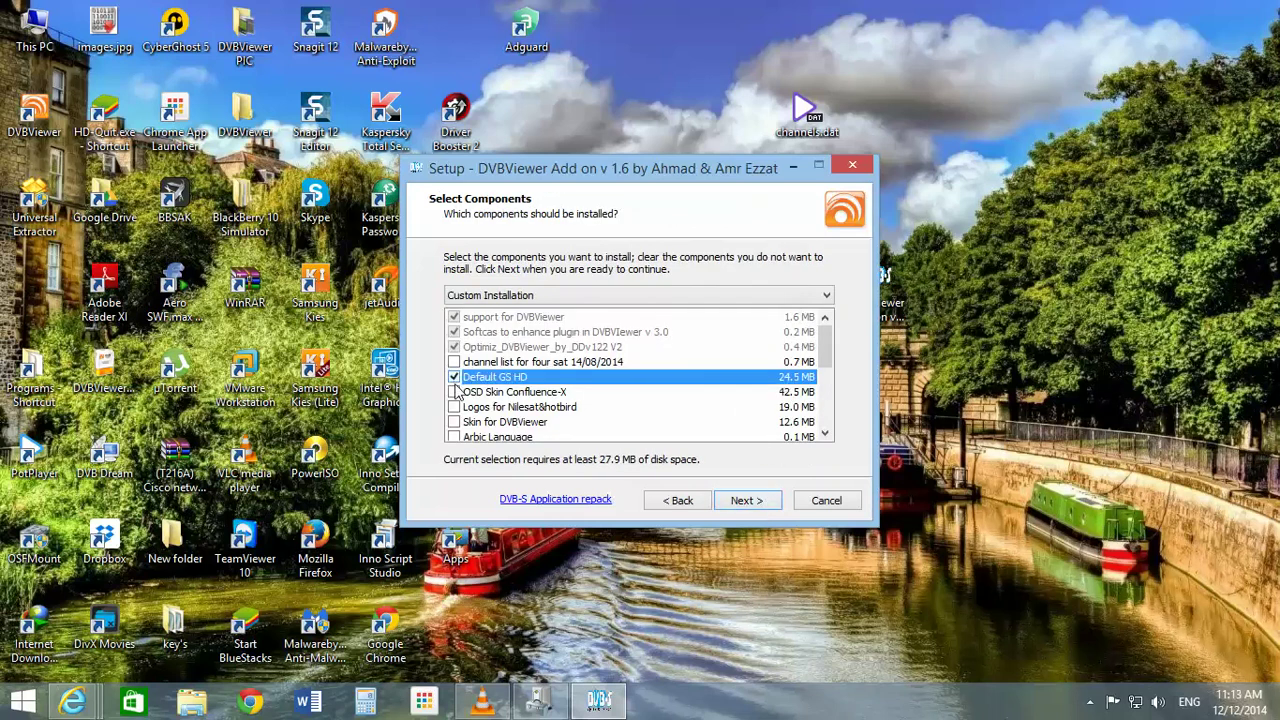
click(455, 392)
click(455, 407)
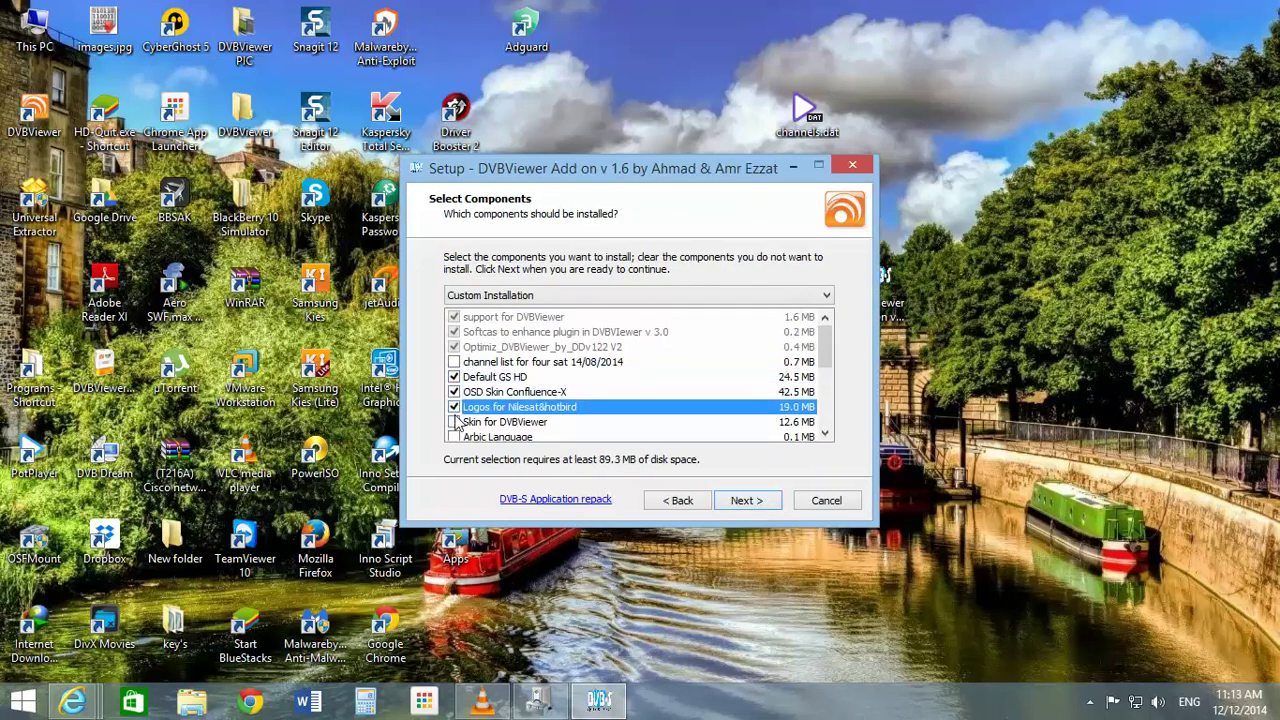
click(455, 422)
Include NWemu version 1.2.8, the Hadu plugin and the ACamd plugin, and exclude TransEdit 3.9.5.0.
scroll(557, 381, down, 1)
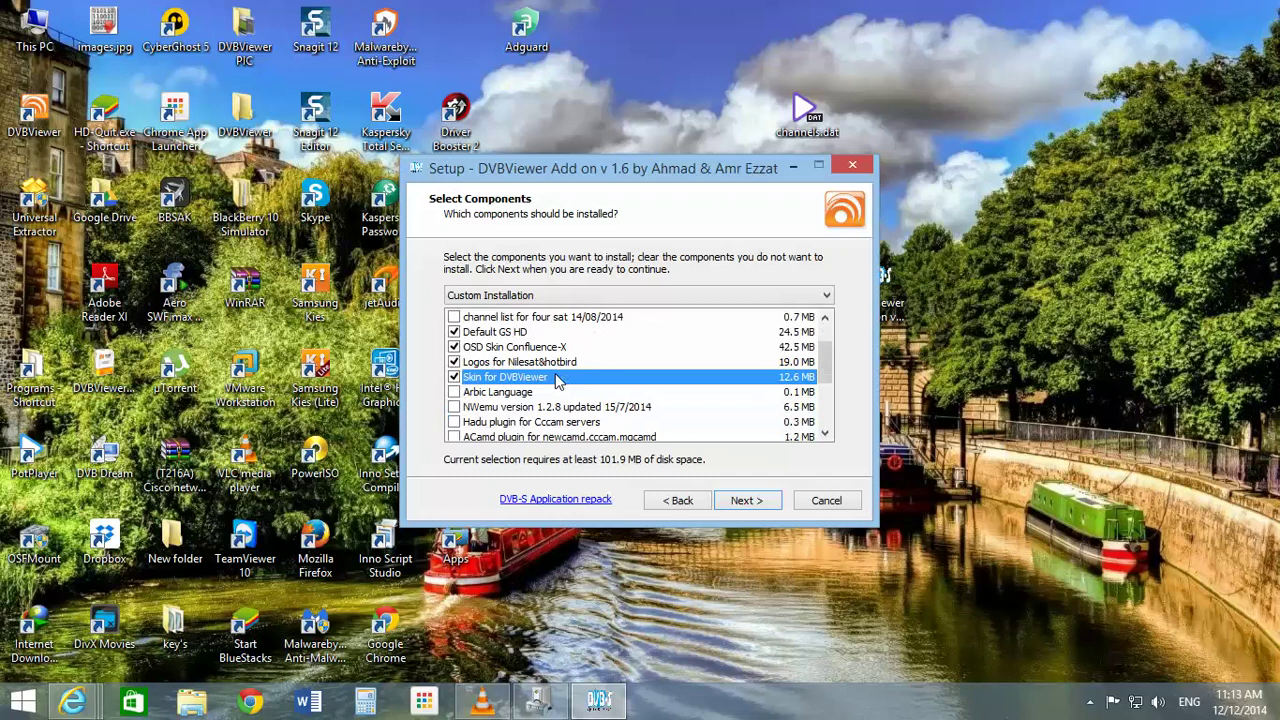
click(457, 407)
click(456, 422)
click(455, 440)
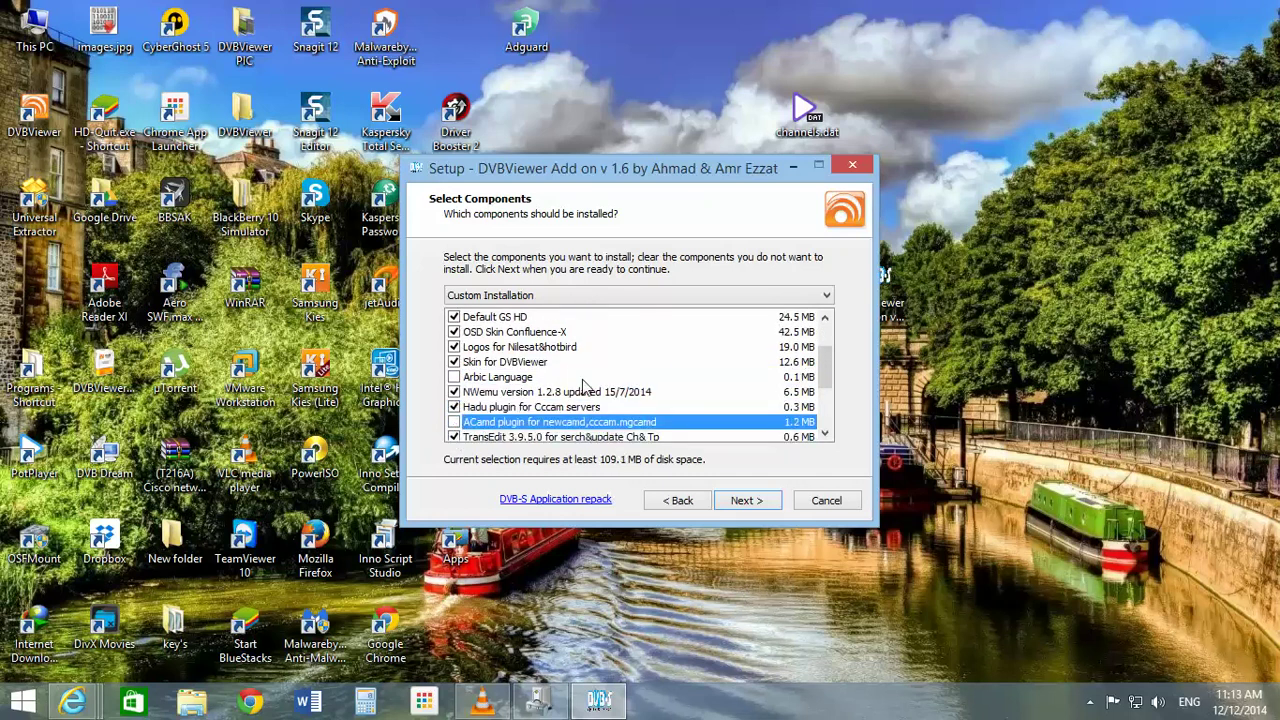
scroll(490, 368, down, 2)
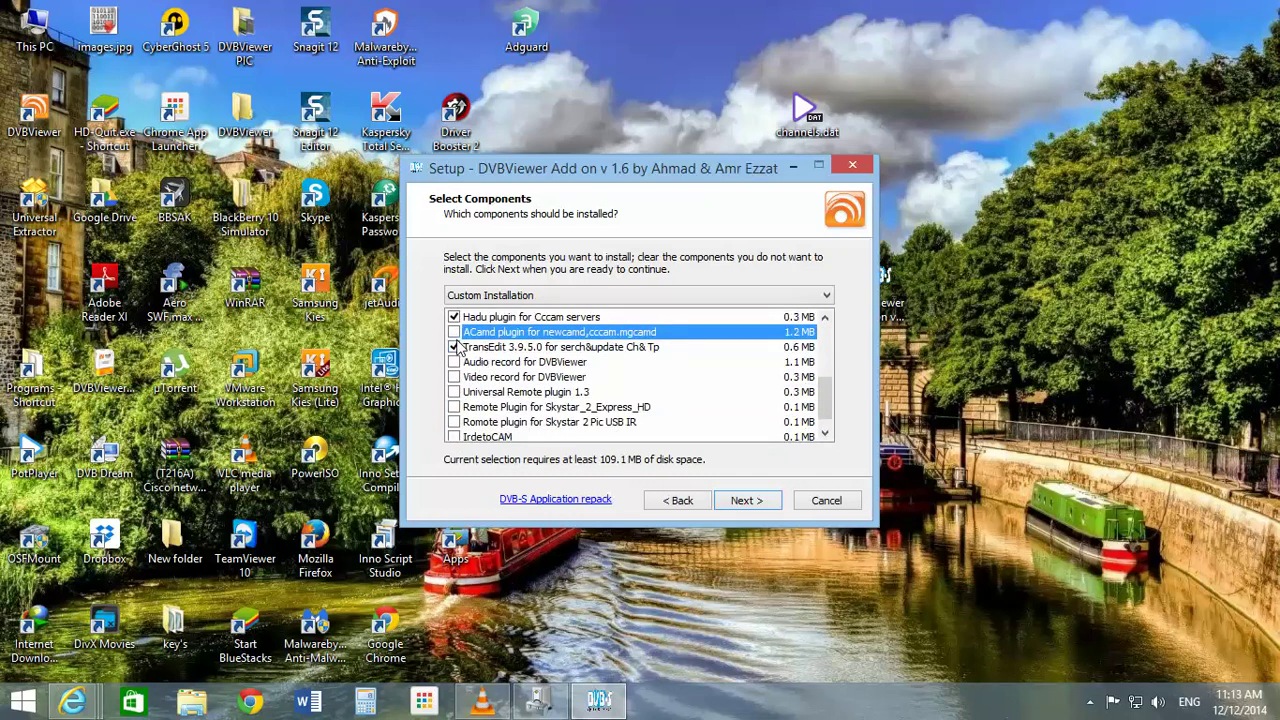
click(455, 346)
click(455, 333)
Include the Audio record and Video record components for DVBViewer and check the rest of the component list.
click(455, 362)
click(454, 377)
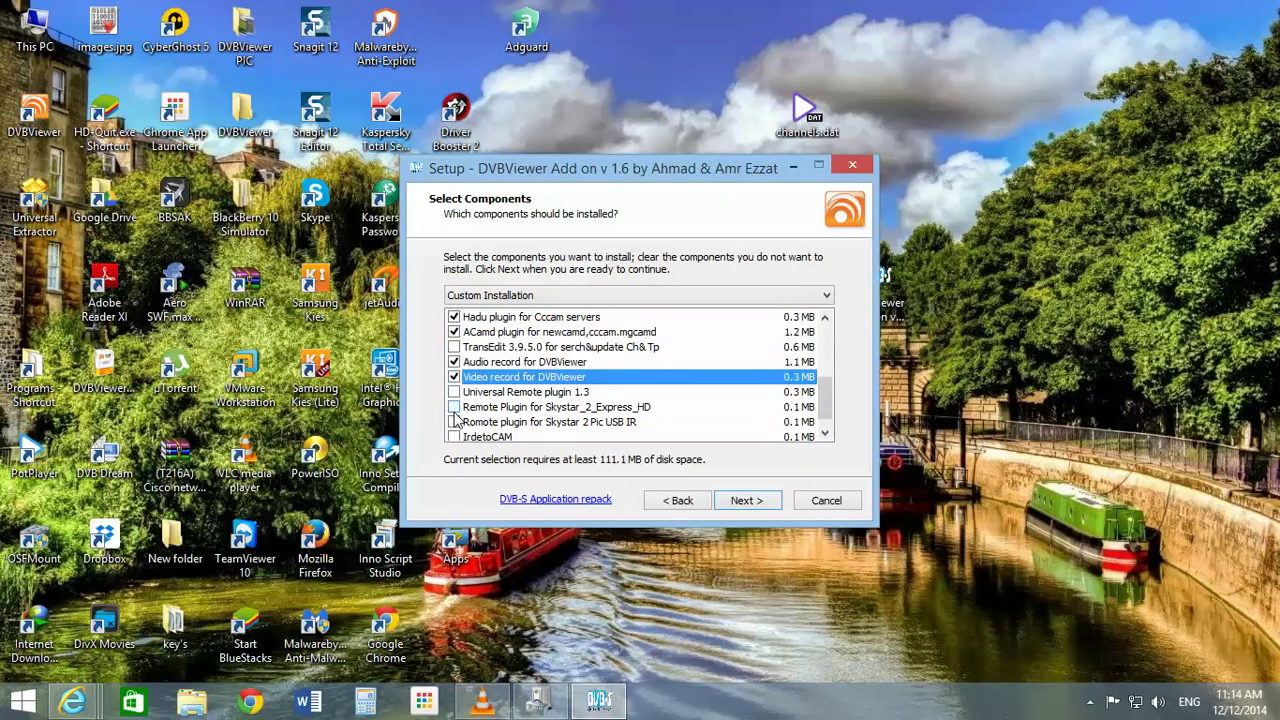
scroll(455, 420, down, 1)
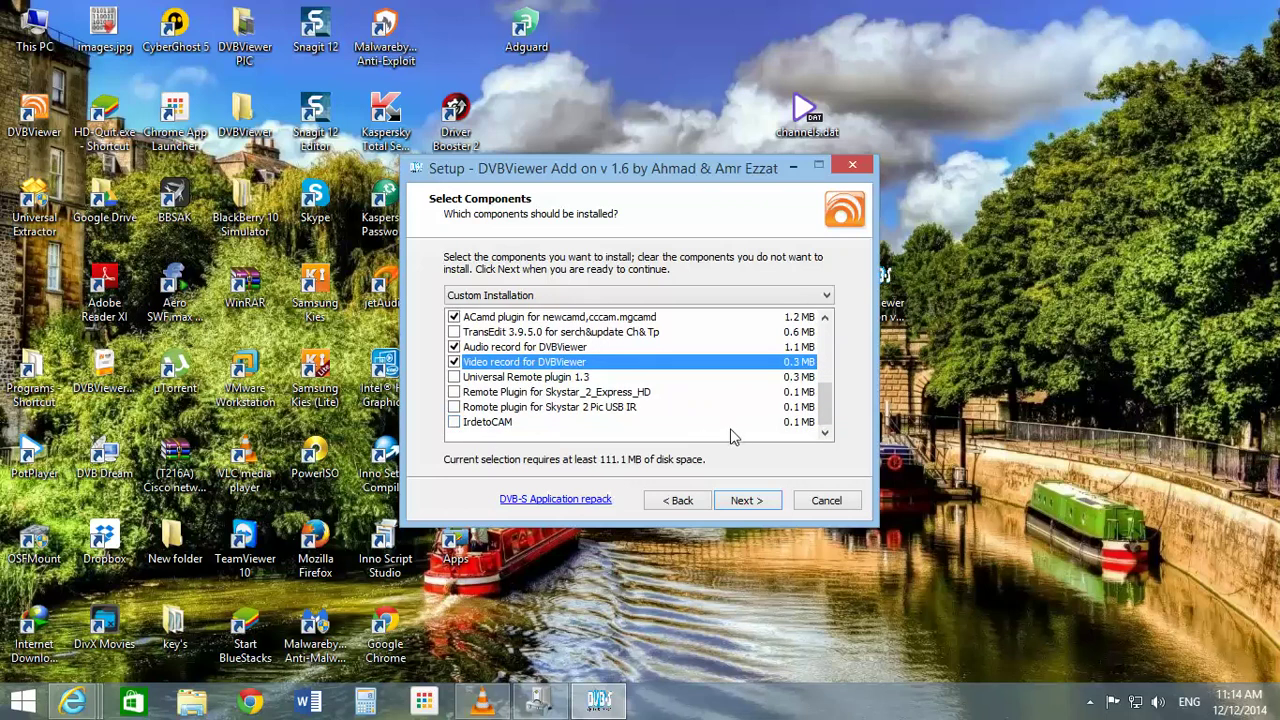
scroll(730, 436, up, 3)
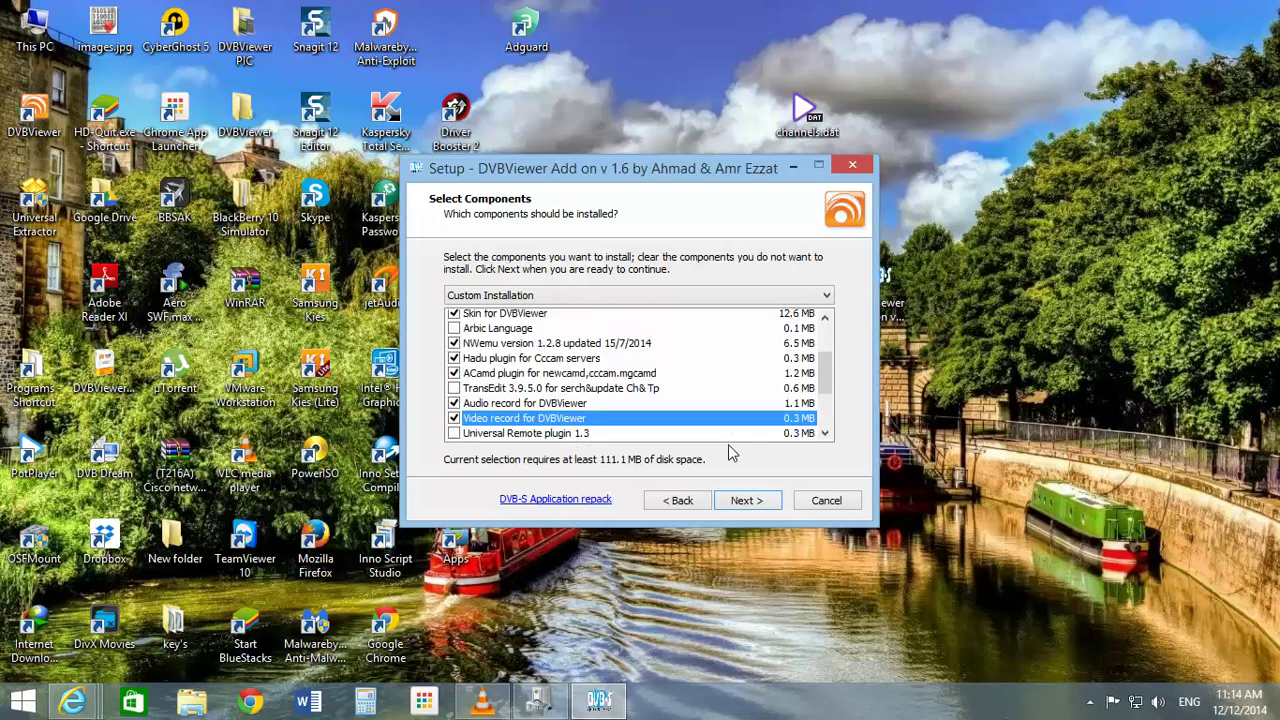
Confirm the component selection, keep the remaining setup defaults and start installing the DVBViewer add-on.
click(745, 501)
click(745, 501)
click(745, 501)
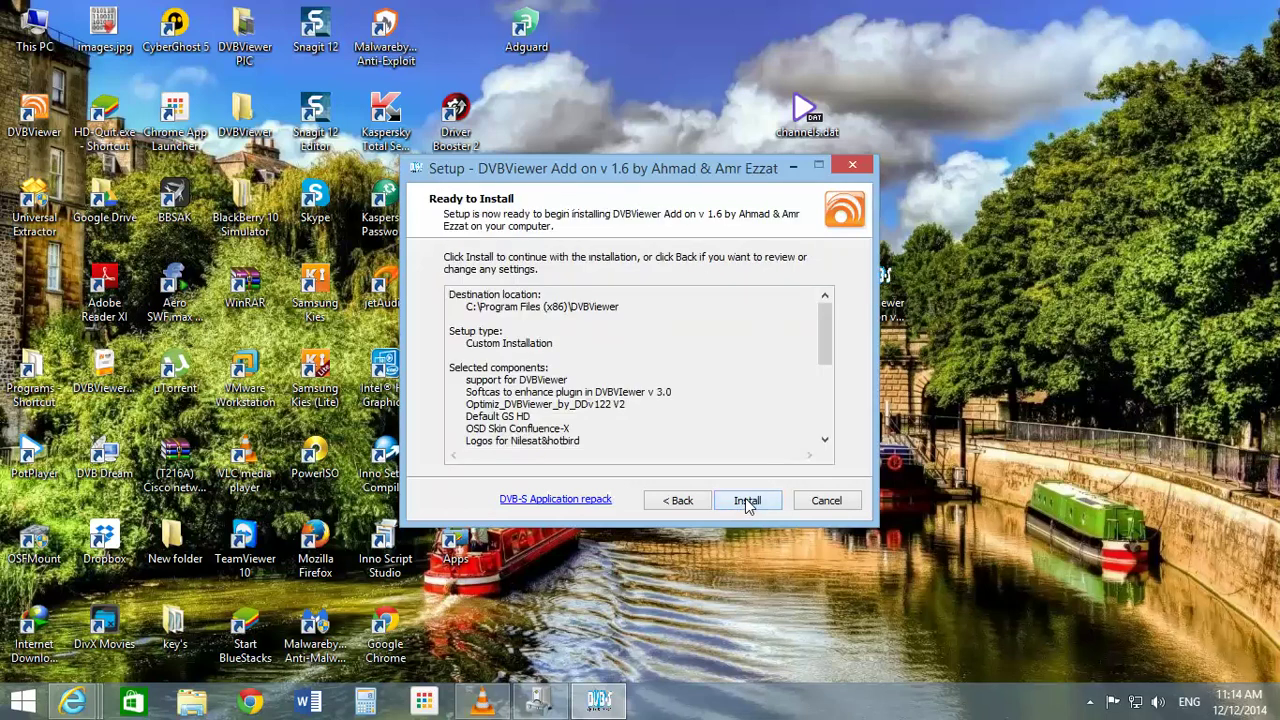
click(745, 501)
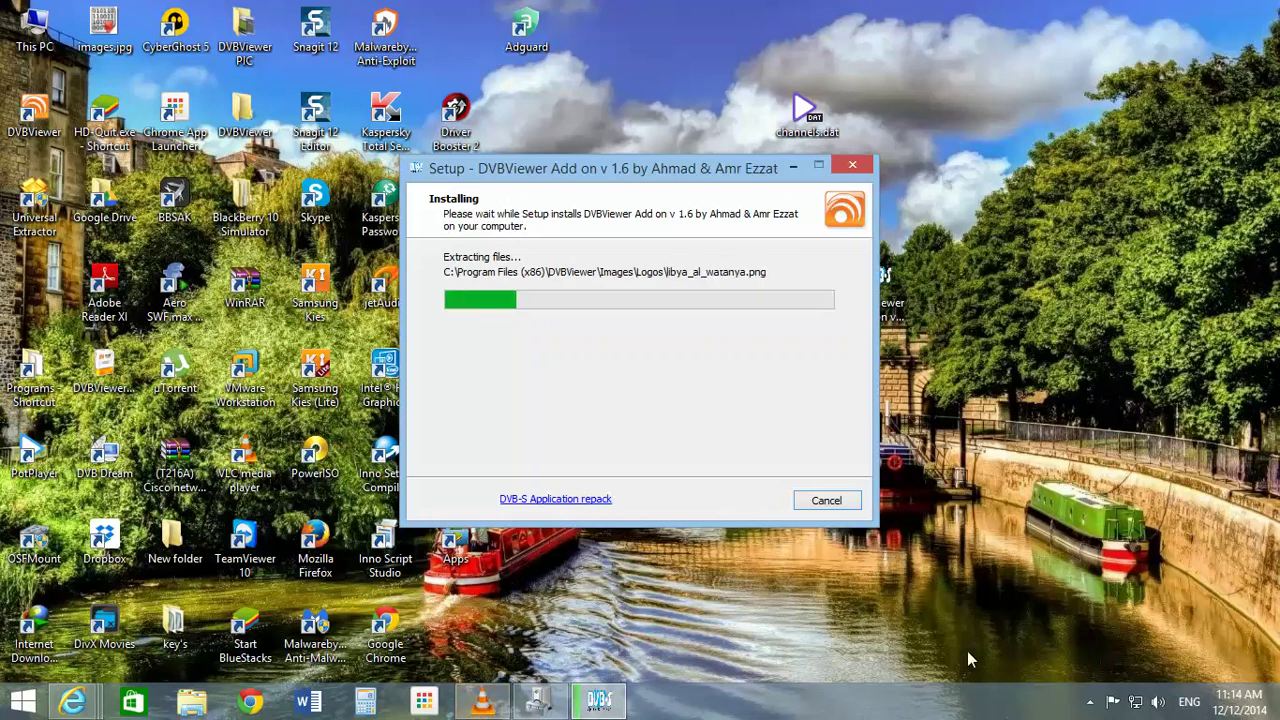
click(1090, 702)
click(1090, 702)
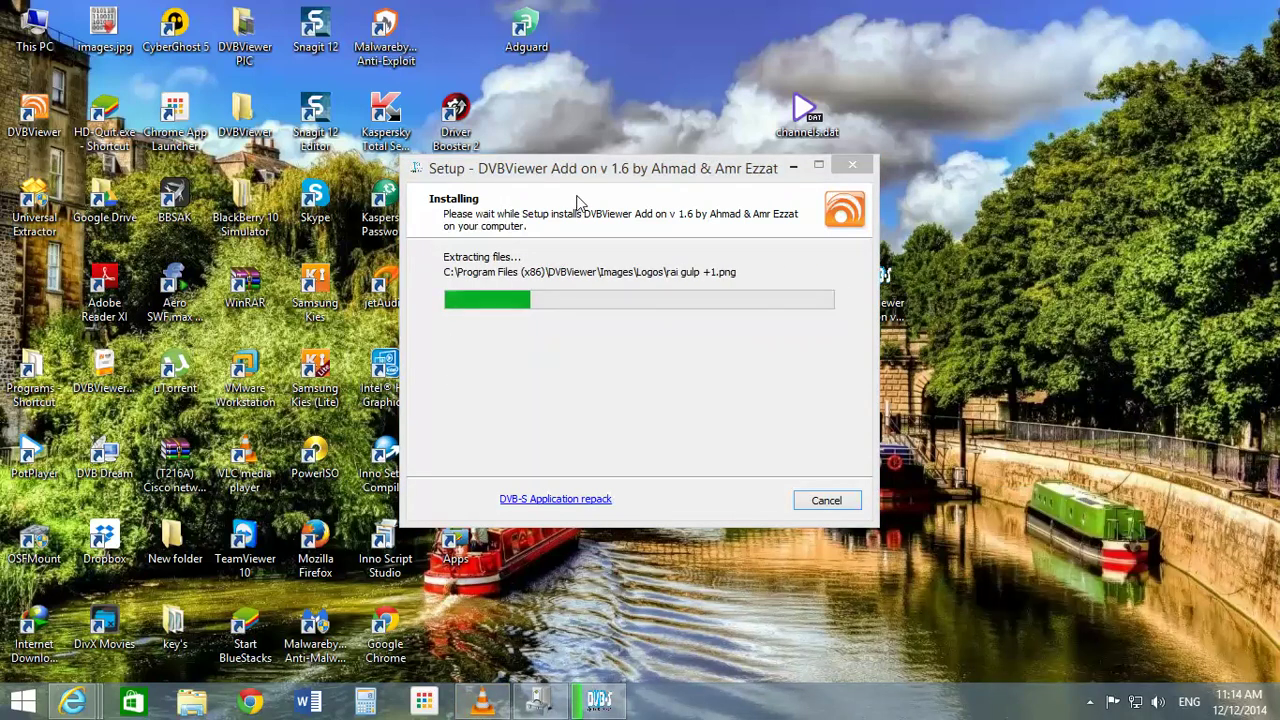
Start Server4PC from the TechniSat DVB folder of the Start Menu programs and close the folder window.
drag(601, 174, 761, 166)
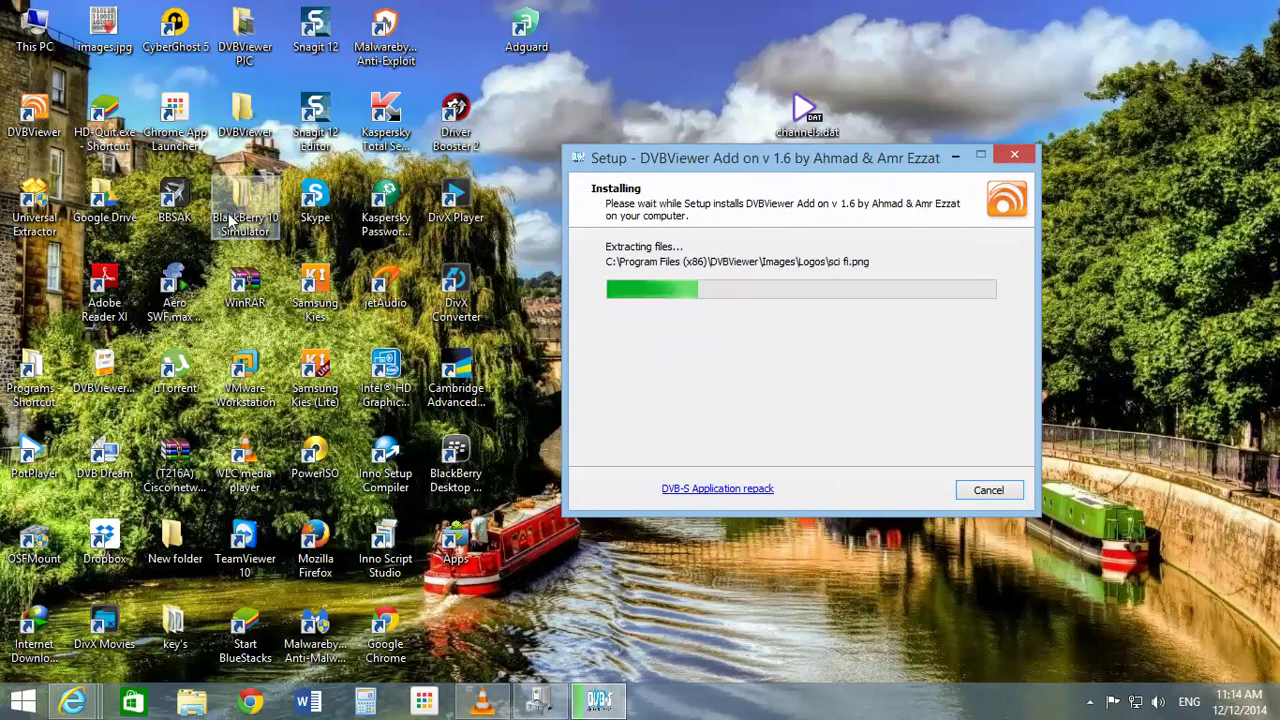
click(35, 375)
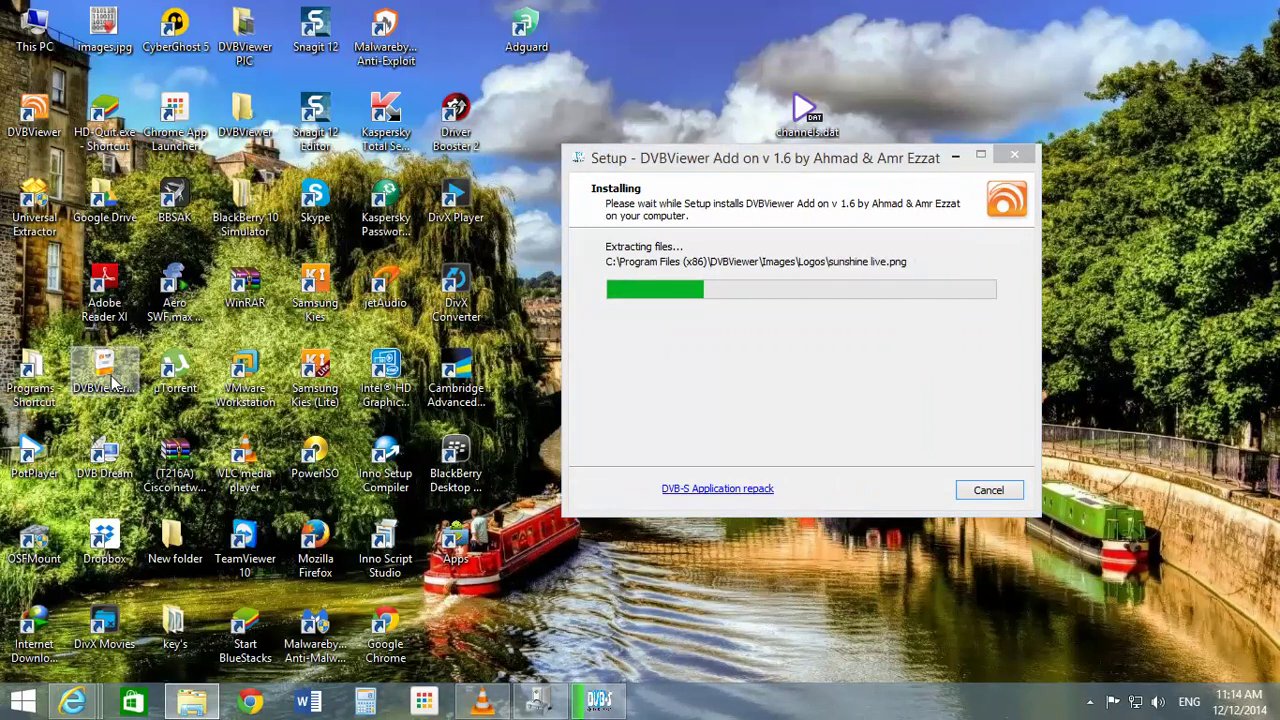
scroll(435, 368, down, 6)
scroll(410, 352, up, 2)
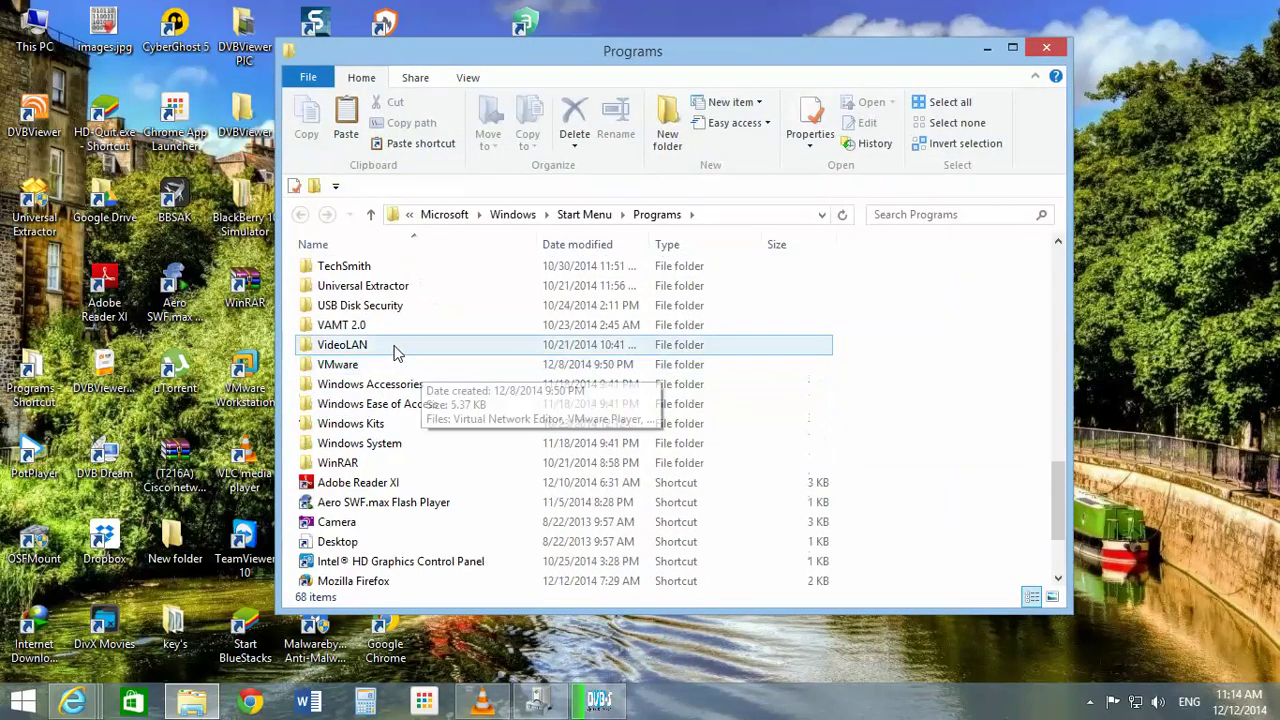
scroll(358, 297, up, 2)
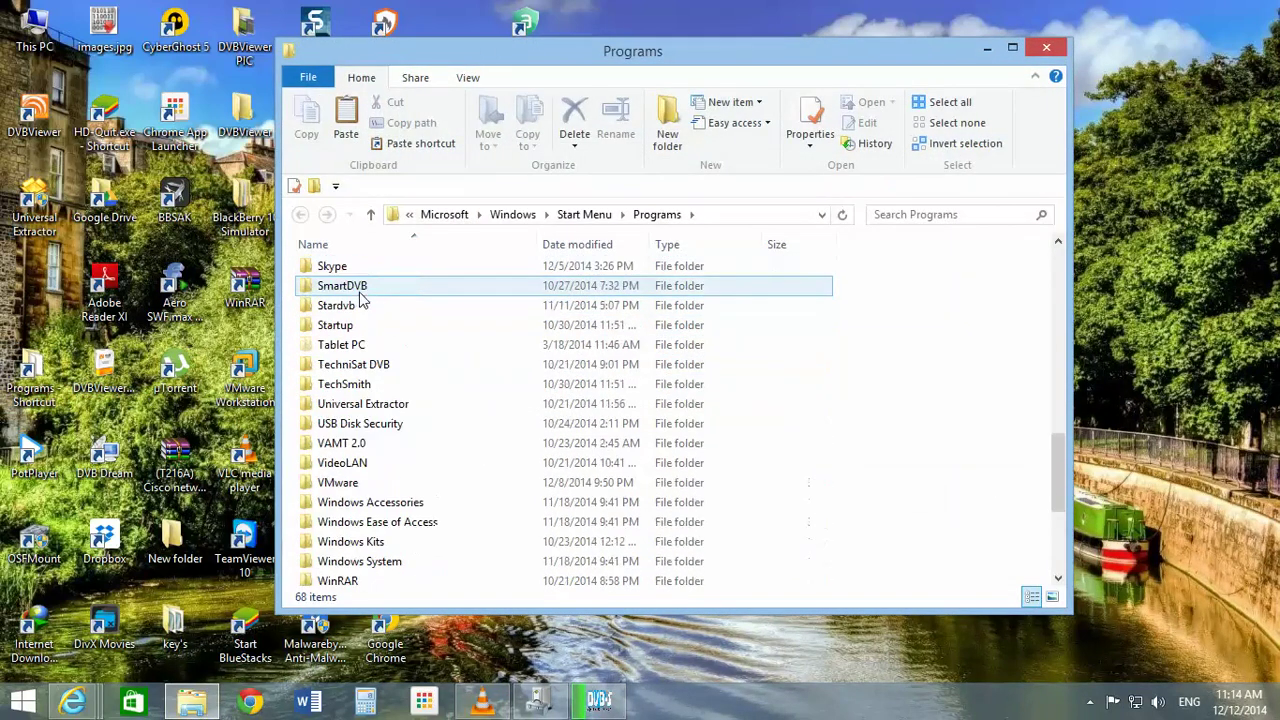
double_click(362, 346)
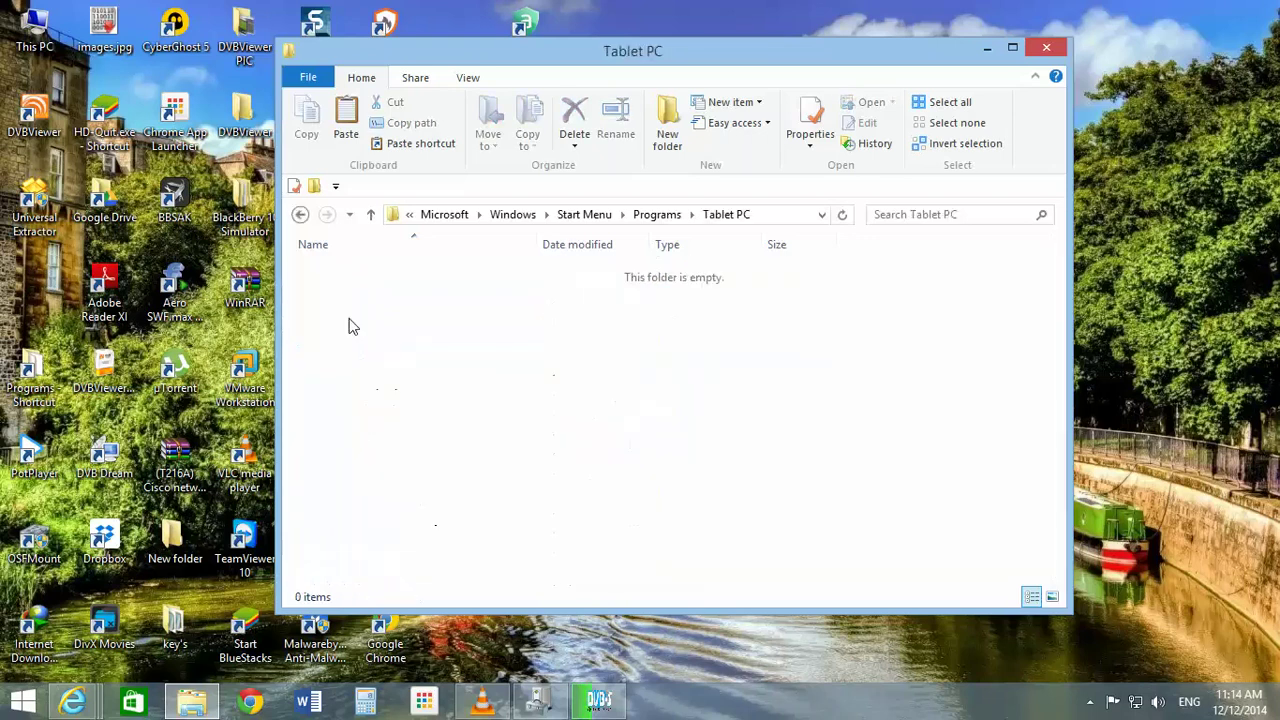
click(301, 217)
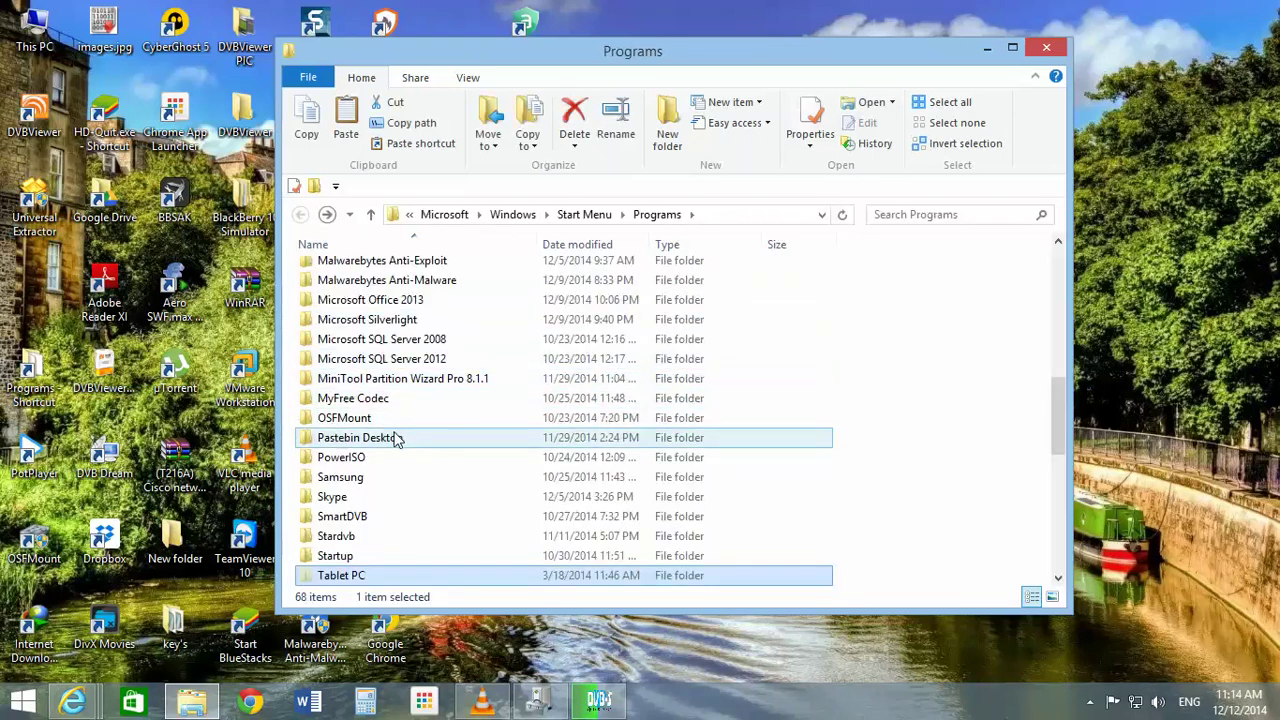
scroll(437, 423, down, 2)
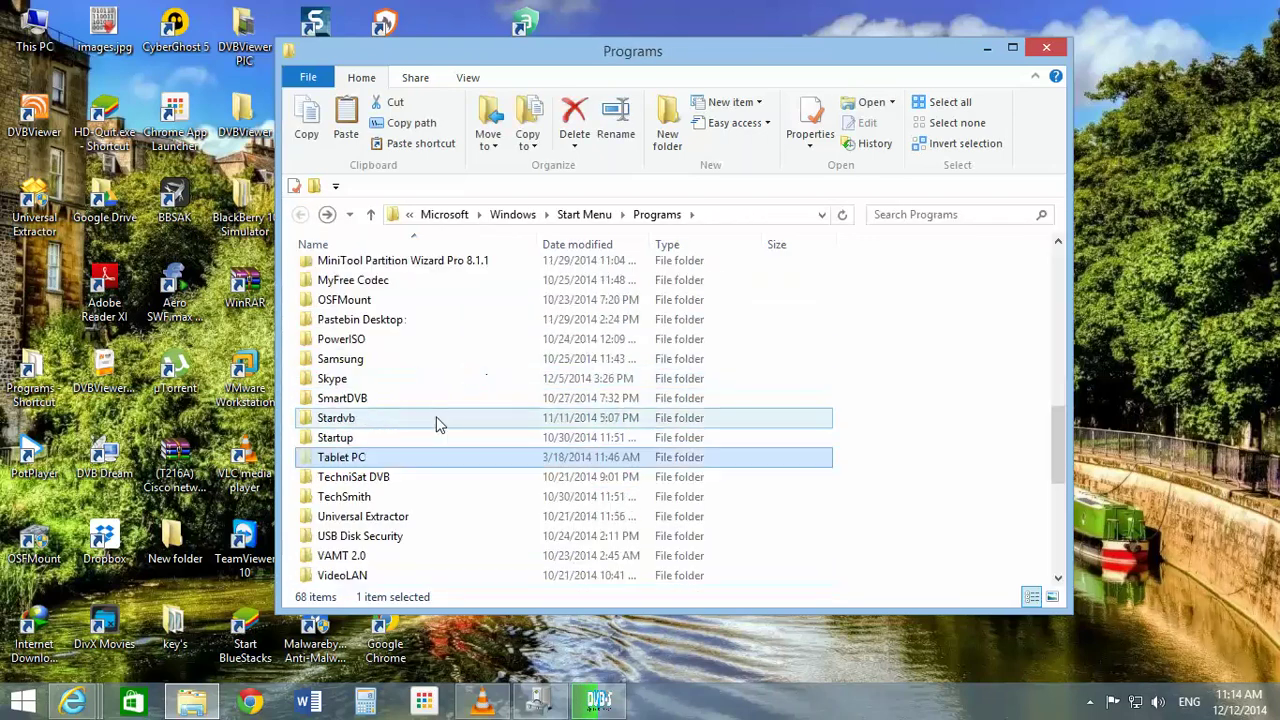
double_click(365, 485)
click(360, 274)
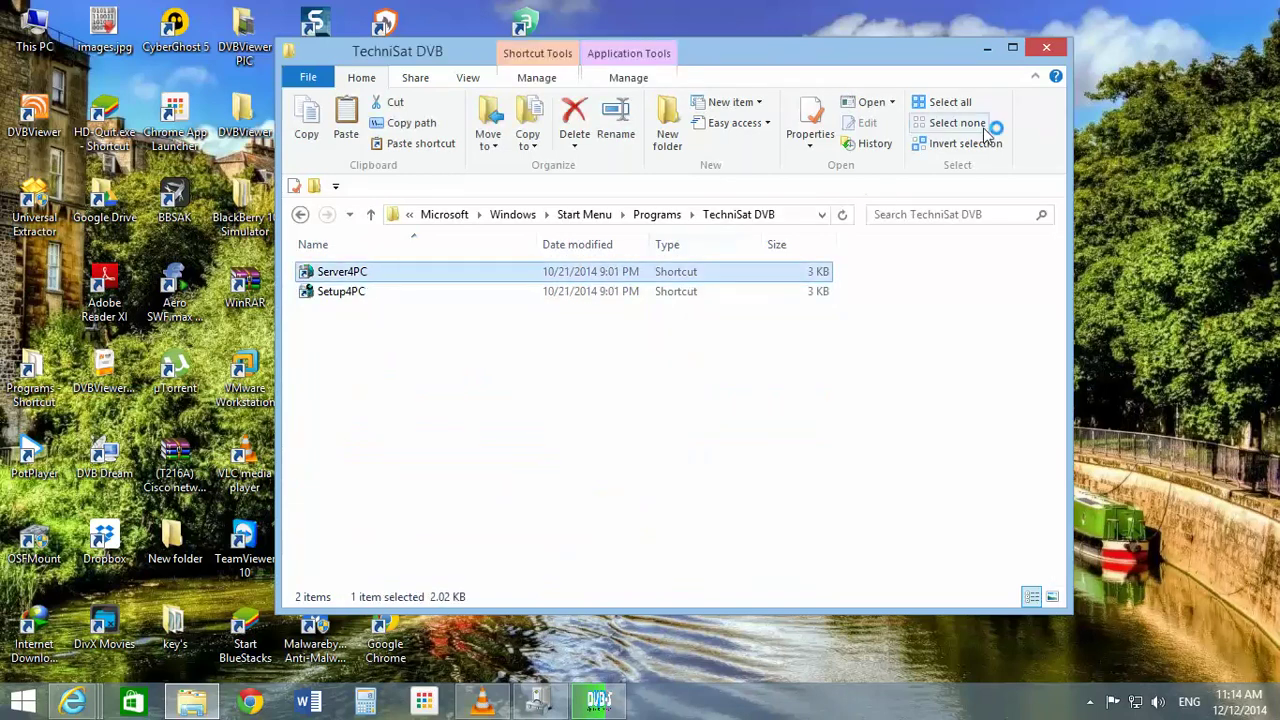
click(1045, 48)
Refresh the desktop, finish the DVBViewer Add on v 1.6 setup and clear the other open windows out of the way.
click(1090, 702)
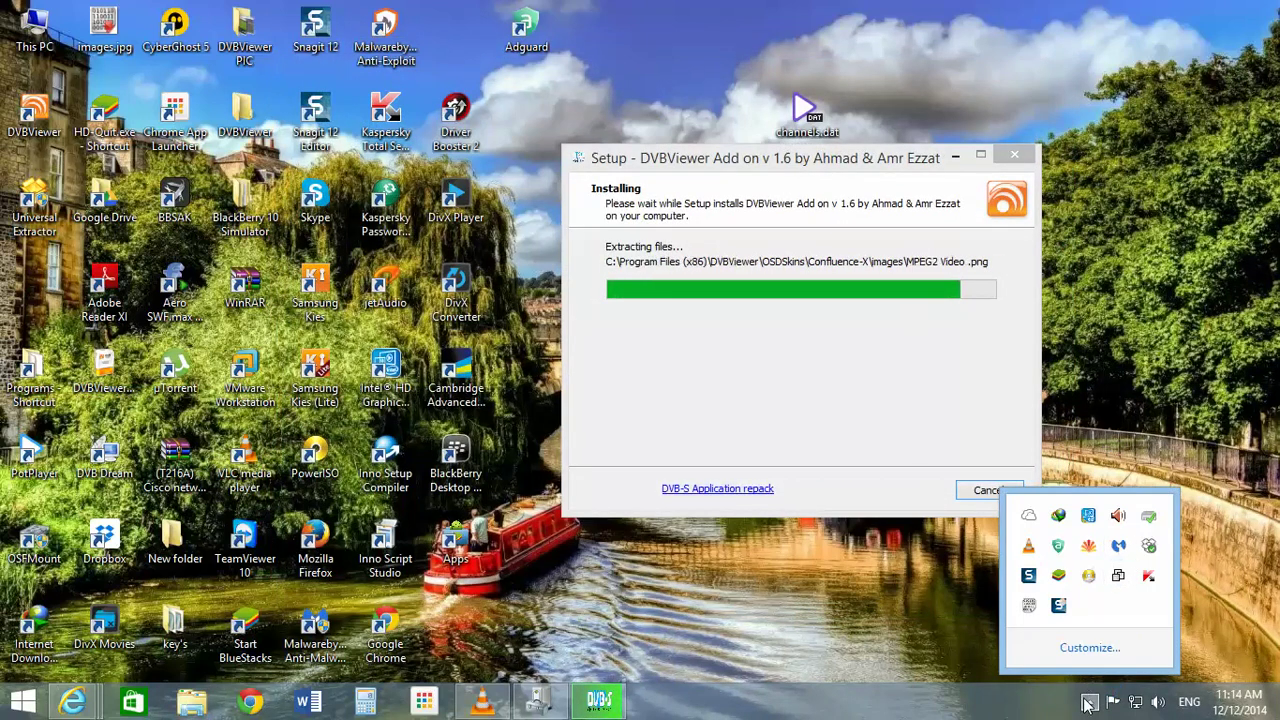
click(1088, 704)
right_click(659, 580)
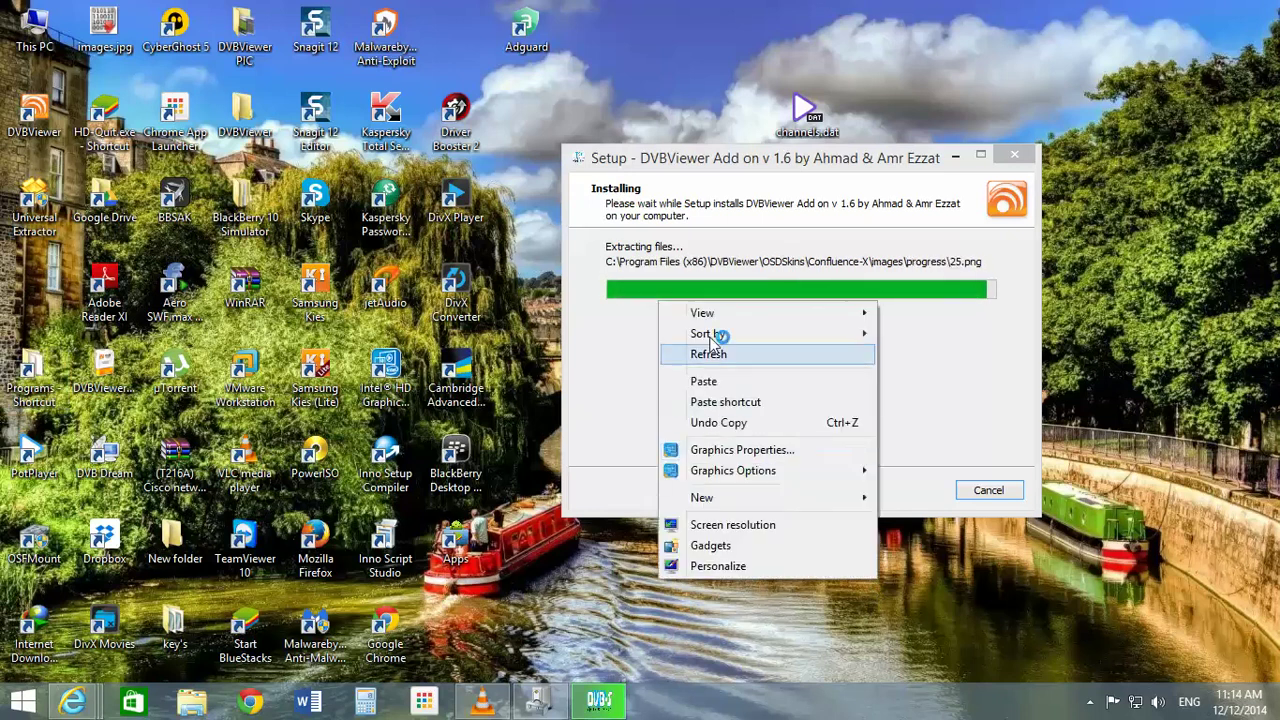
click(718, 355)
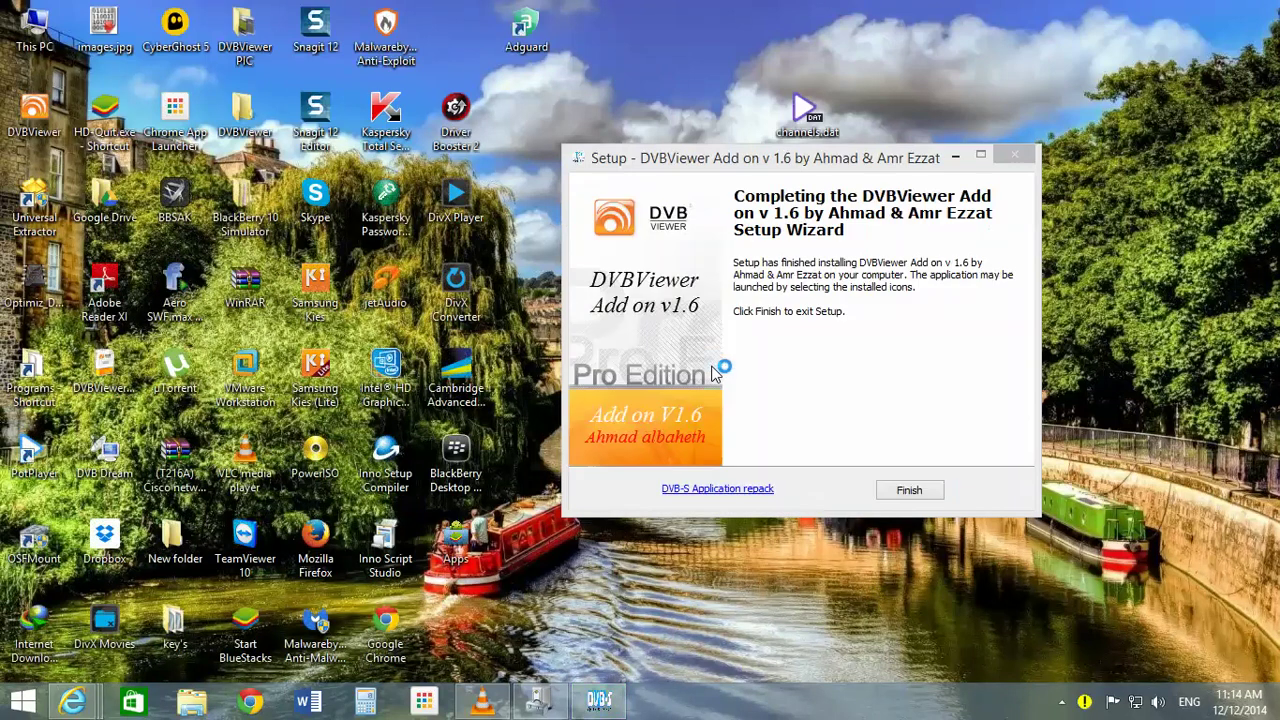
click(920, 491)
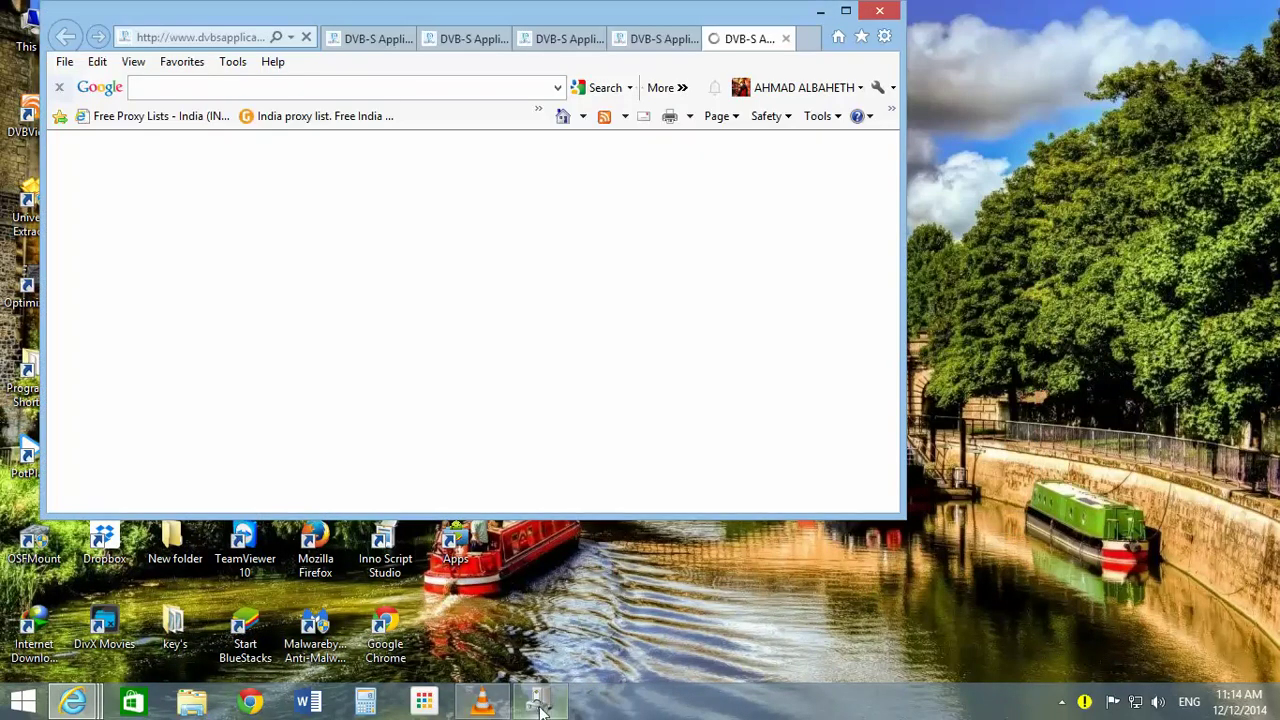
click(540, 705)
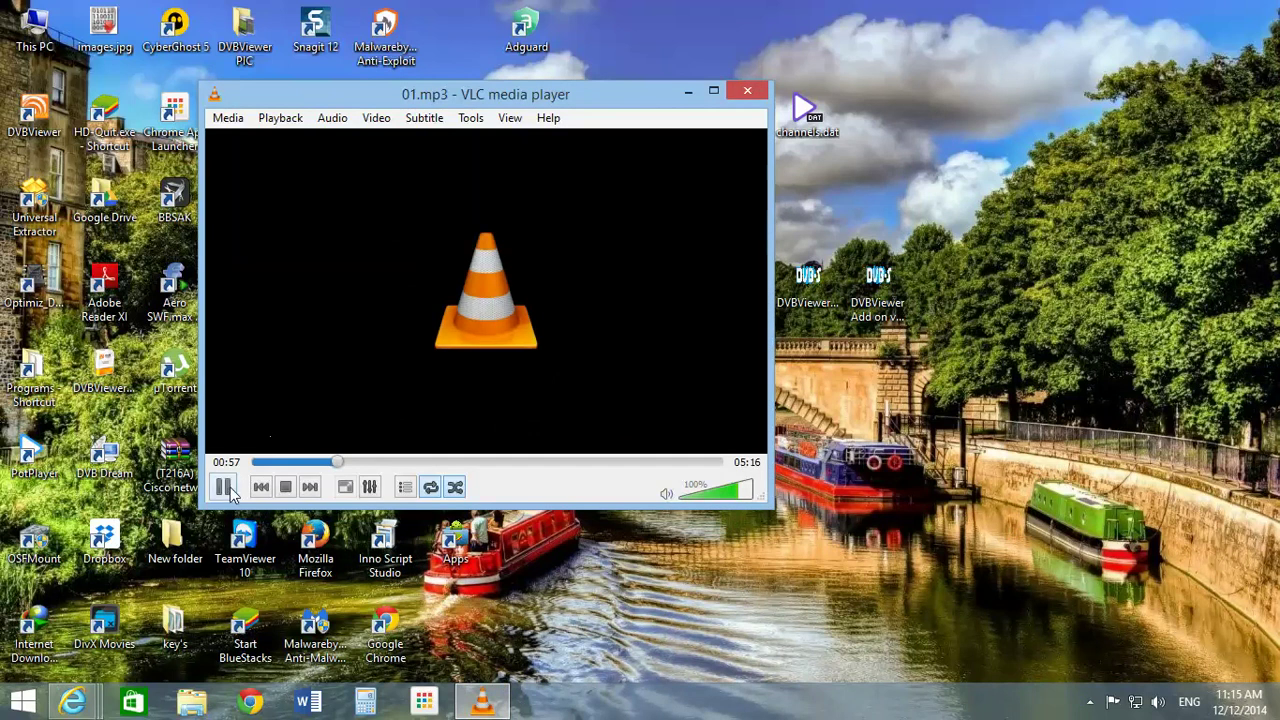
click(701, 88)
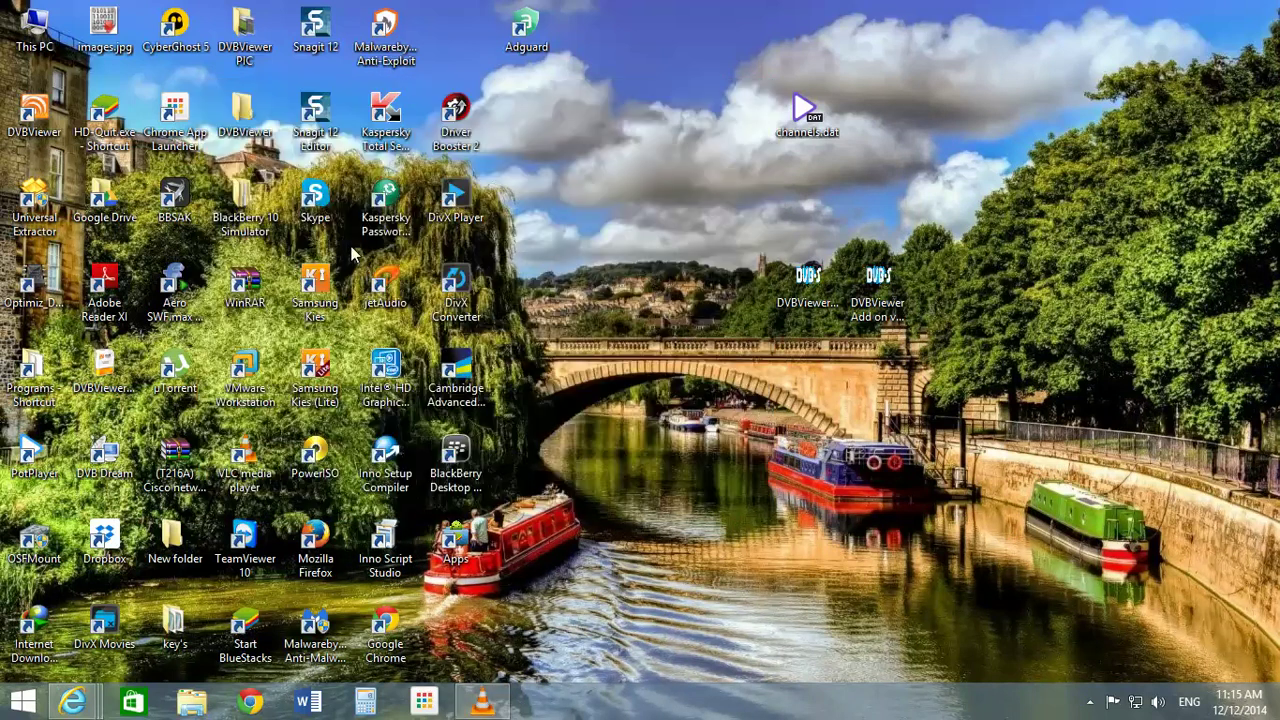
Launch DVBViewer and advance its configuration wizard to the DirectX settings, keeping English and the default timeshift folder.
double_click(50, 112)
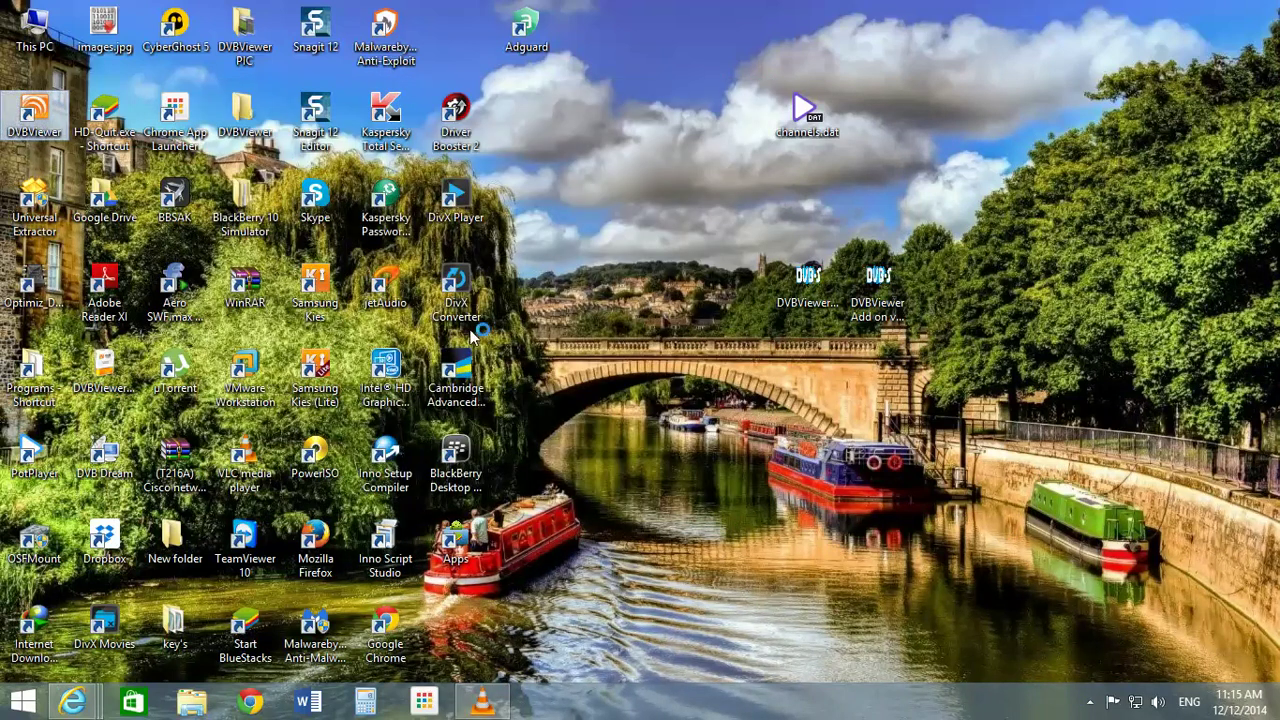
right_click(657, 170)
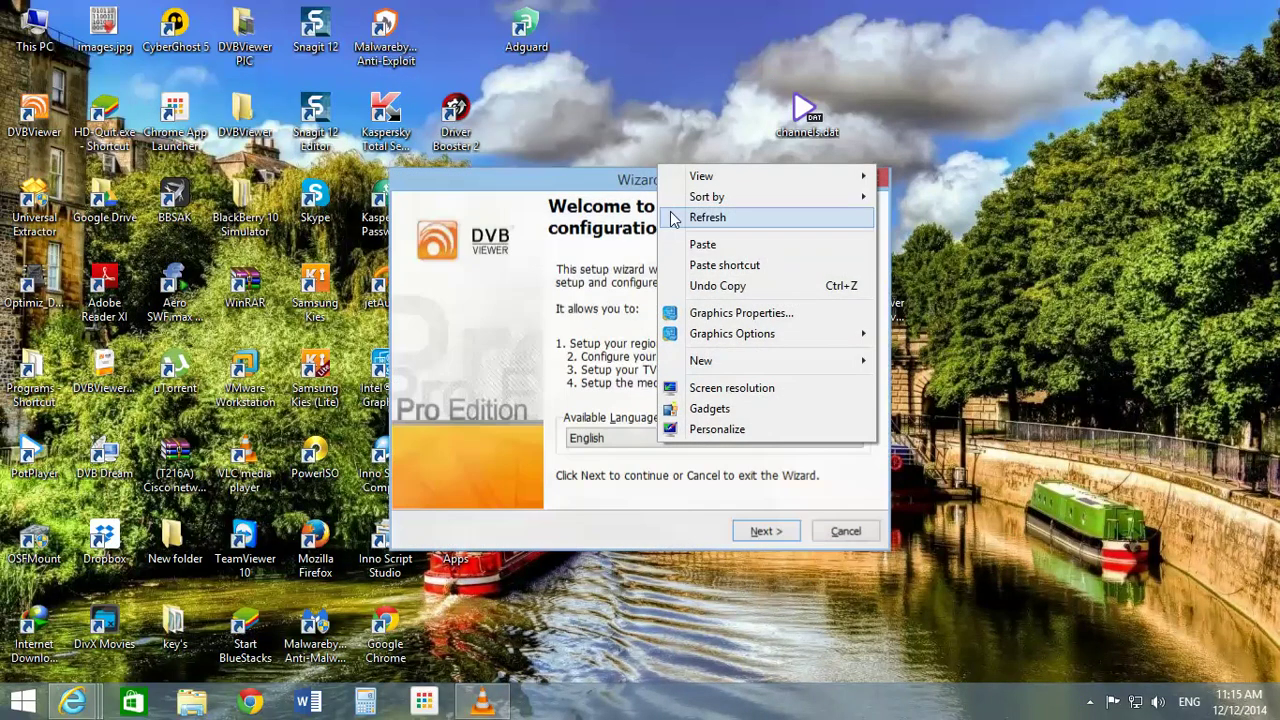
click(755, 531)
click(755, 531)
click(757, 532)
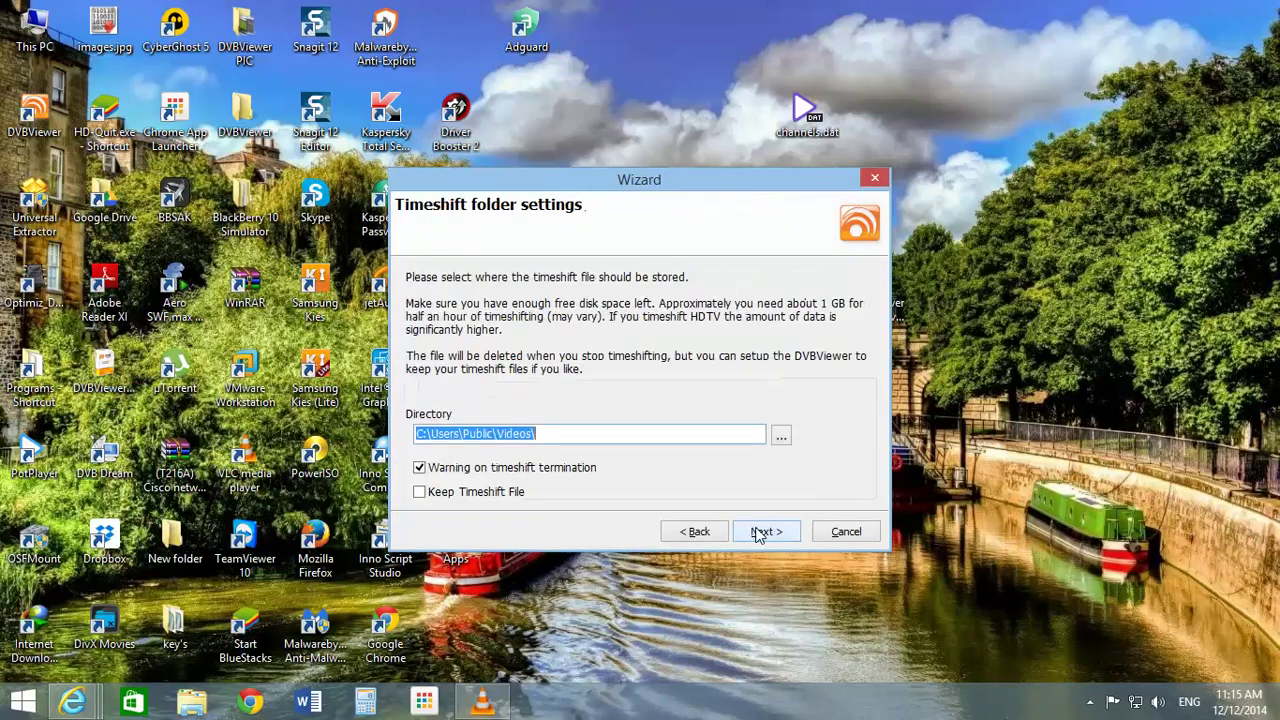
click(757, 533)
click(758, 535)
Set the MPEG2 decoder to Microsoft DTV-DVD Video Decoder and the H.264 decoder to DivX H.264 Decoder, and continue the wizard.
click(713, 335)
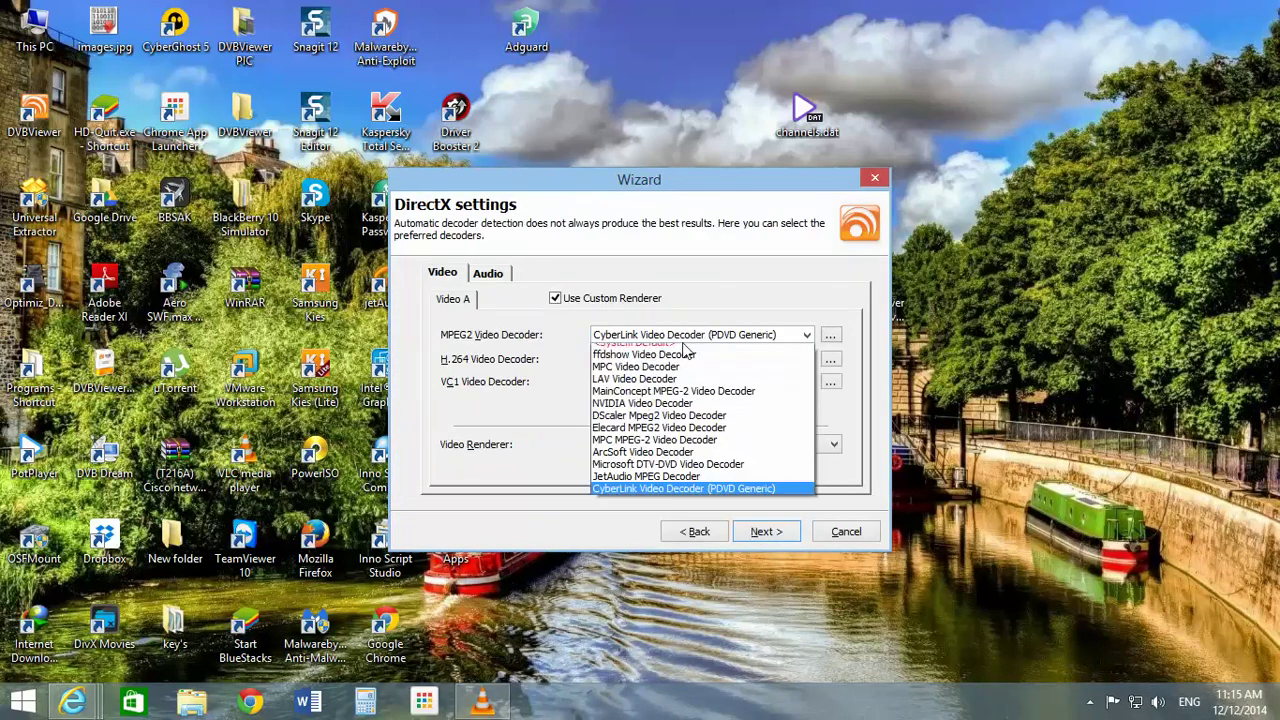
click(628, 472)
click(668, 359)
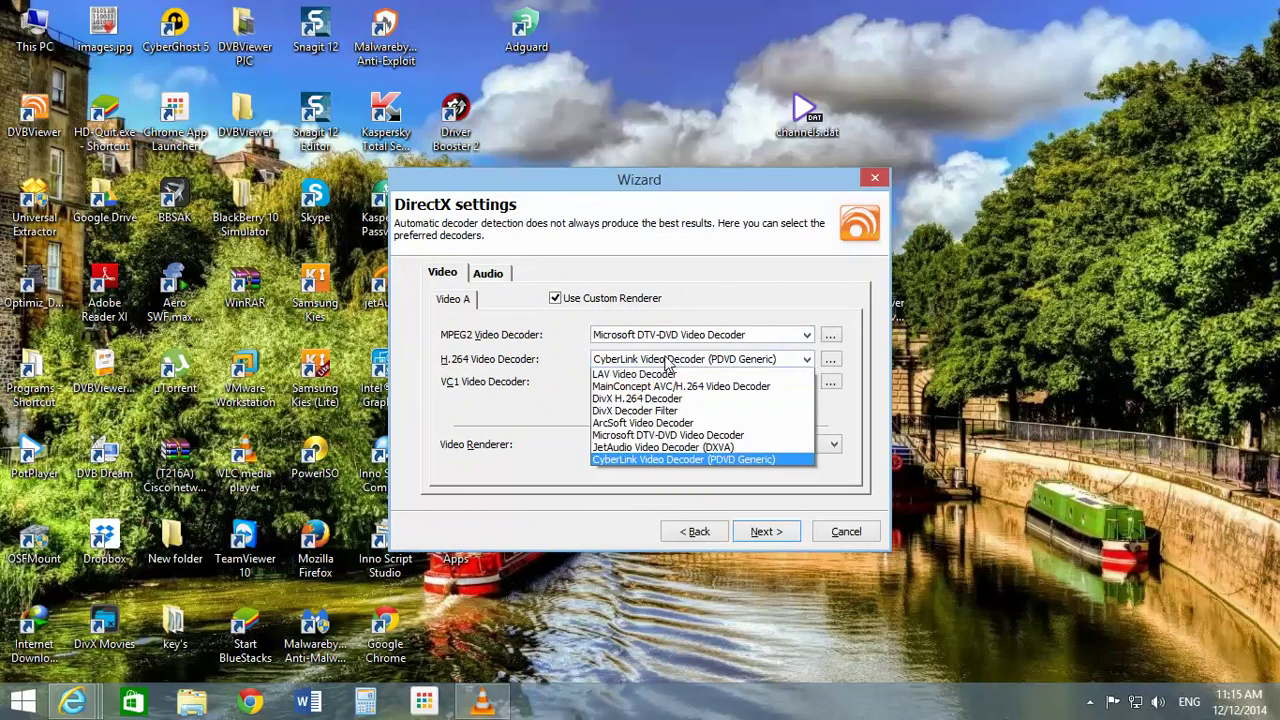
click(640, 472)
click(766, 531)
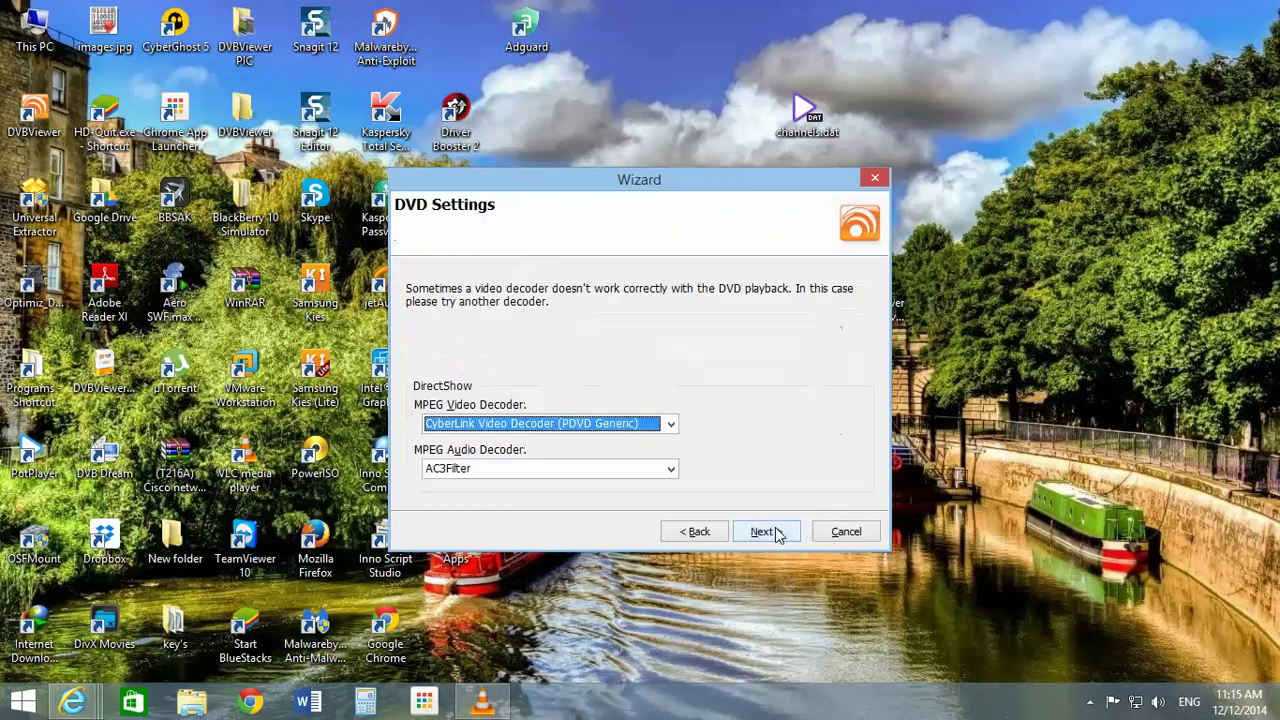
Choose Microsoft DTV-DVD Video Decoder for both DVD playback and the mosaic preview, and continue to the hardware selection.
click(628, 418)
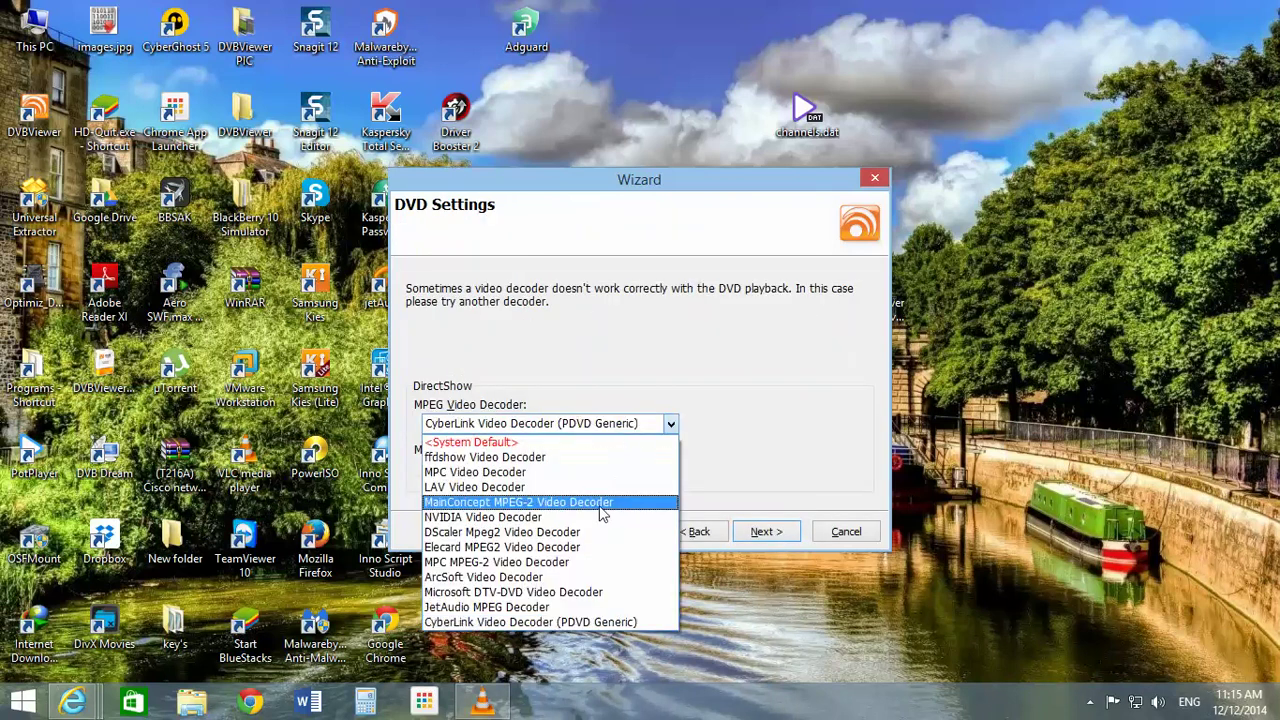
click(485, 592)
click(762, 531)
click(537, 473)
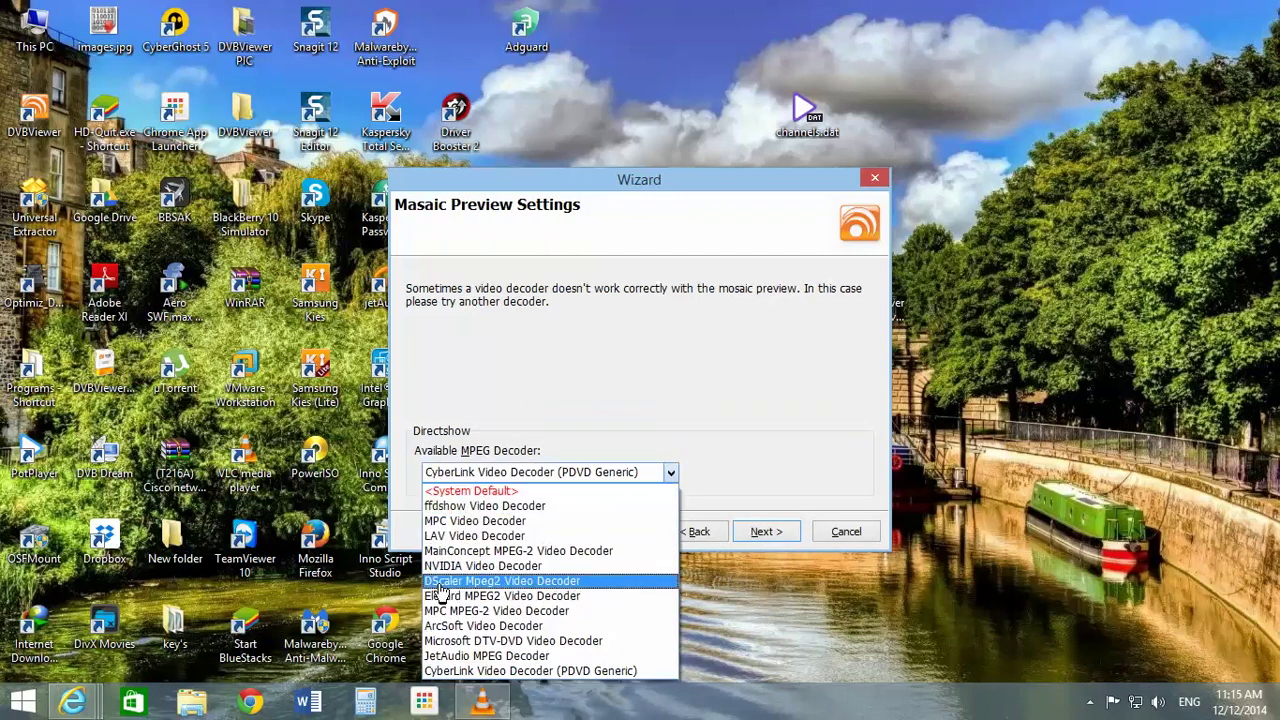
click(458, 641)
click(762, 531)
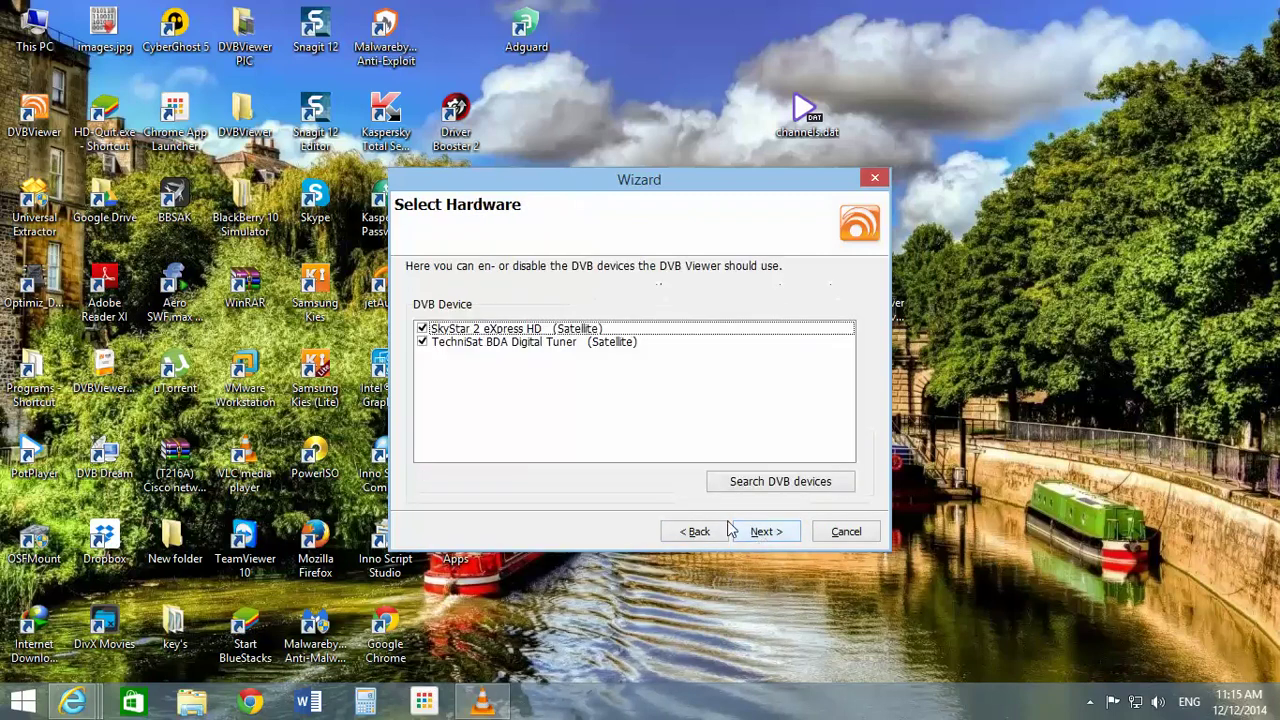
Disable the TechniSat BDA Digital Tuner, keep the remaining wizard defaults and finish the wizard with DVBViewer launching.
click(424, 345)
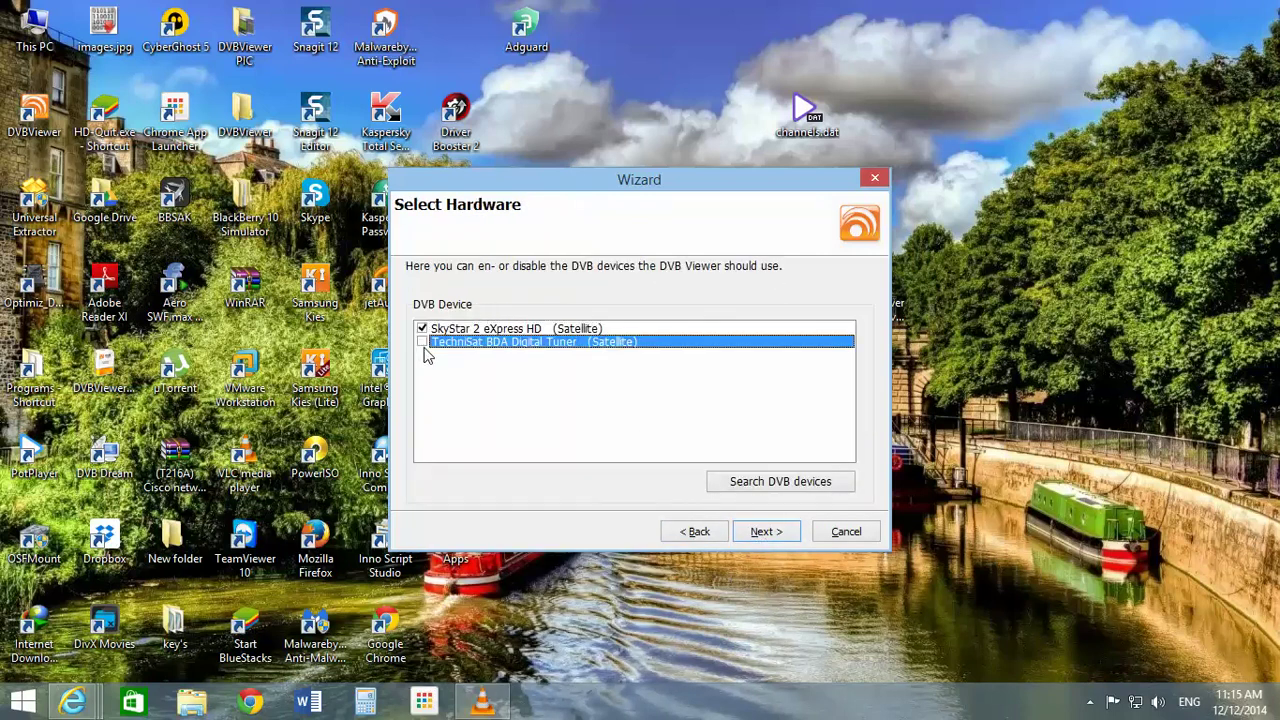
click(769, 540)
click(769, 540)
click(766, 531)
click(766, 531)
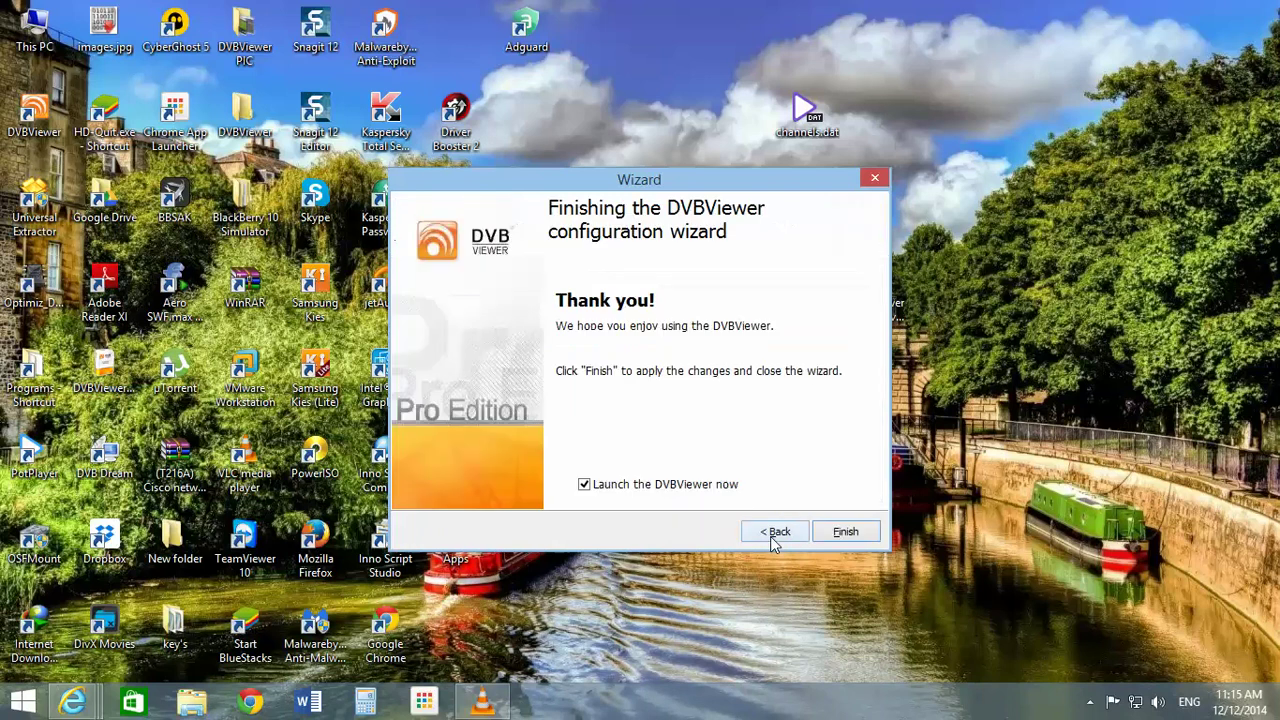
click(845, 532)
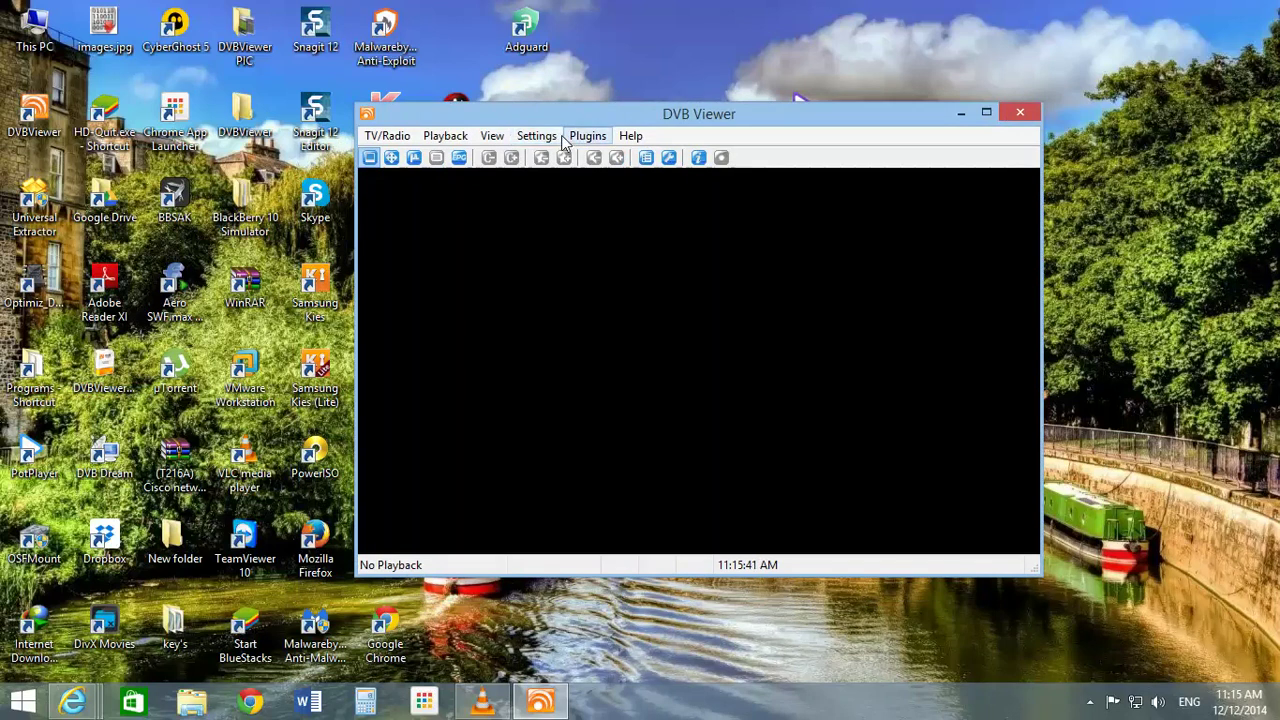
In the hardware options, enable Has CI module for SkyStar 2 eXpress HD and set its state to Preferred.
click(536, 135)
click(541, 160)
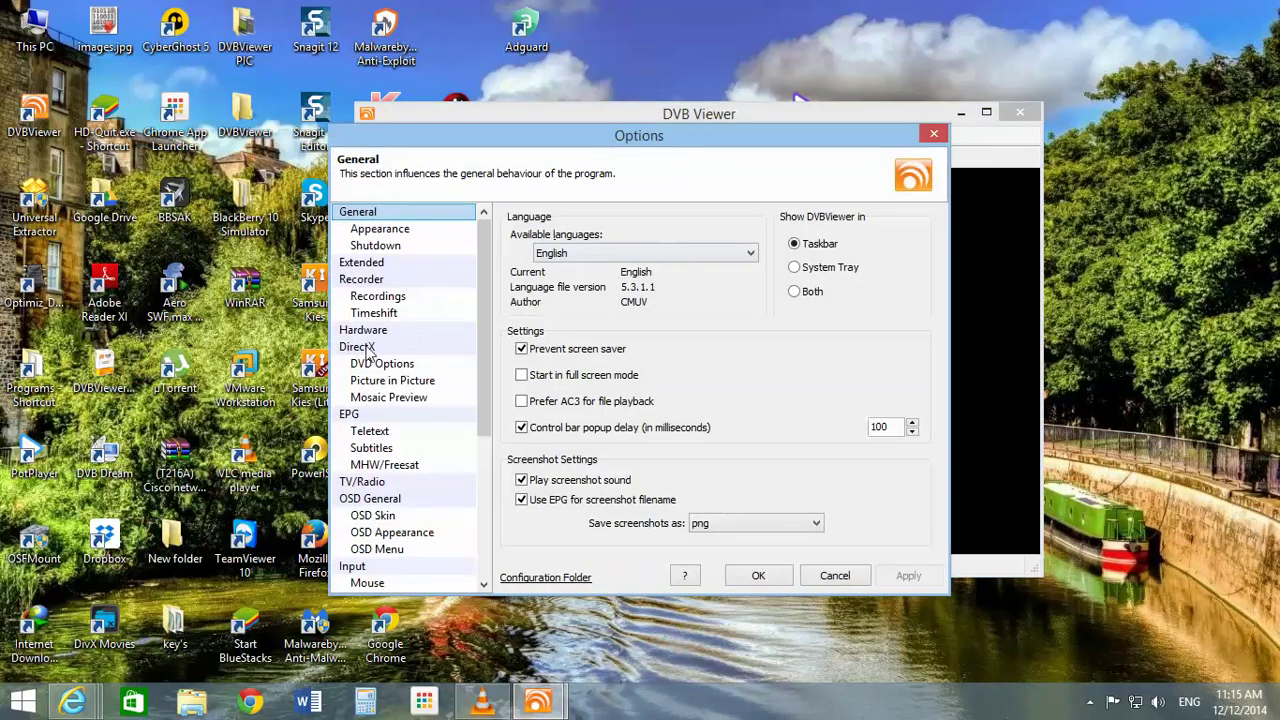
click(363, 331)
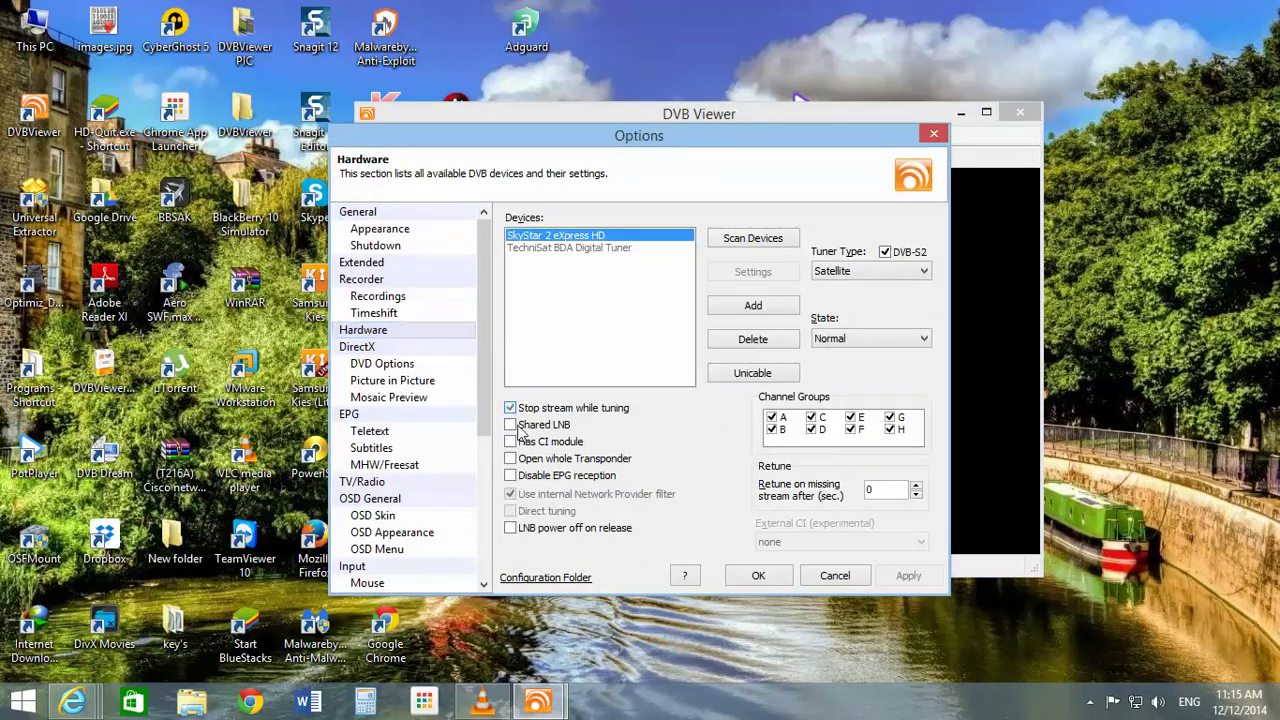
click(898, 574)
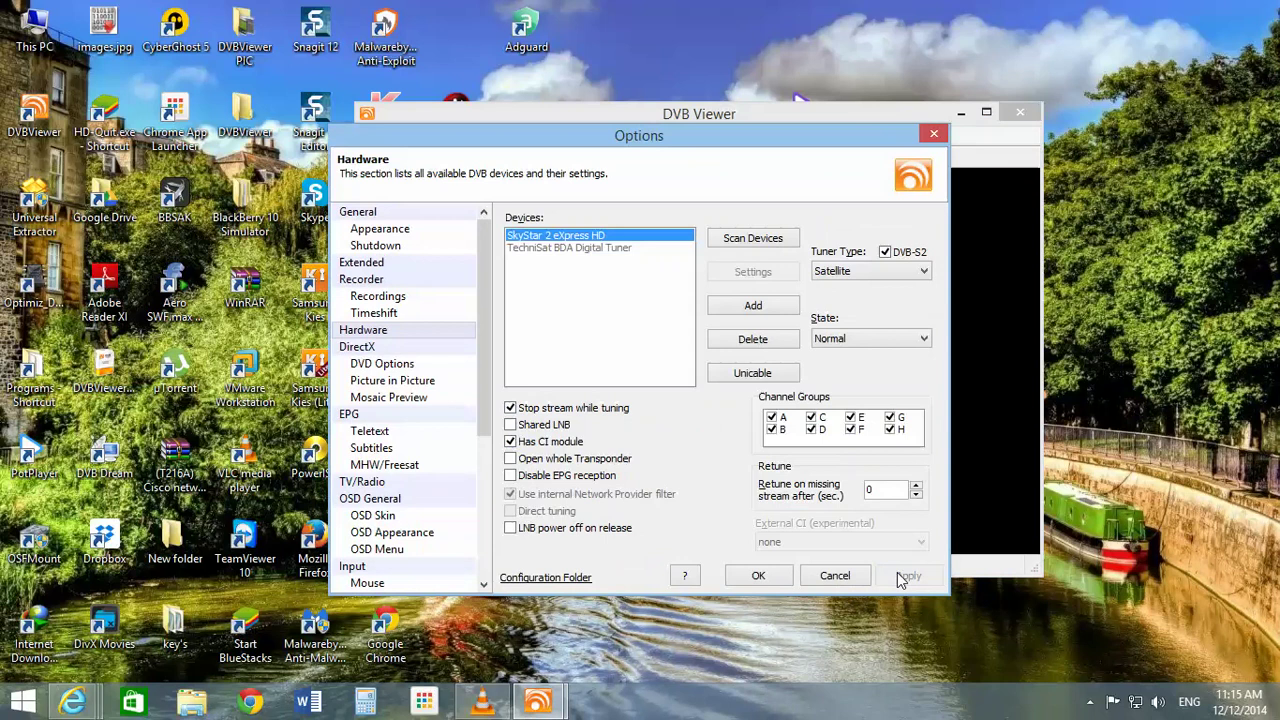
click(860, 340)
click(835, 383)
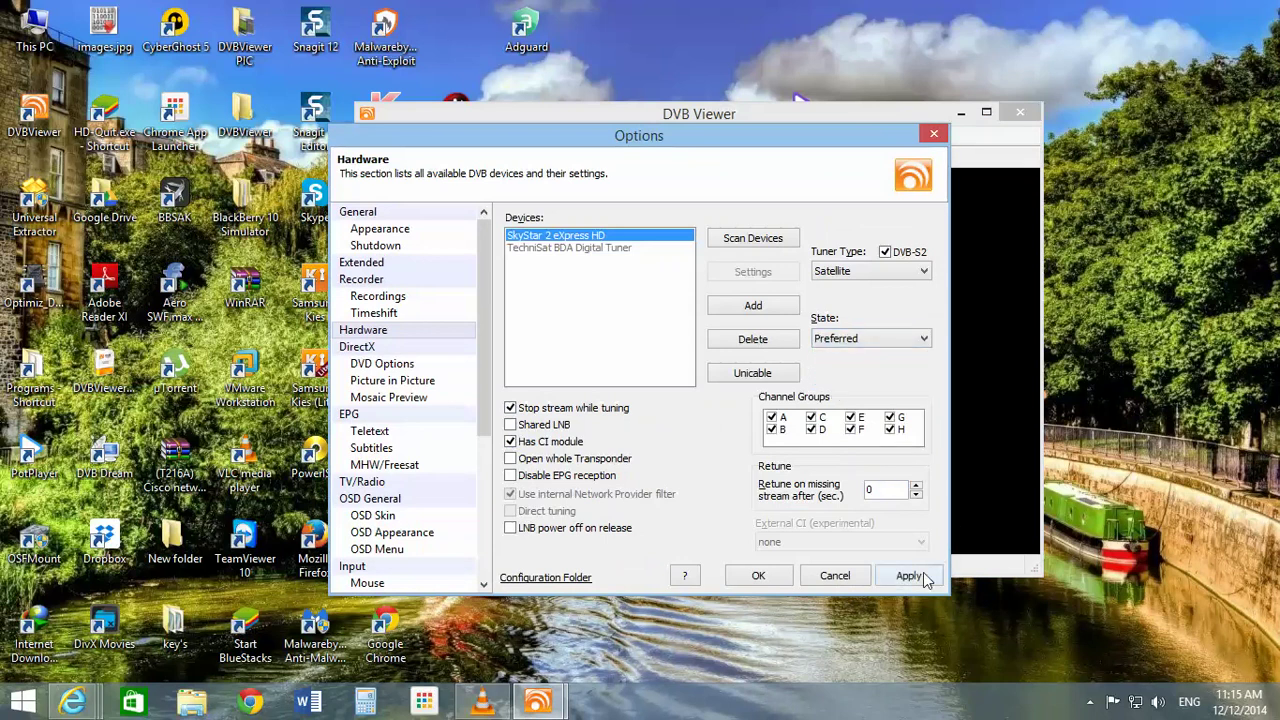
Check the DirectX video decoders, set the OSD skin to Confluence-X and confirm the options.
click(357, 347)
click(780, 309)
click(660, 378)
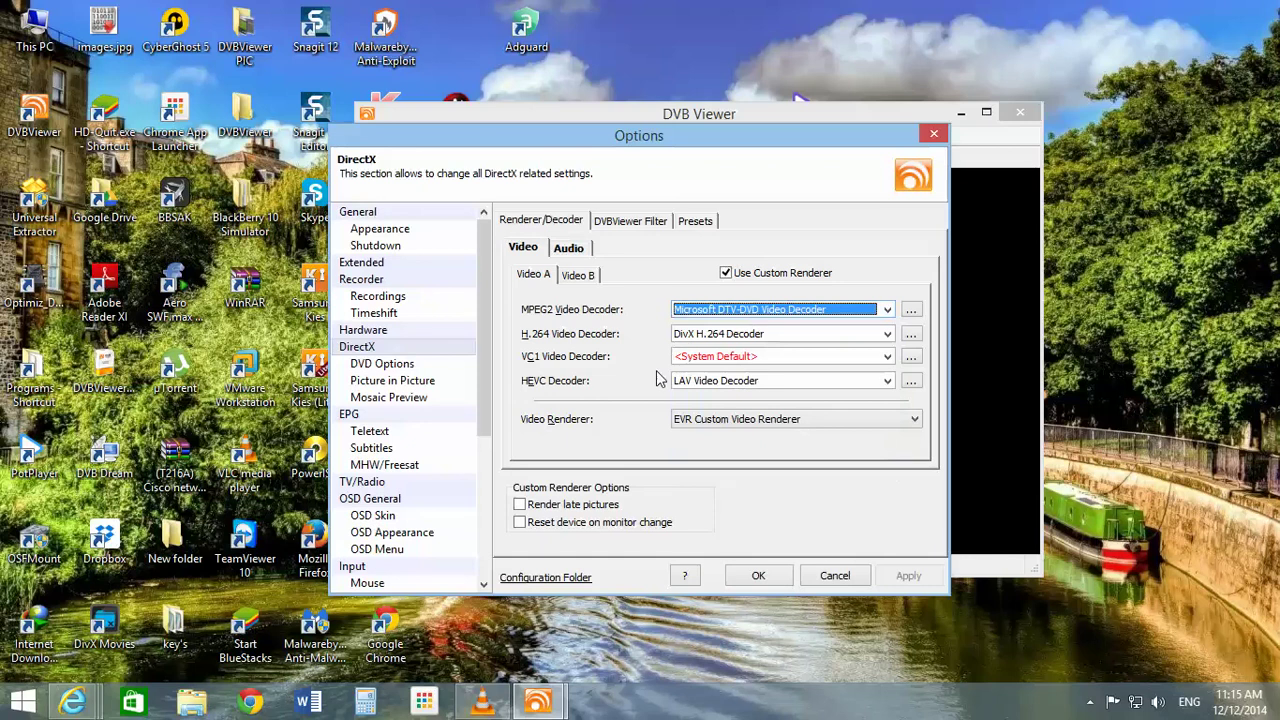
click(368, 516)
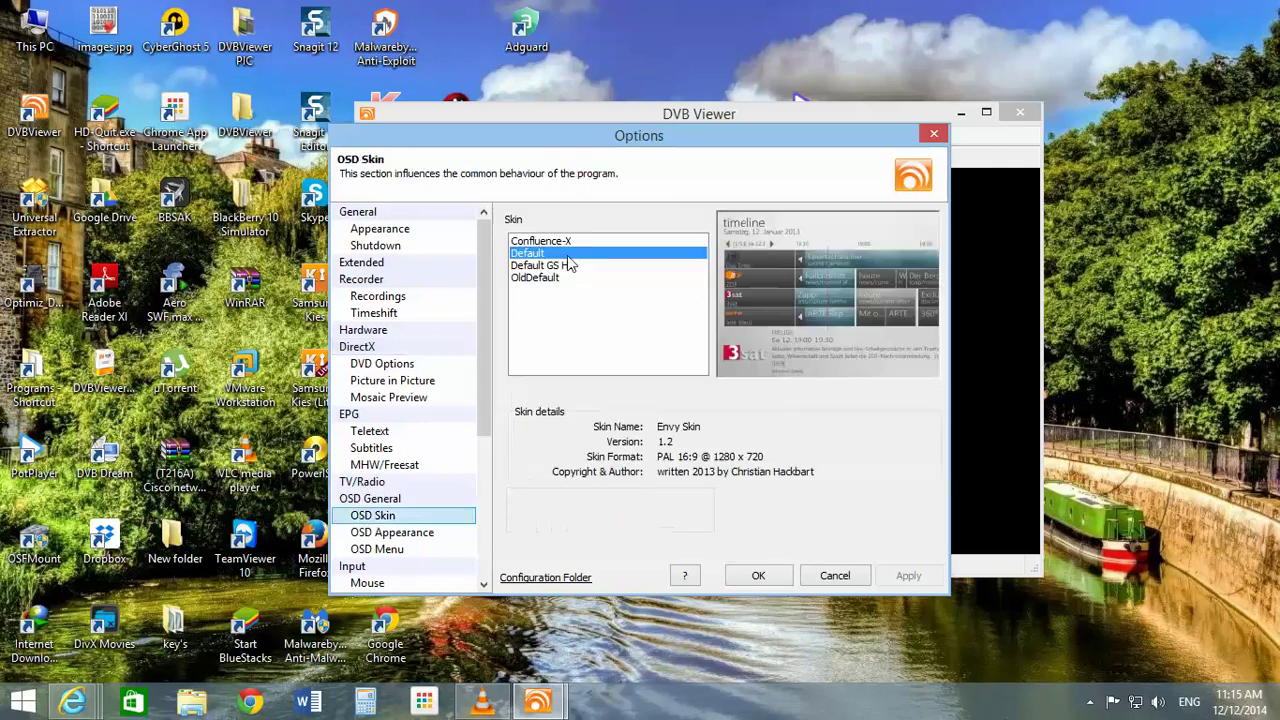
click(540, 241)
click(880, 578)
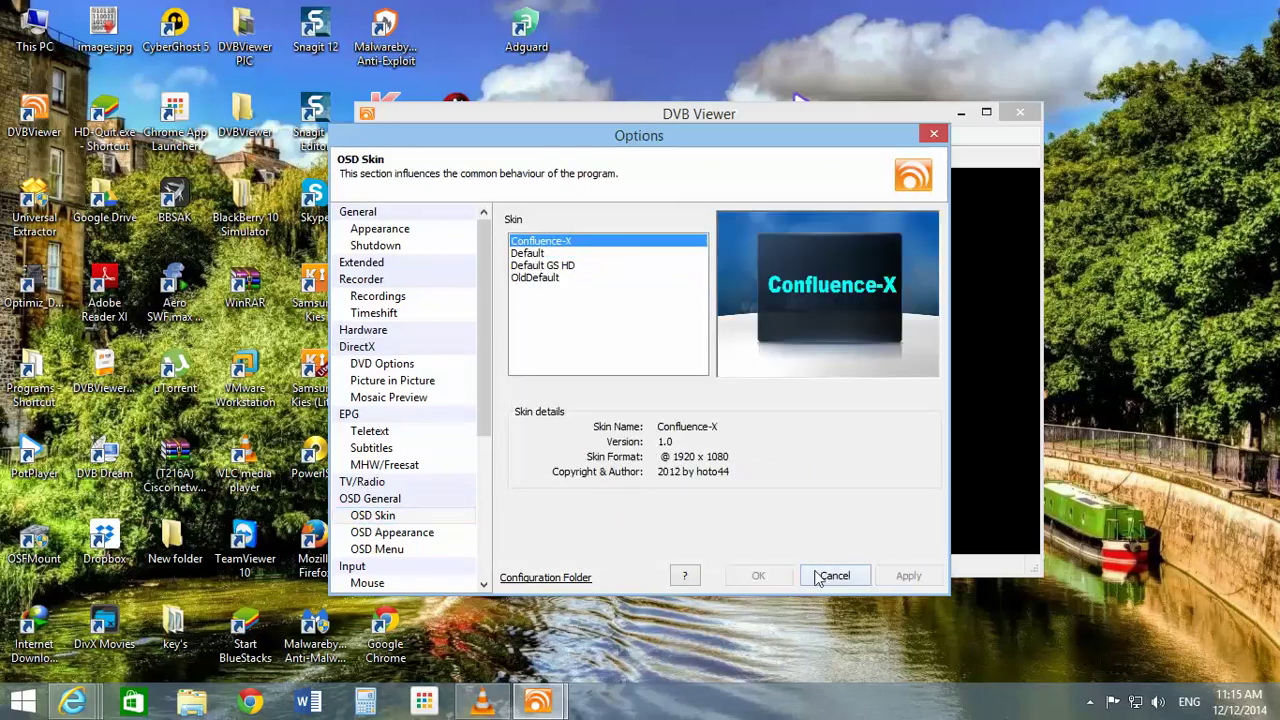
click(784, 576)
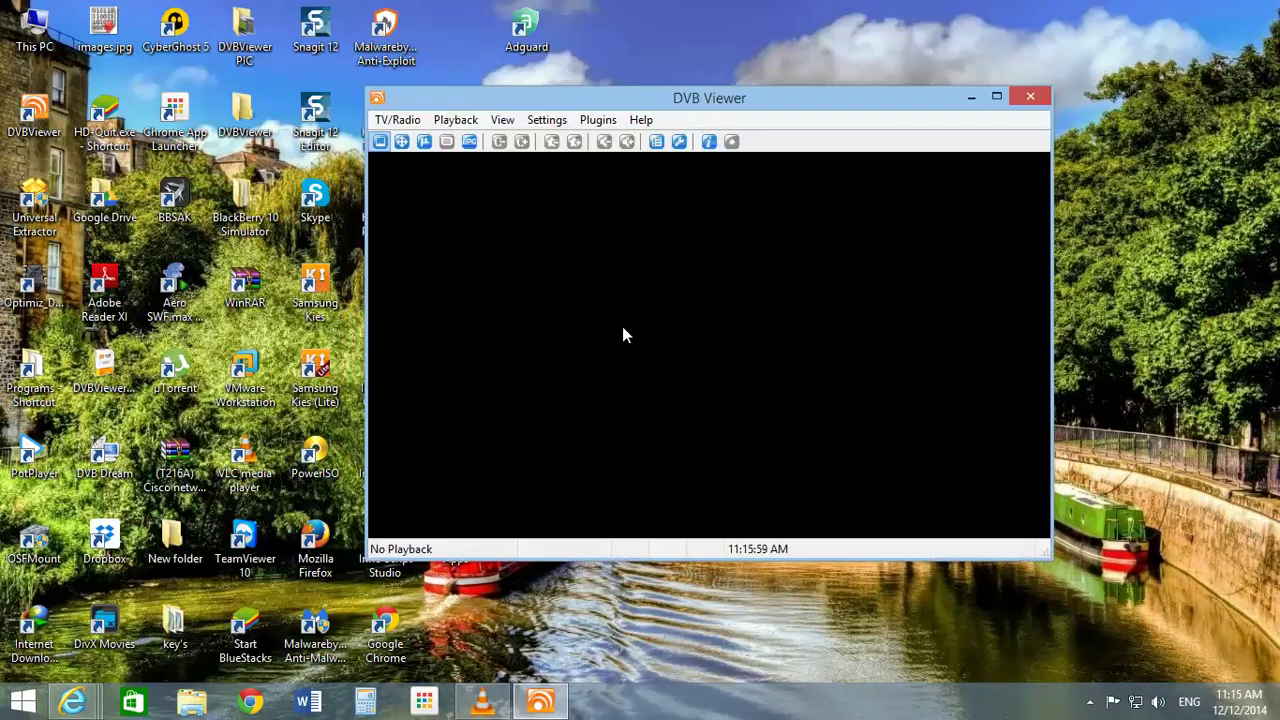
Look through the installed plugins, open the NWemu monitor and close it again.
click(598, 120)
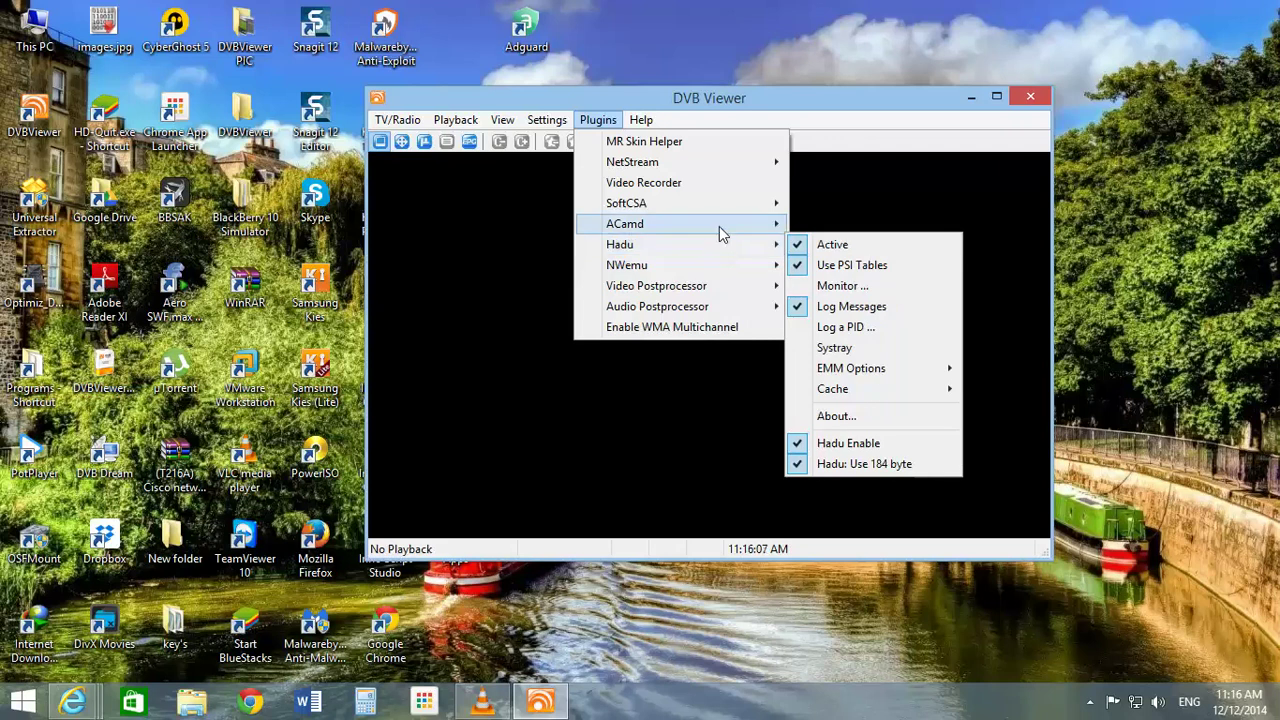
mouse_move(712, 265)
click(852, 286)
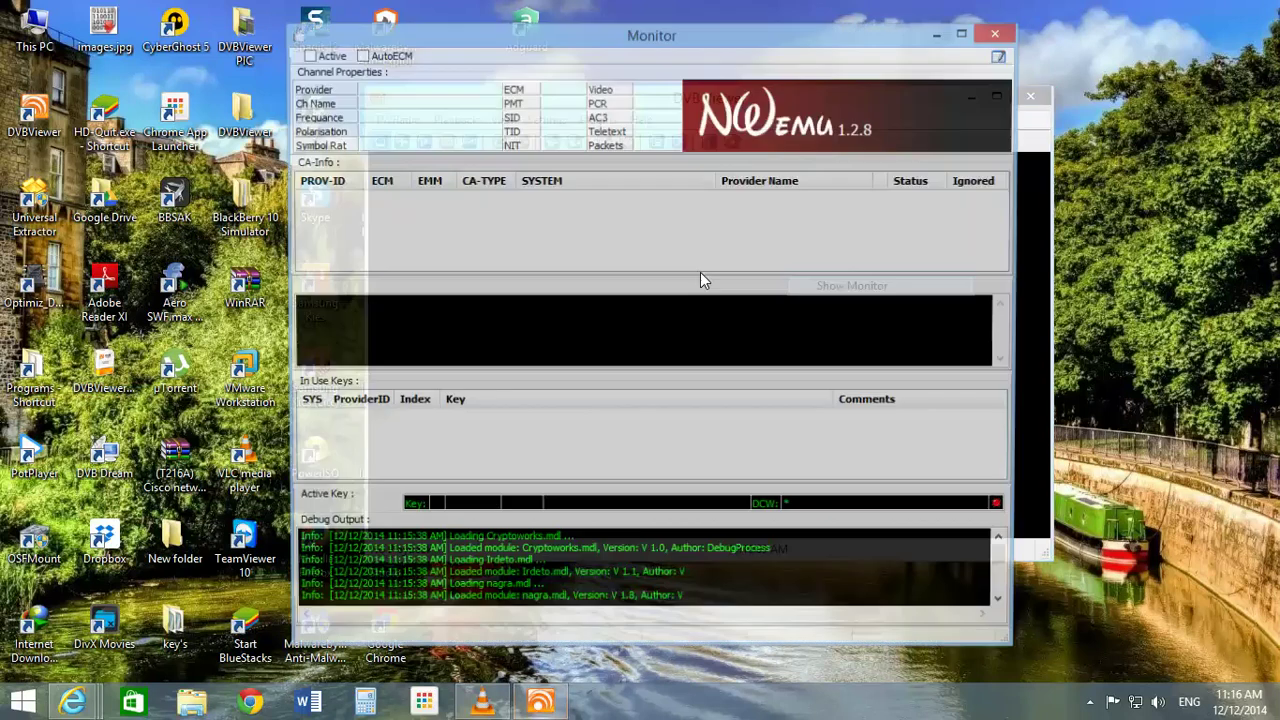
click(1000, 37)
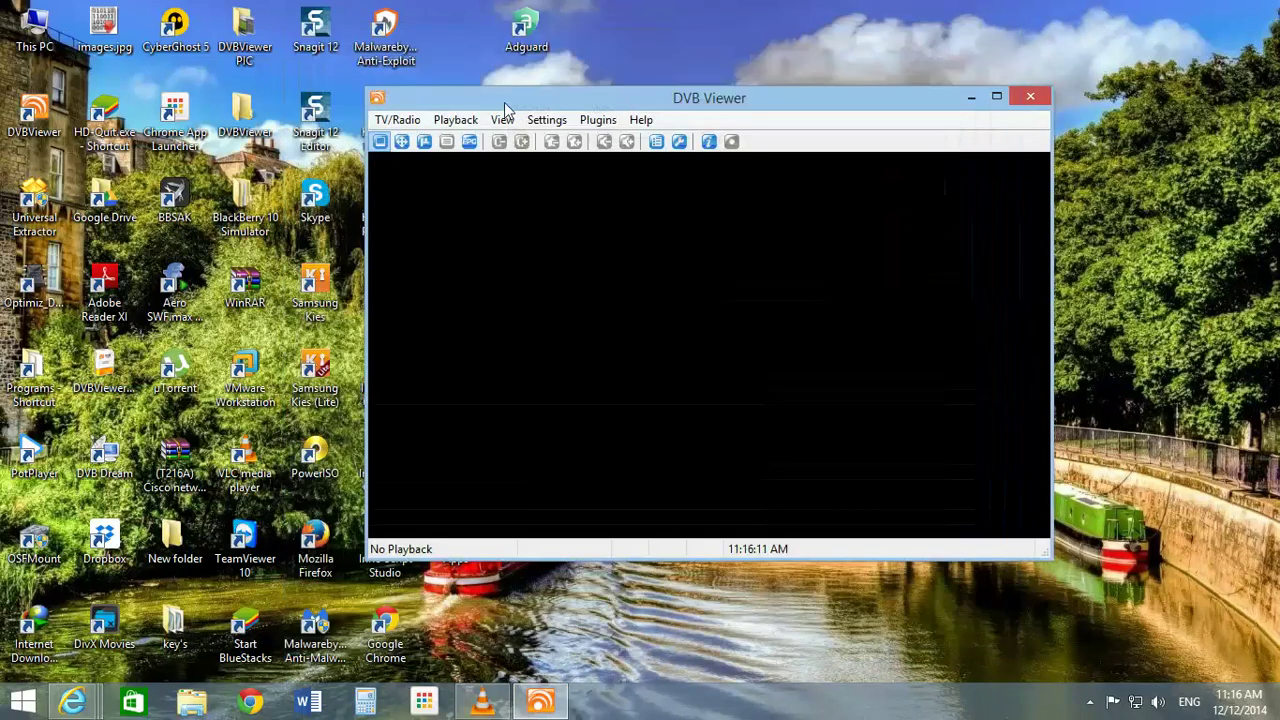
View the program's About information with its version and plugin list, and close it.
click(400, 120)
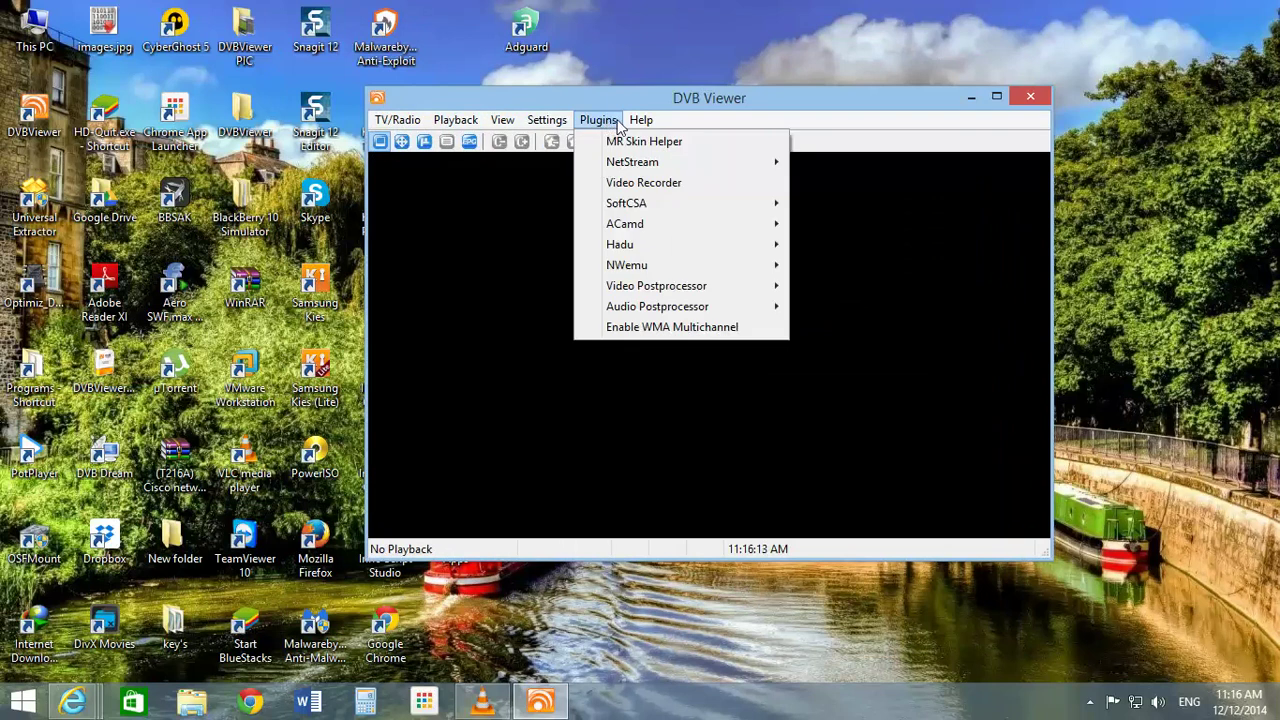
mouse_move(641, 120)
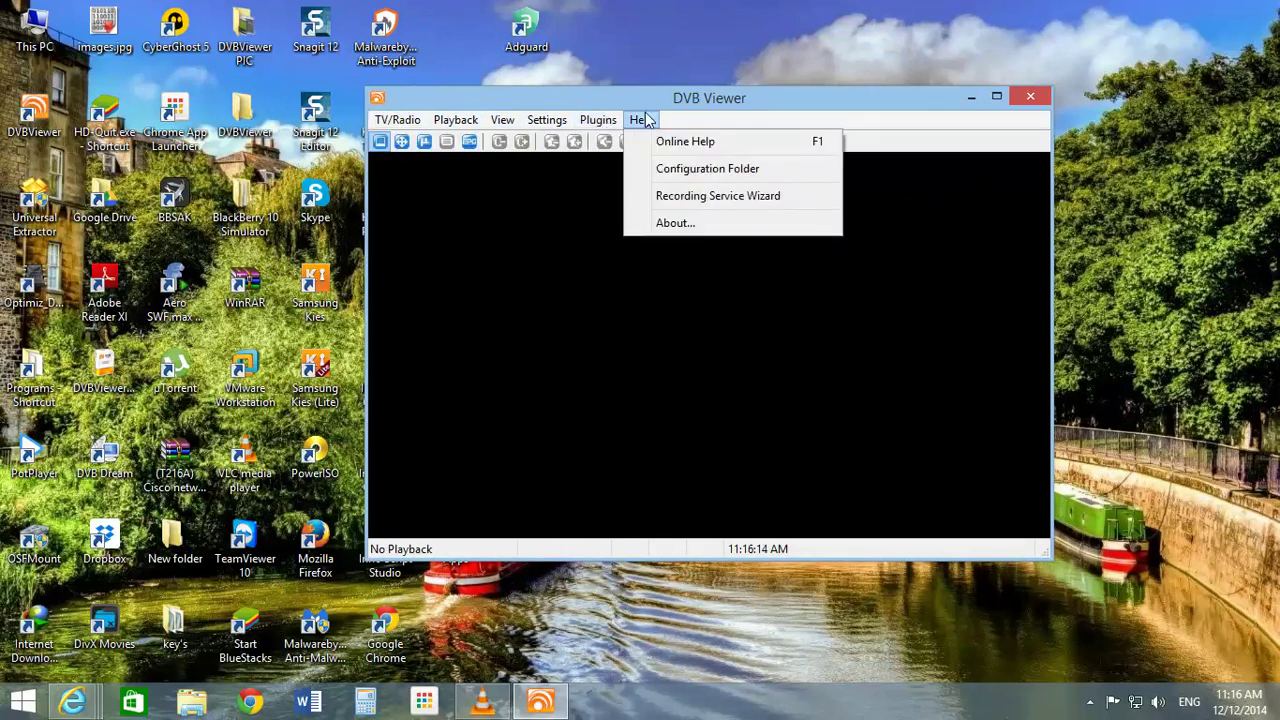
click(676, 226)
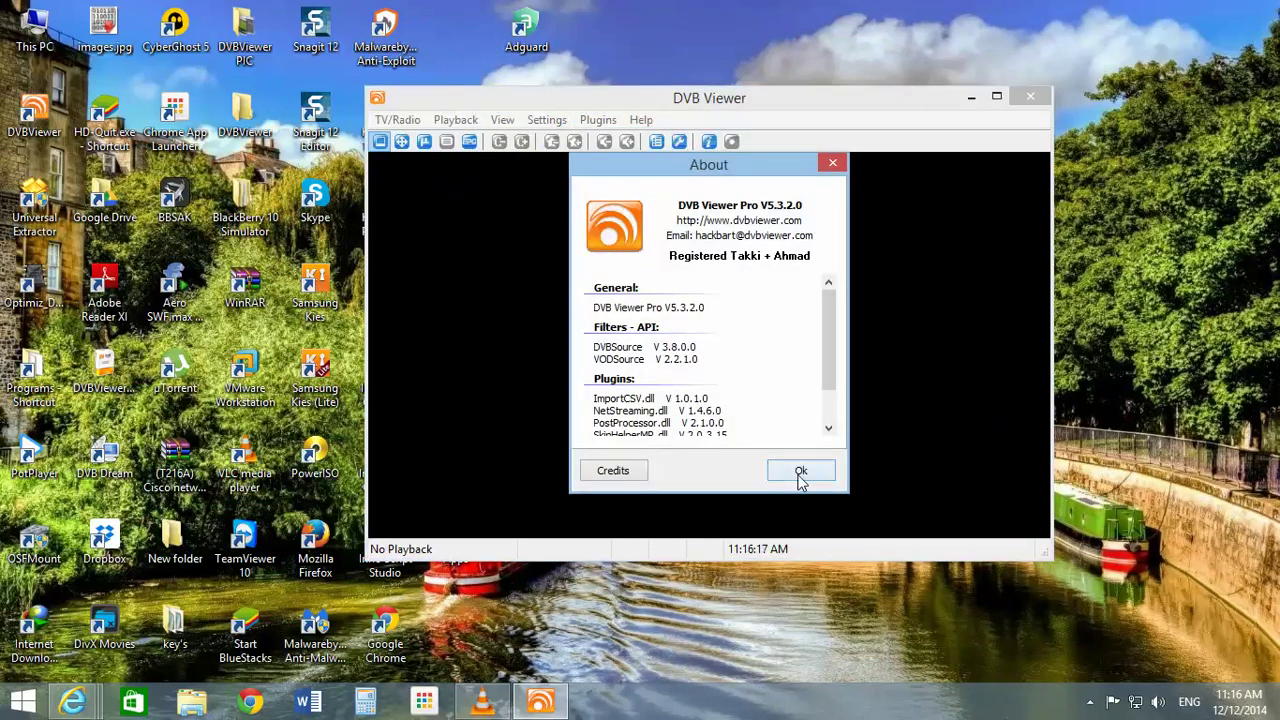
click(800, 472)
Open the DVBViewer configuration folder, move channels.dat from the desktop into it and close the folder.
click(641, 120)
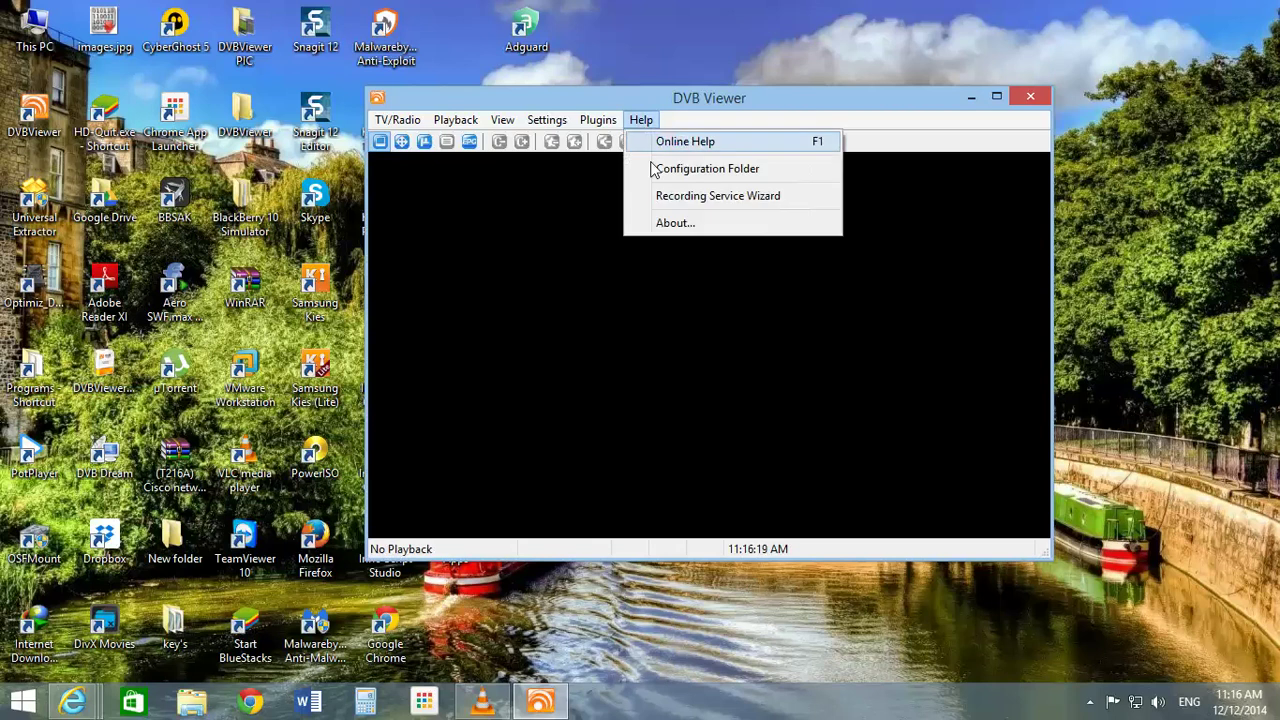
click(672, 169)
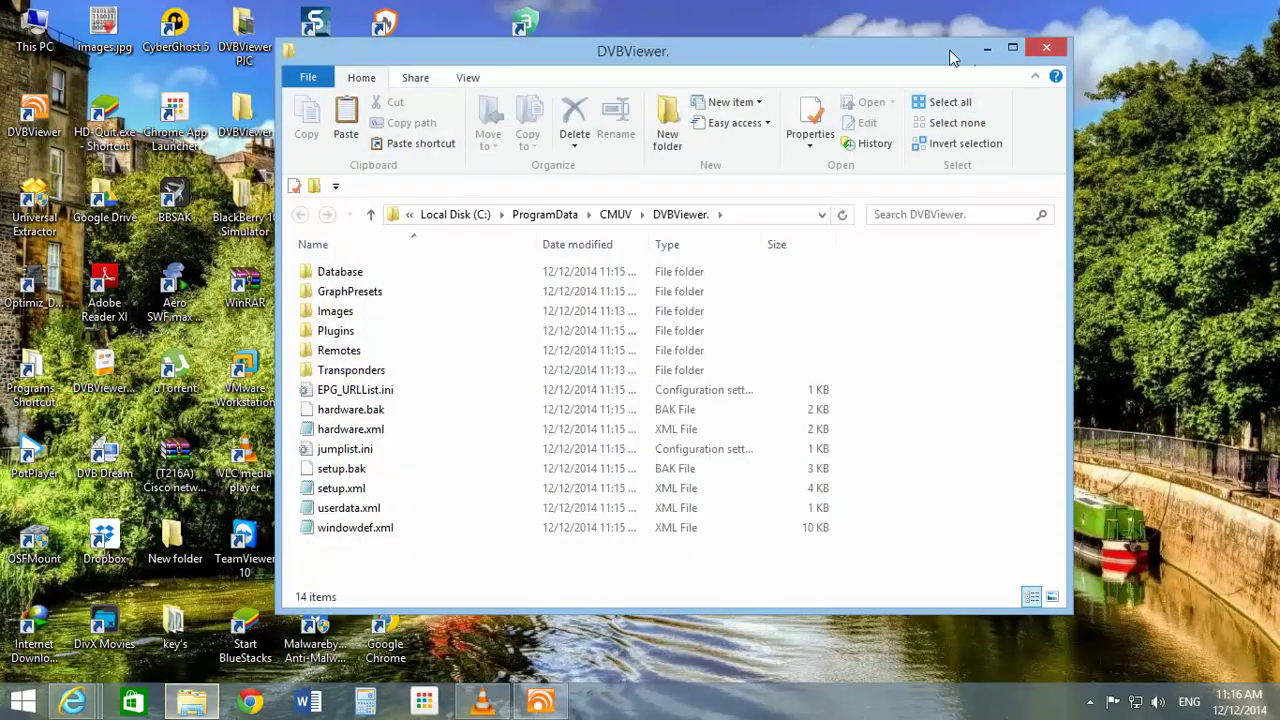
drag(952, 58, 627, 59)
click(971, 94)
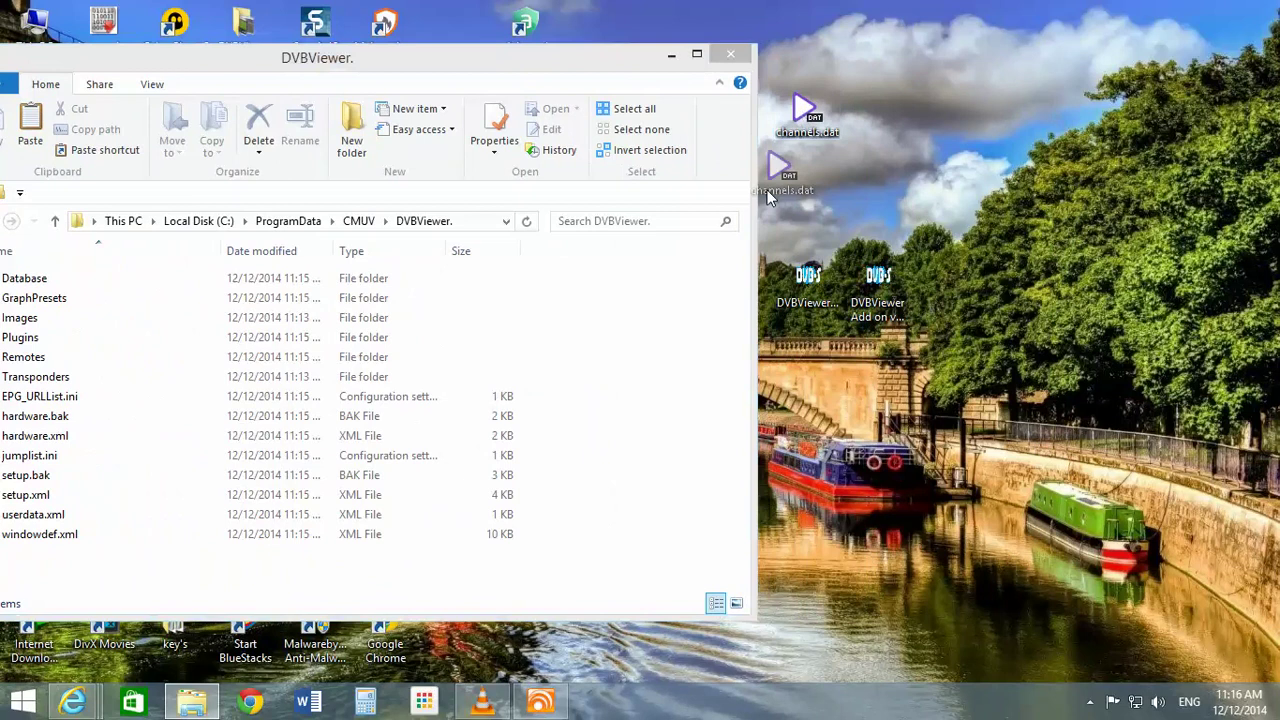
drag(768, 197, 672, 323)
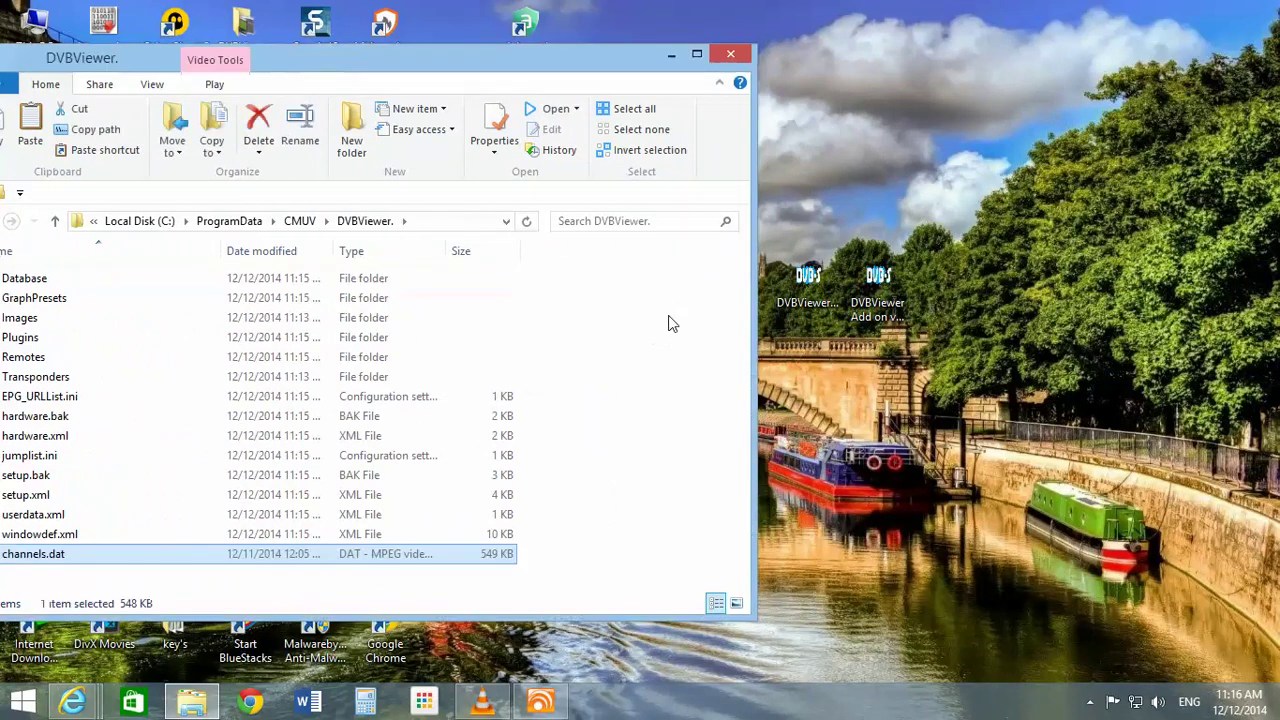
click(729, 56)
Close DVBViewer and launch it again, refreshing the desktop while it loads.
click(545, 704)
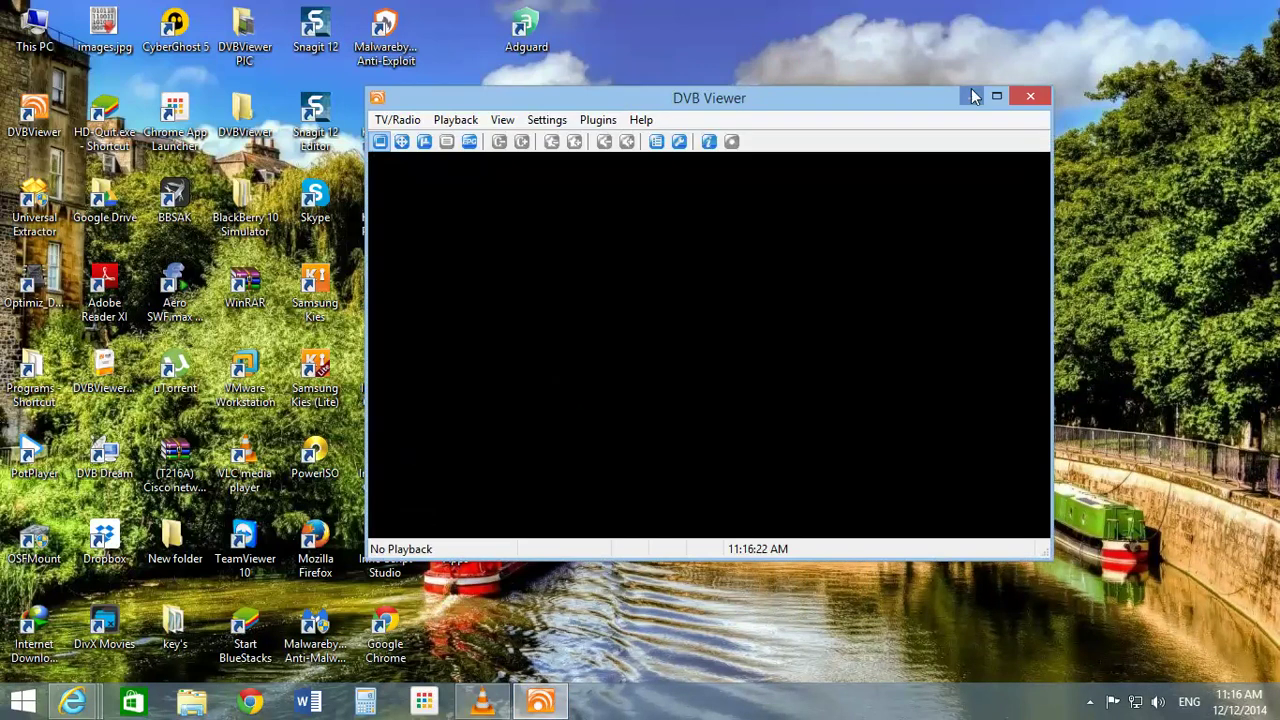
click(1032, 98)
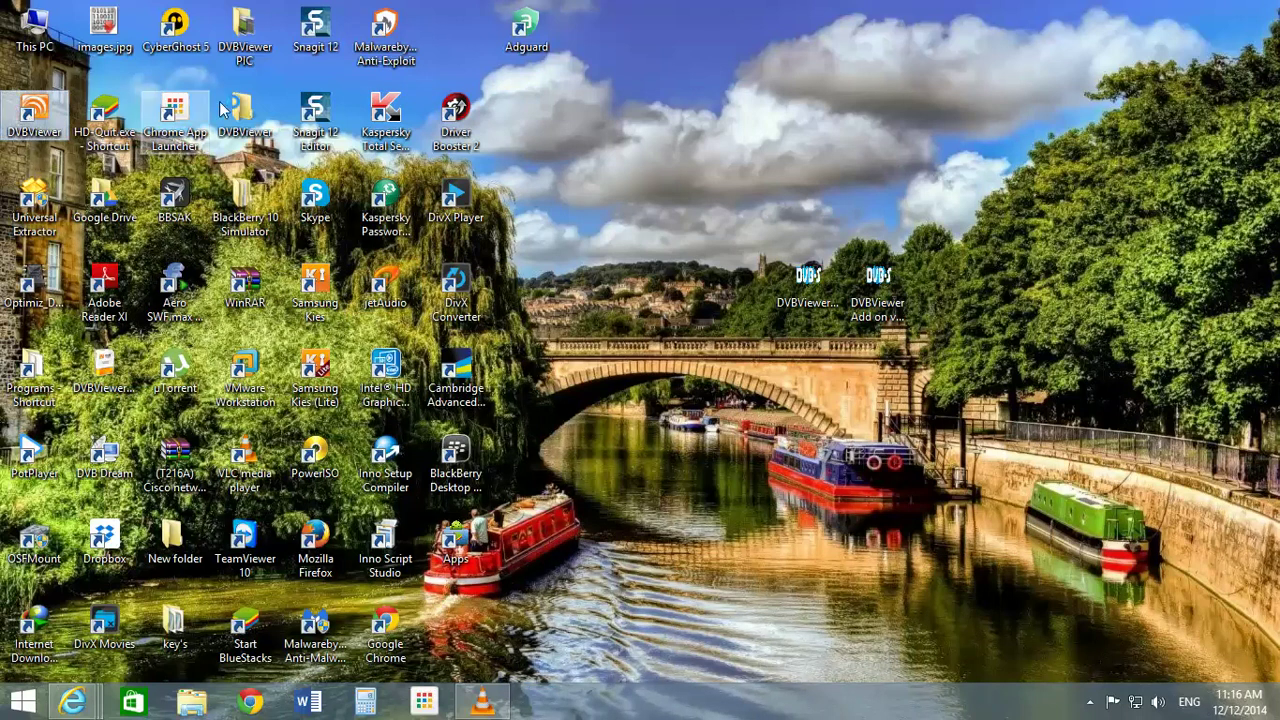
right_click(680, 139)
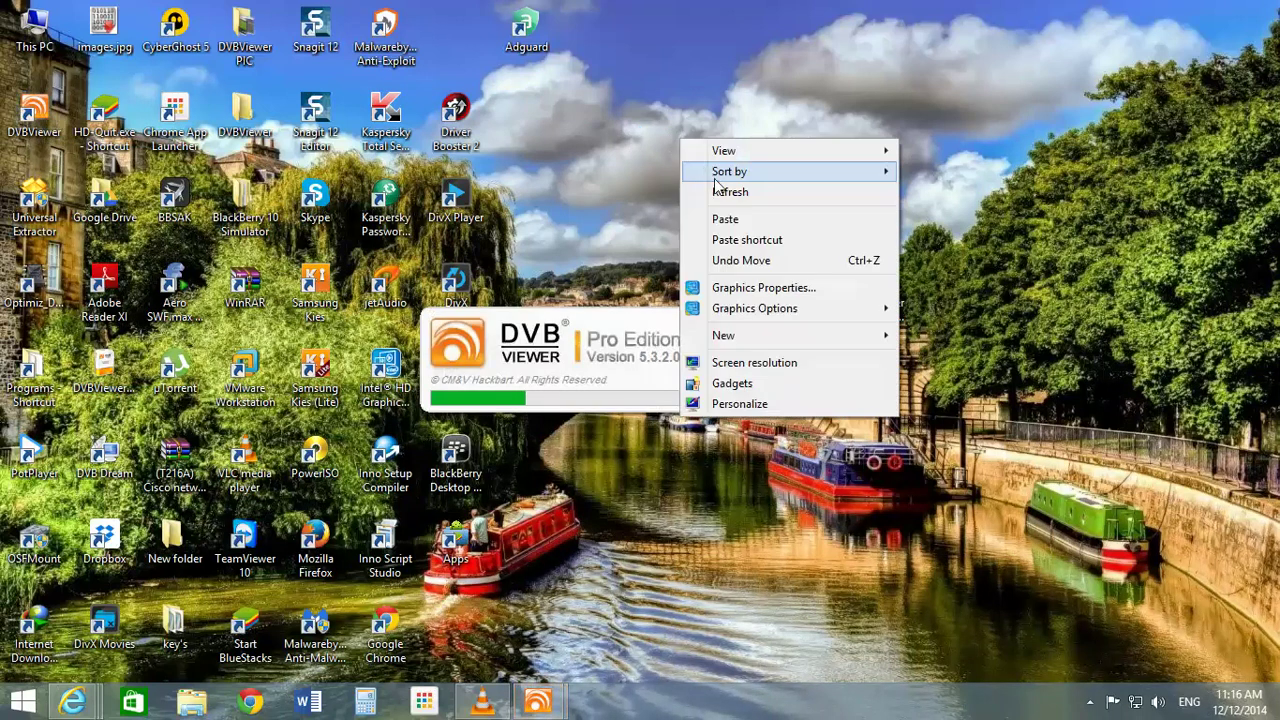
click(729, 193)
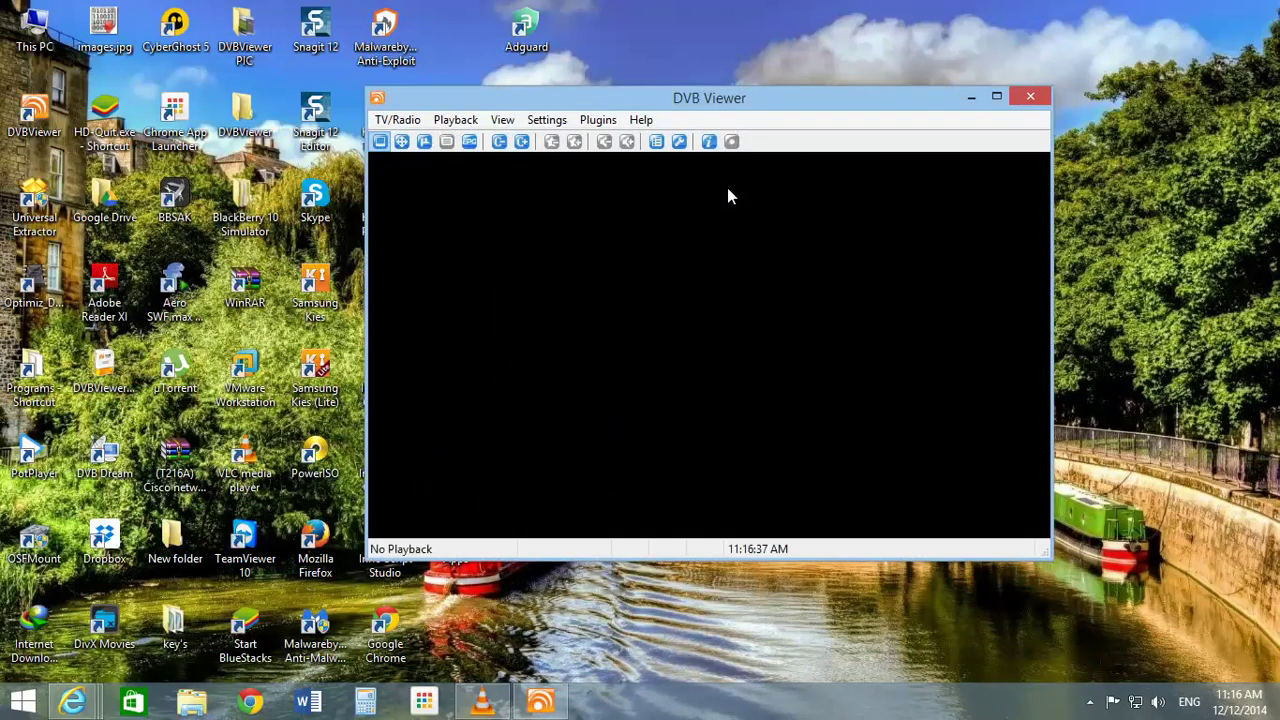
Open the channel list, look at the Channel Editor and return to the list.
click(397, 119)
click(420, 141)
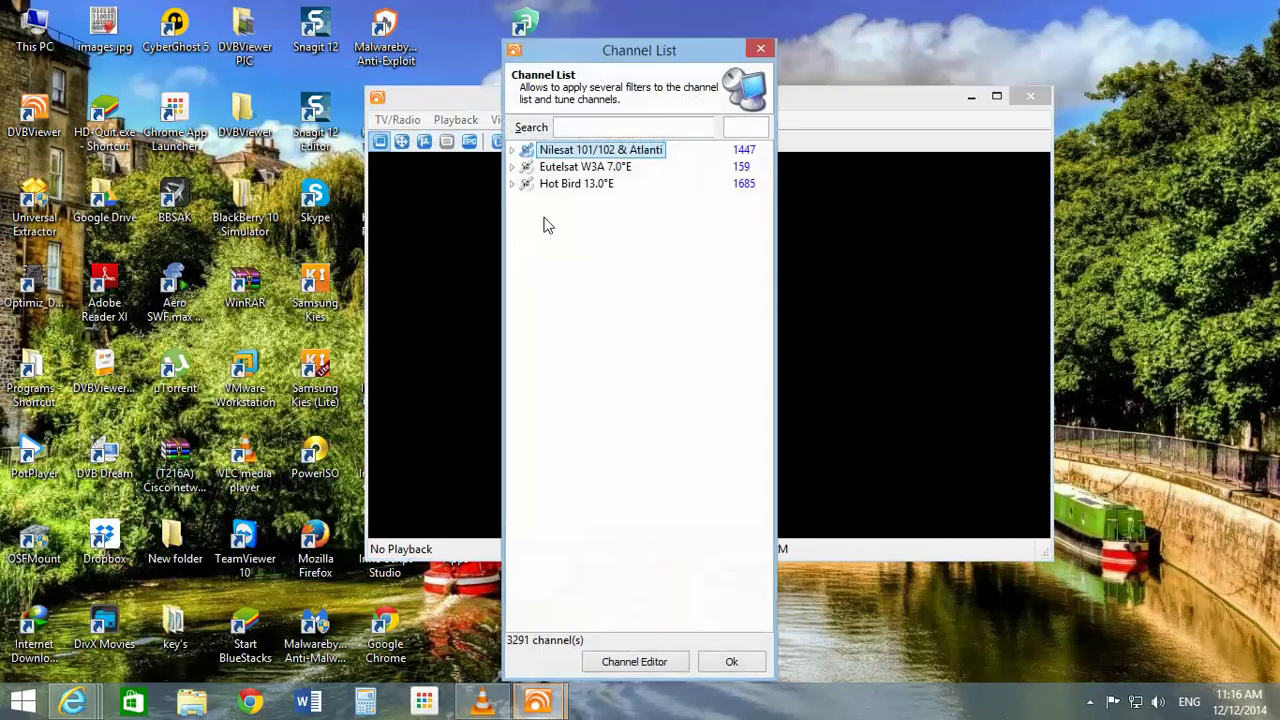
click(636, 662)
click(461, 190)
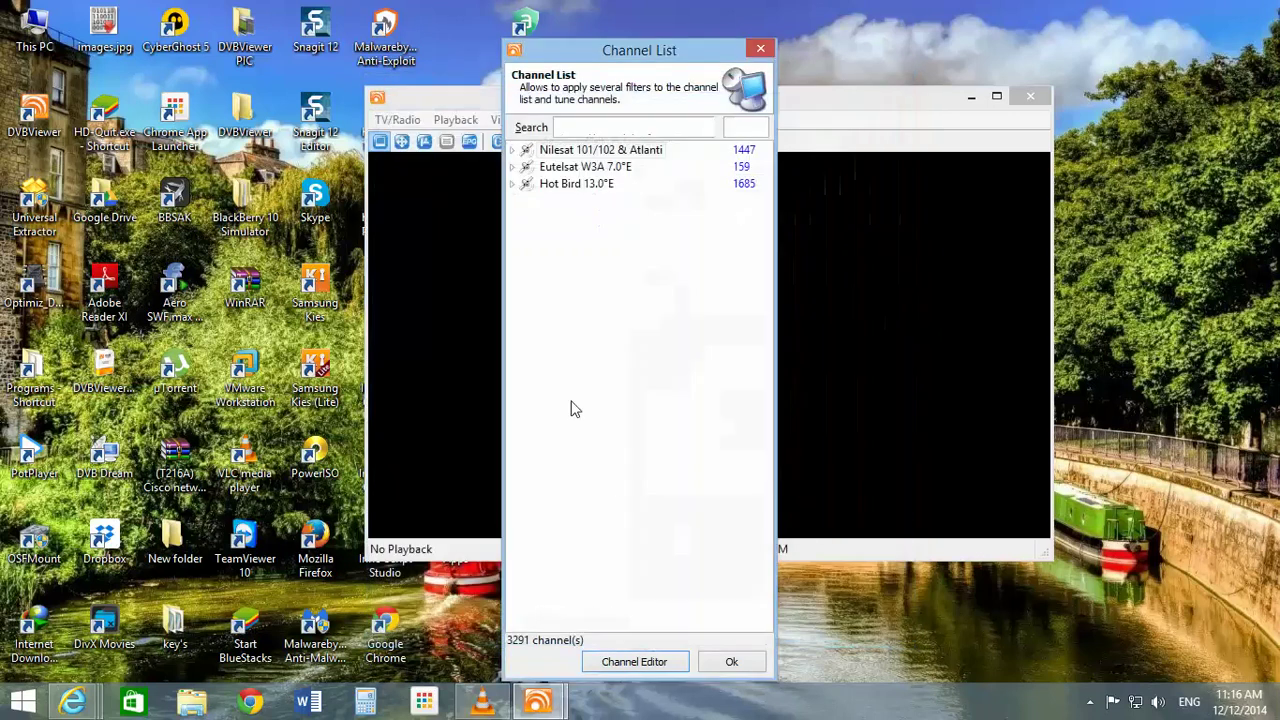
click(866, 633)
Browse the Hot Bird 13.0°E video providers, and sort the channel list by channel name and by category.
click(523, 200)
scroll(671, 286, down, 2)
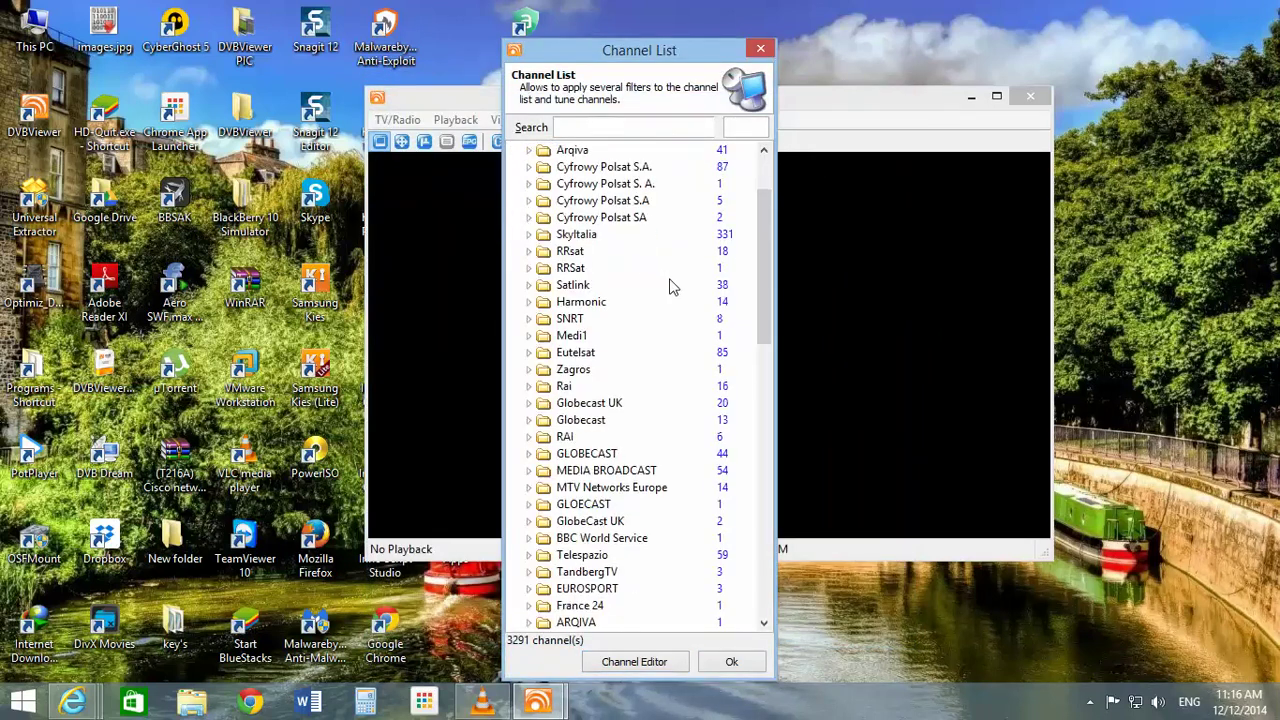
scroll(666, 300, down, 1)
scroll(666, 302, down, 2)
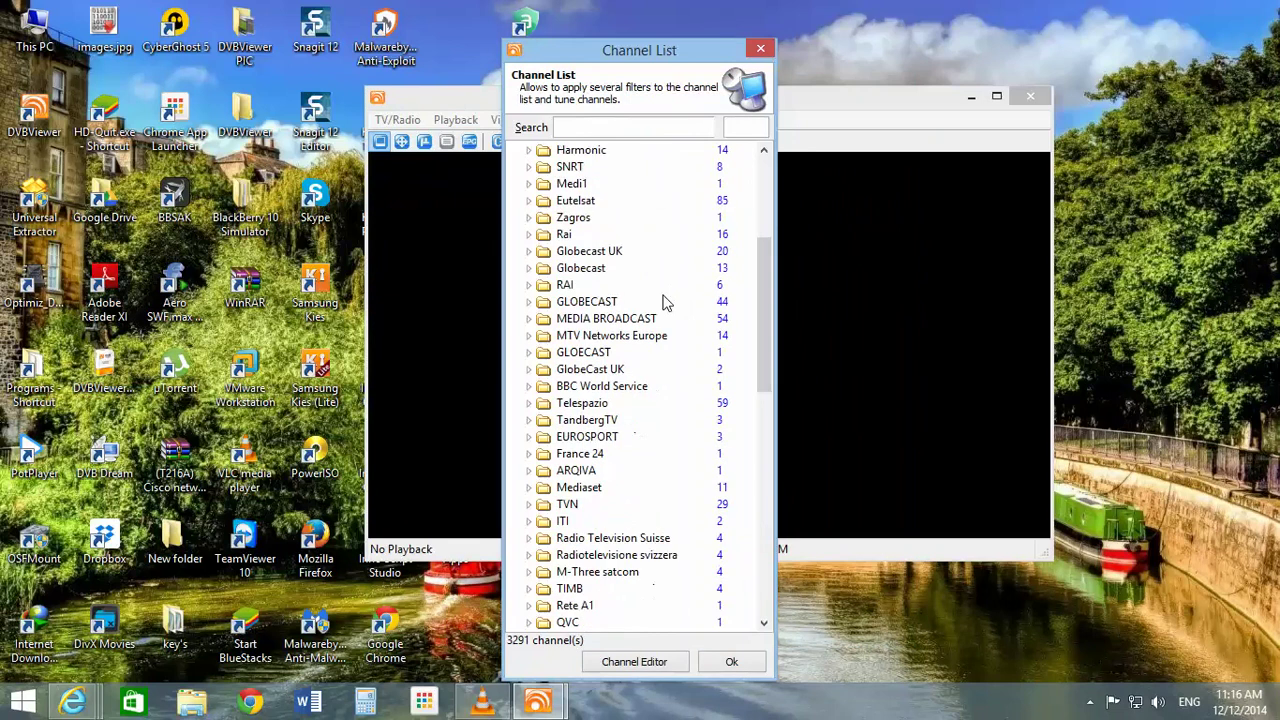
scroll(666, 302, up, 2)
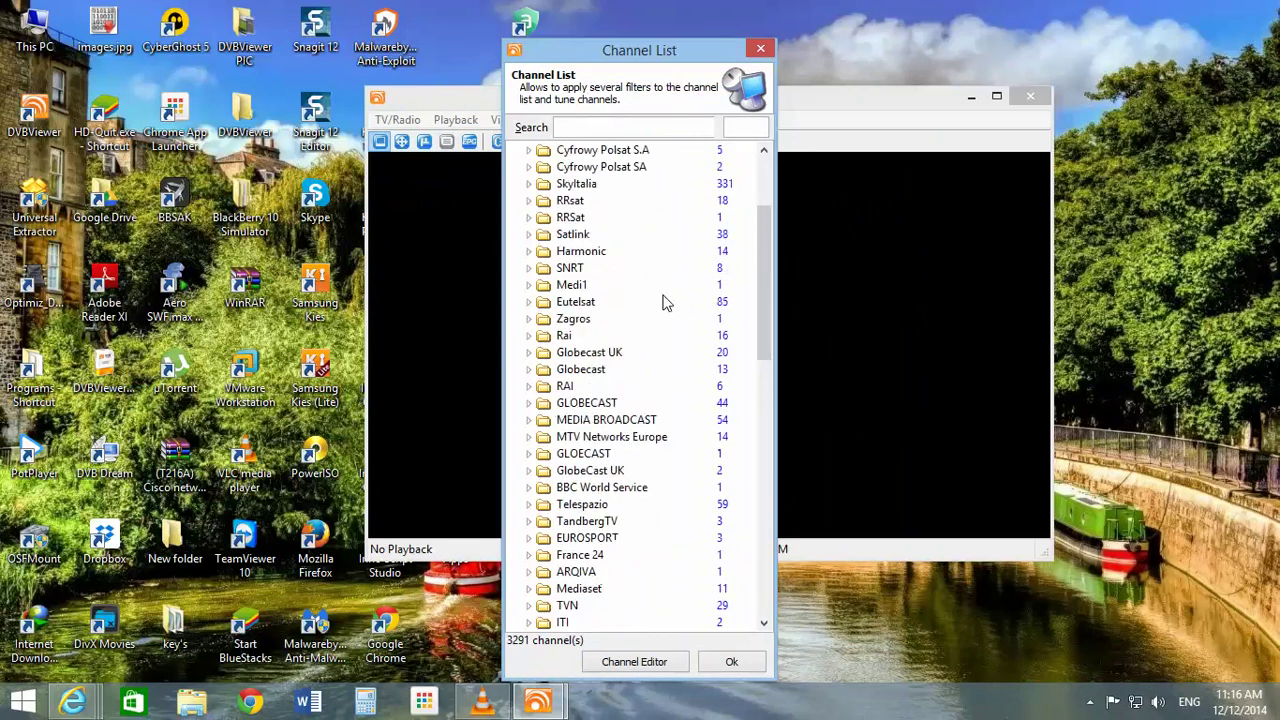
scroll(666, 302, up, 1)
right_click(621, 200)
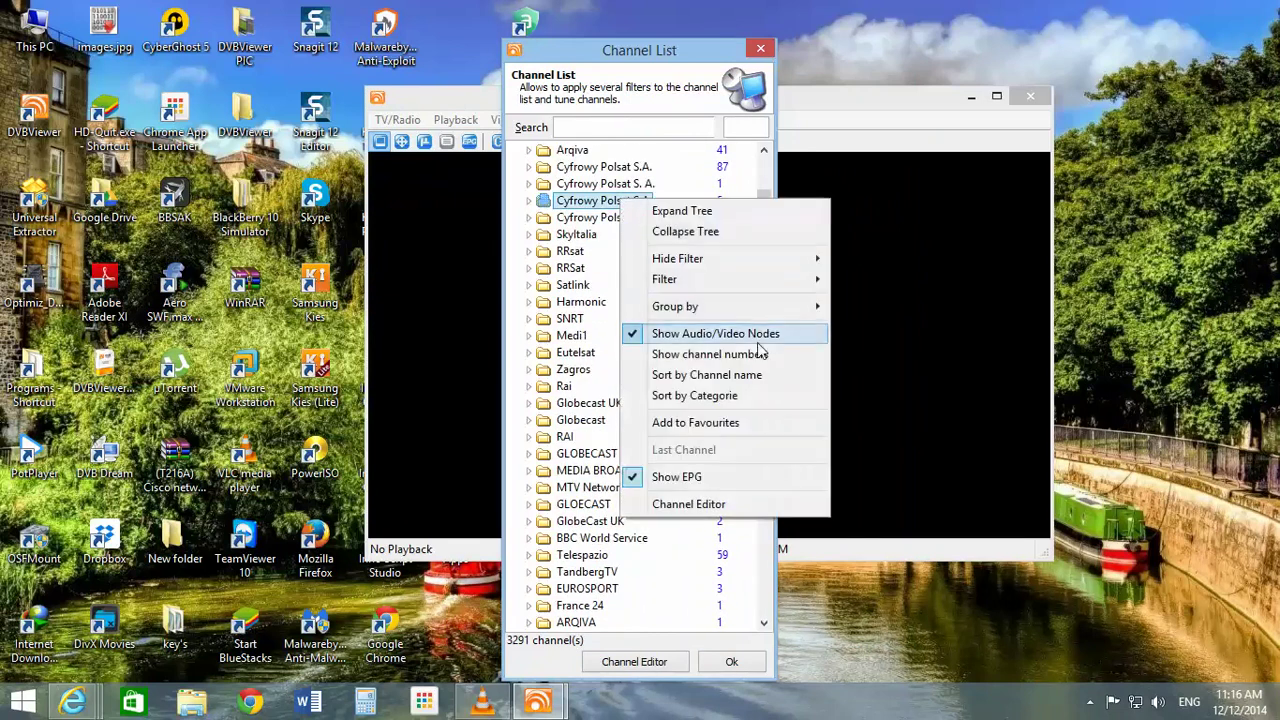
click(684, 376)
right_click(588, 168)
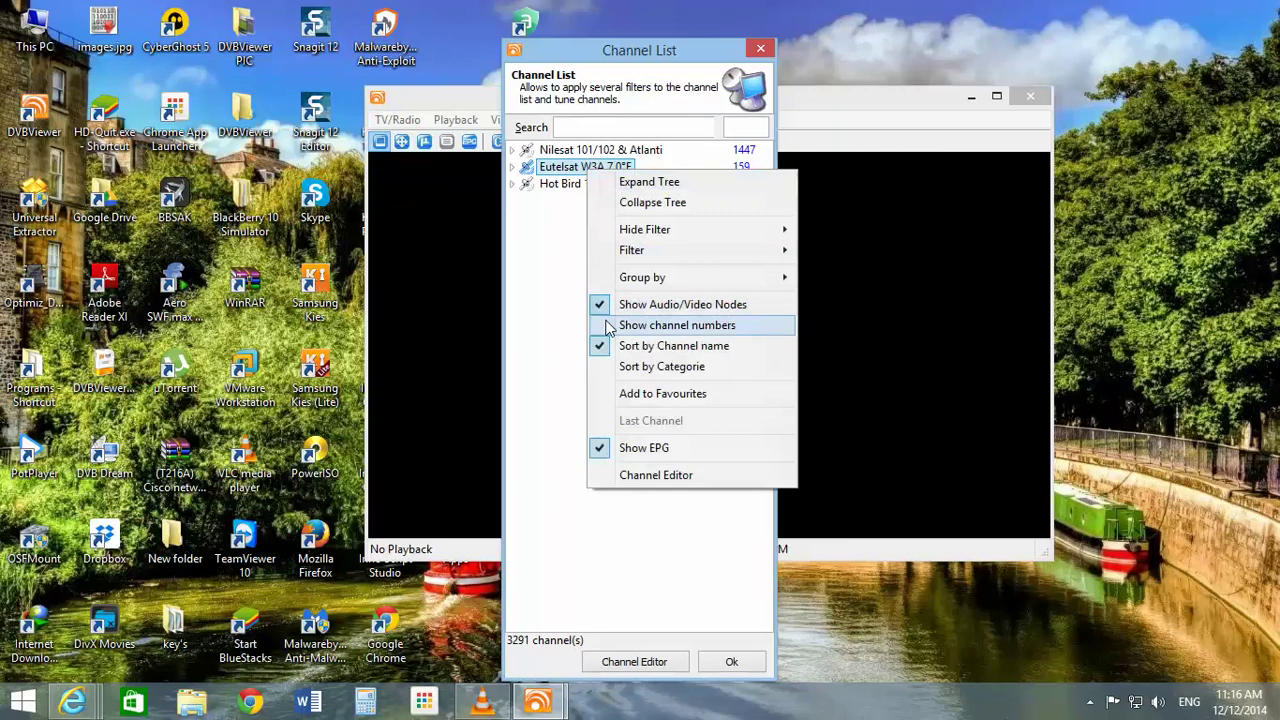
click(623, 368)
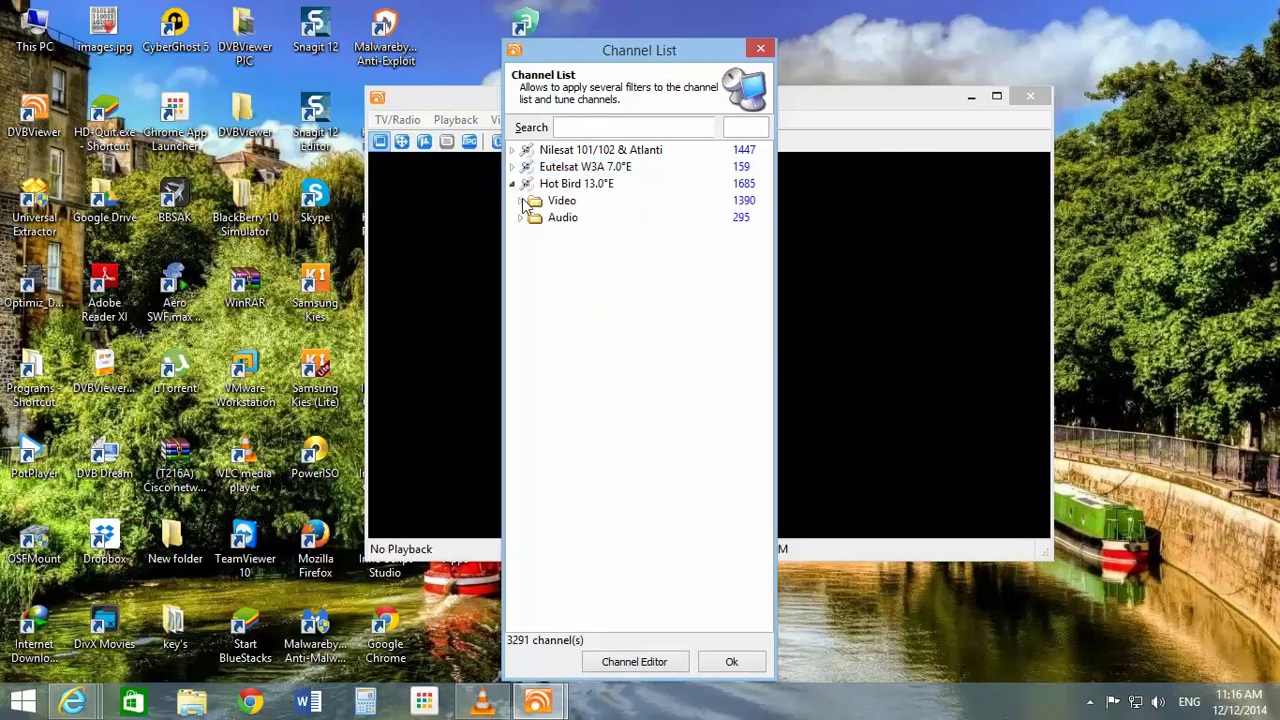
Tune to 4fun.TV in the nc+ video group of Hot Bird 13.0°E, and minimize VLC media player.
click(523, 201)
scroll(672, 262, down, 5)
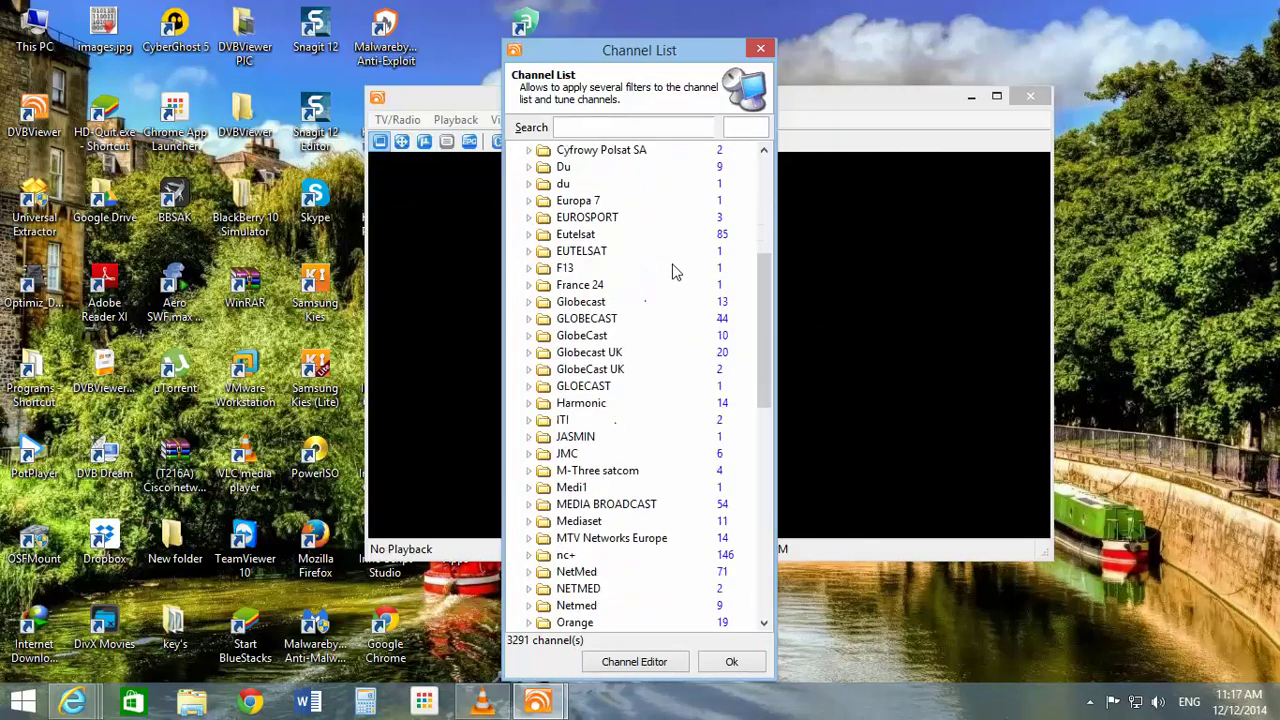
click(529, 556)
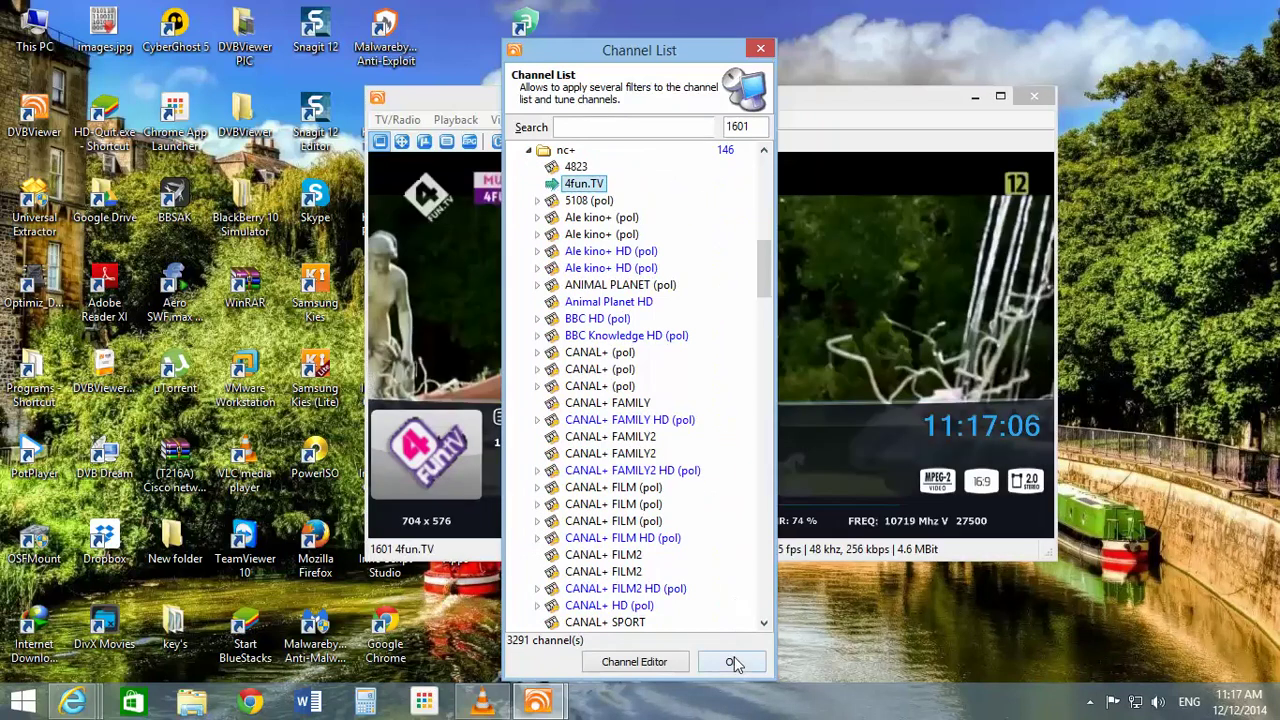
click(731, 661)
click(497, 697)
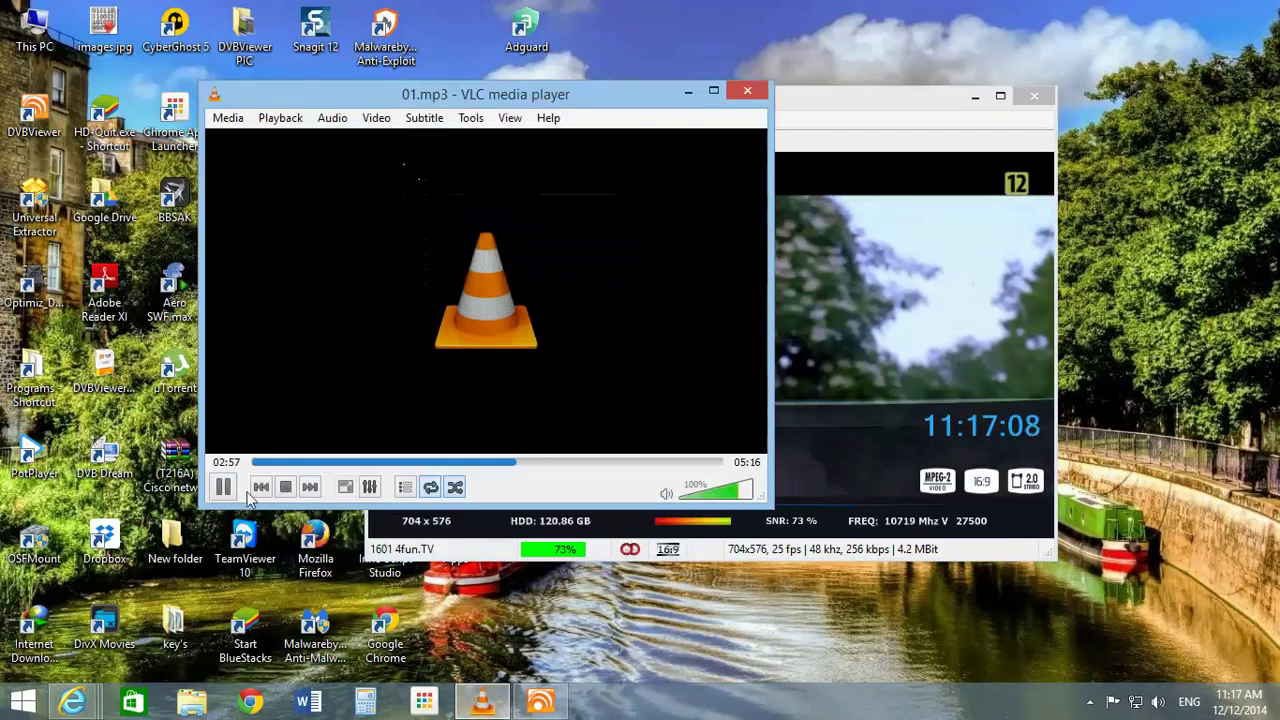
click(694, 90)
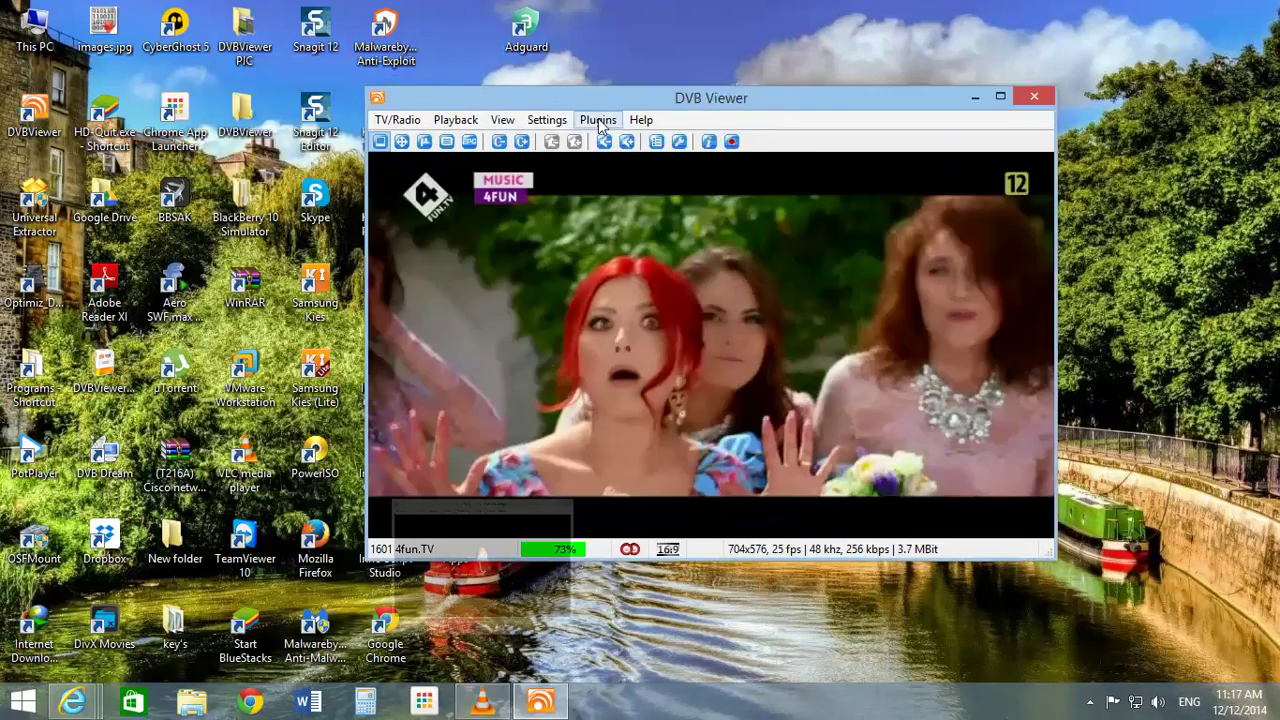
Reopen the channel list, search it for "srs" and clear the search.
click(405, 120)
click(428, 141)
scroll(672, 251, down, 1)
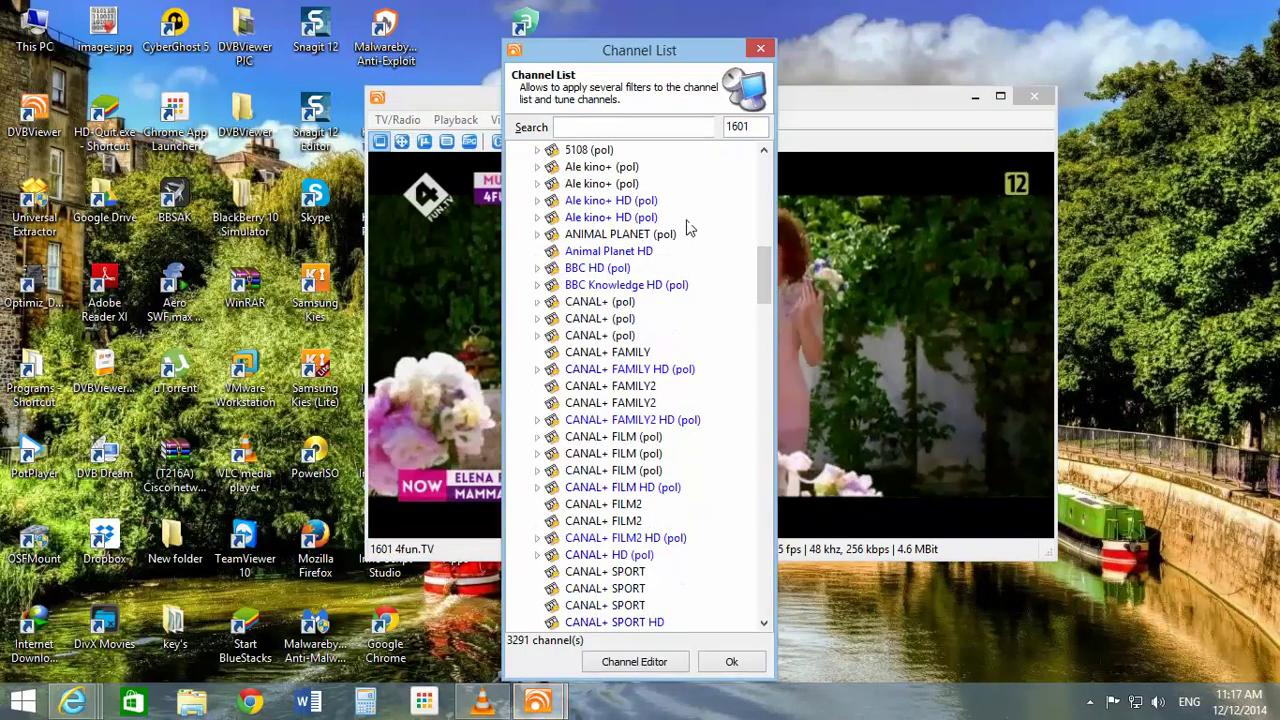
scroll(660, 260, up, 3)
click(611, 127)
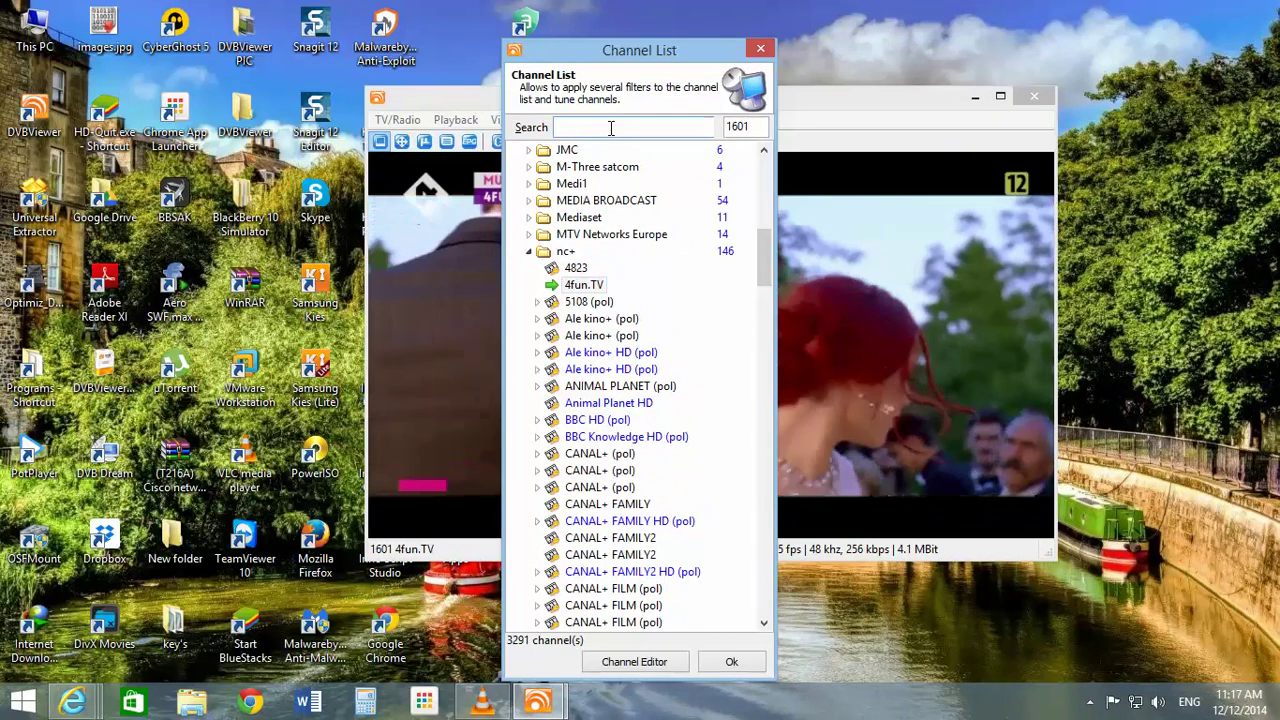
text(srs)
key(BackSpace)
key(BackSpace)
key(BackSpace)
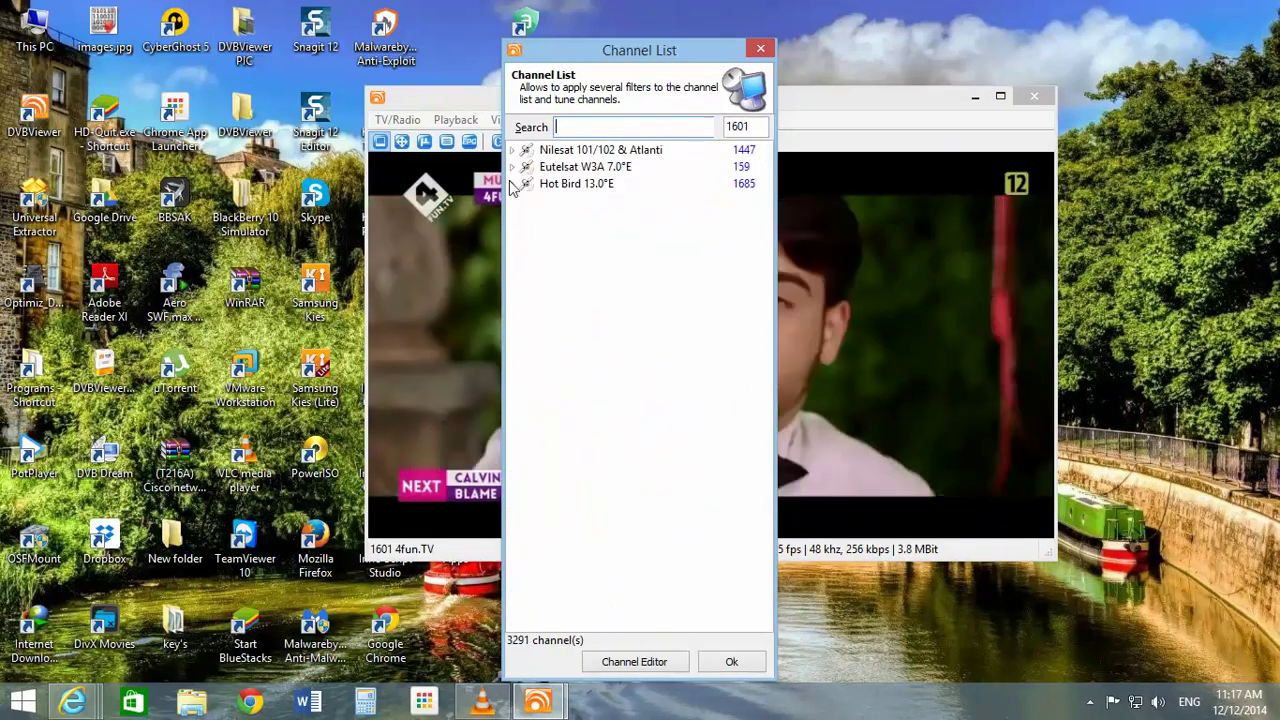
Tune to SRF zwei HD (deu) in the Schweizer Radio und Ferns video group of Hot Bird 13.0°E and close the channel list.
click(512, 184)
click(521, 199)
scroll(634, 263, down, 2)
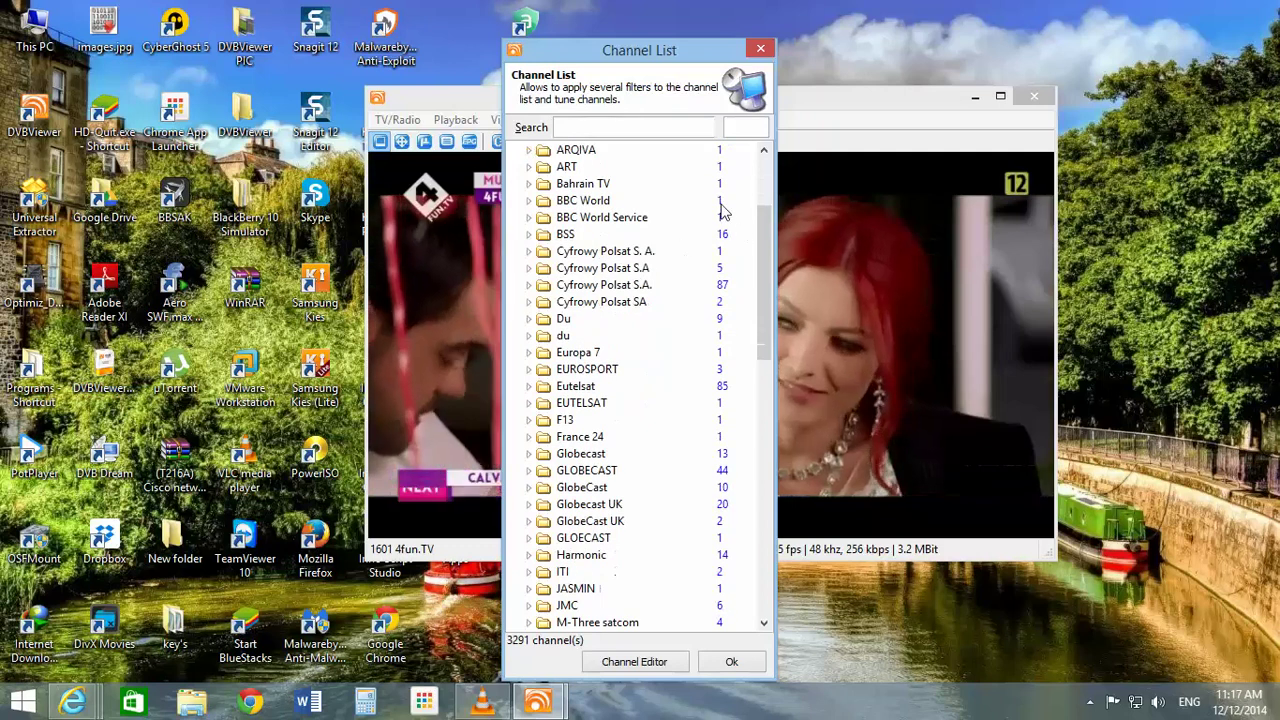
scroll(700, 230, down, 11)
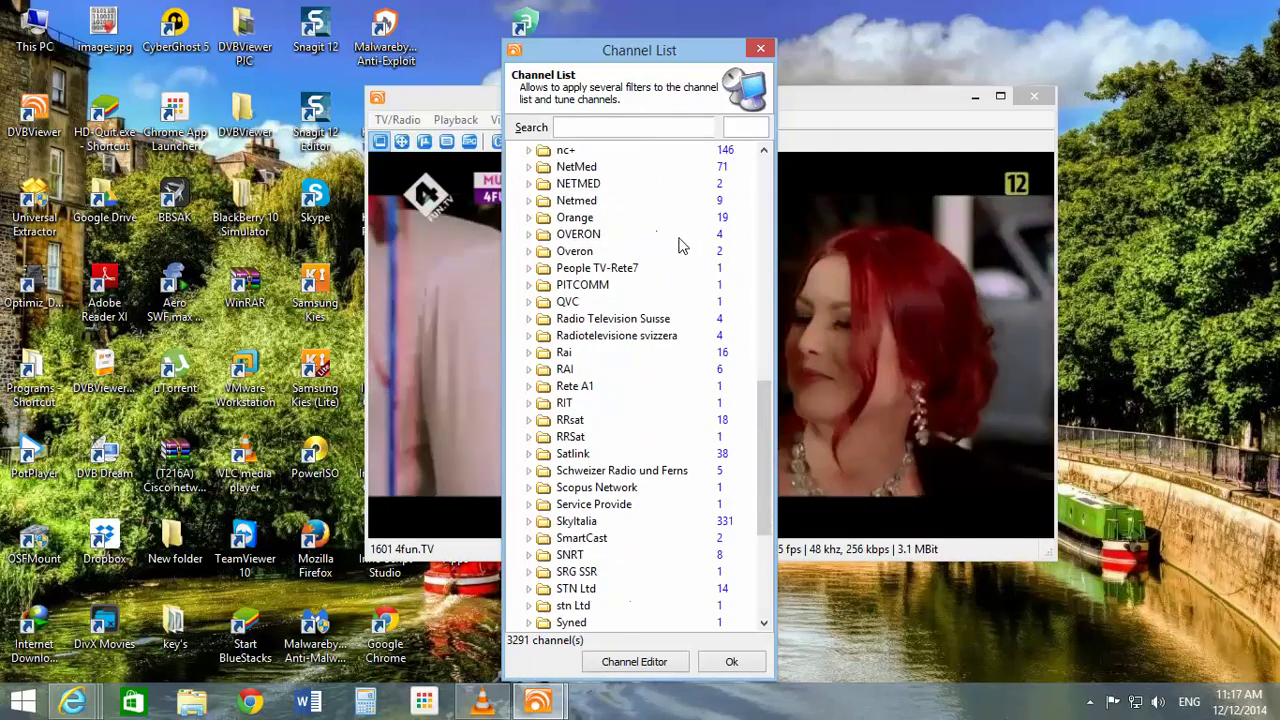
scroll(675, 255, down, 2)
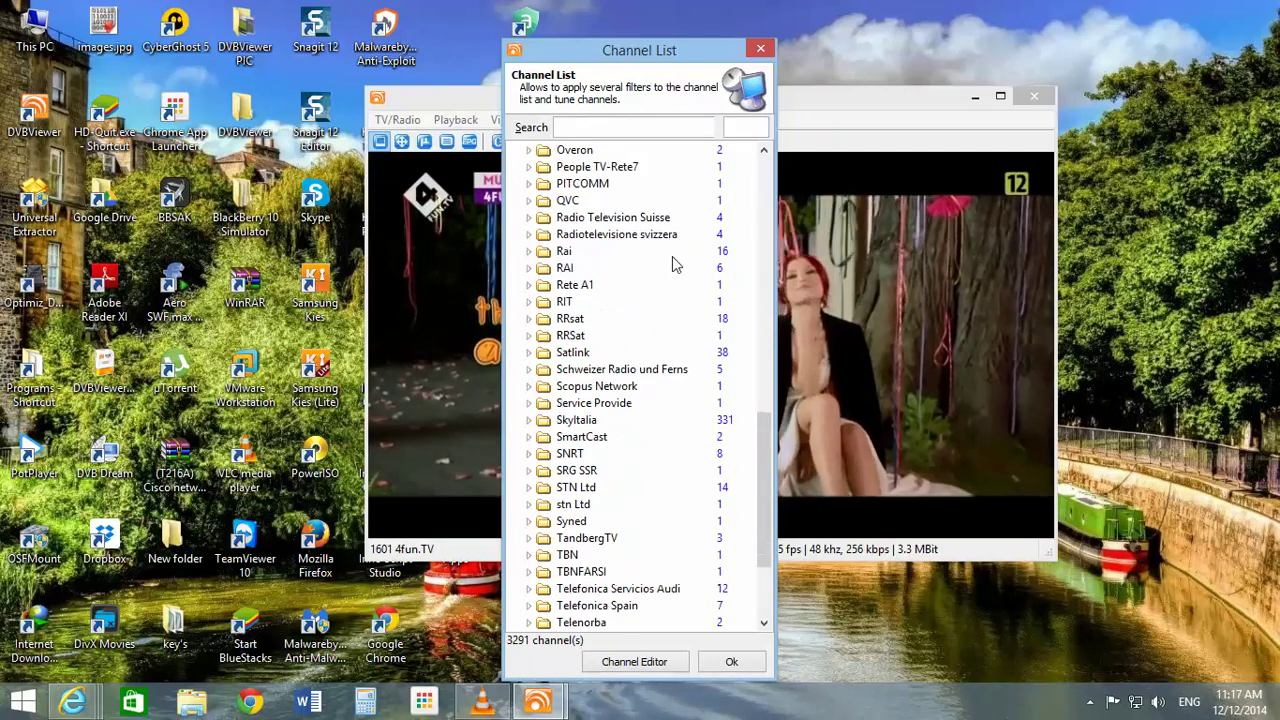
click(528, 369)
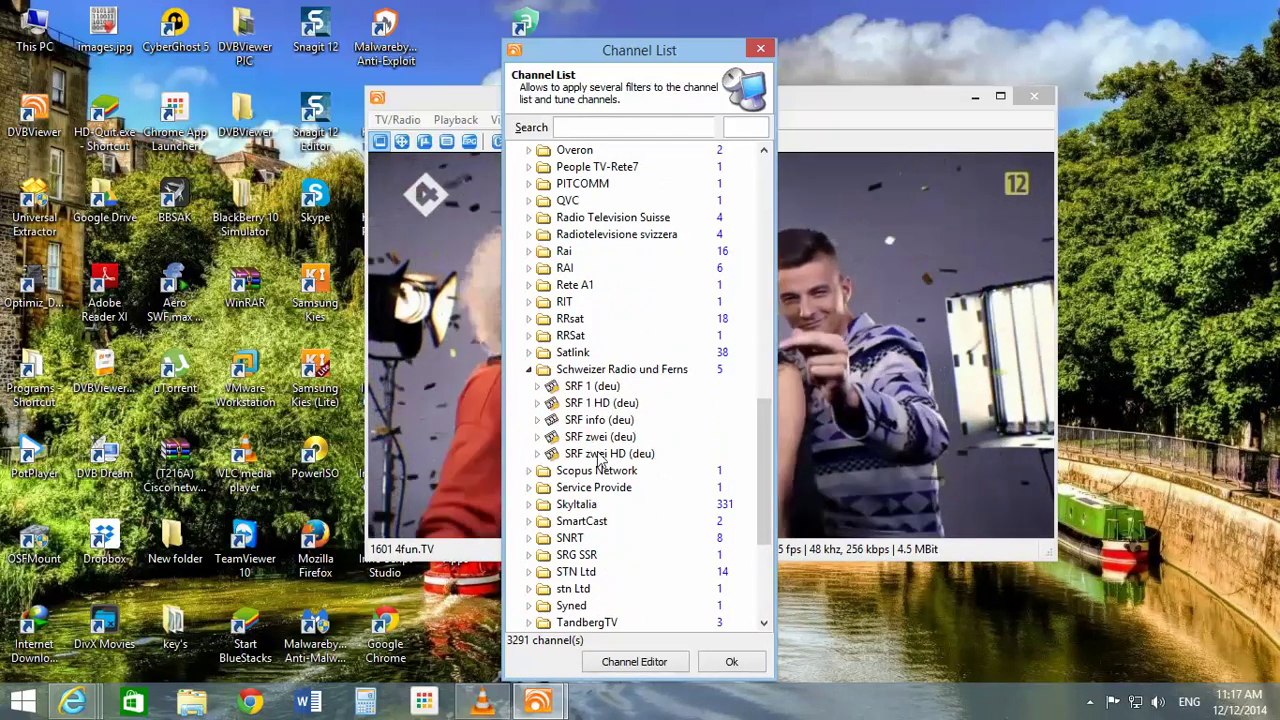
click(750, 661)
Activate the NWemu plugin and open its monitor for the tuned SRF zwei HD channel.
click(597, 120)
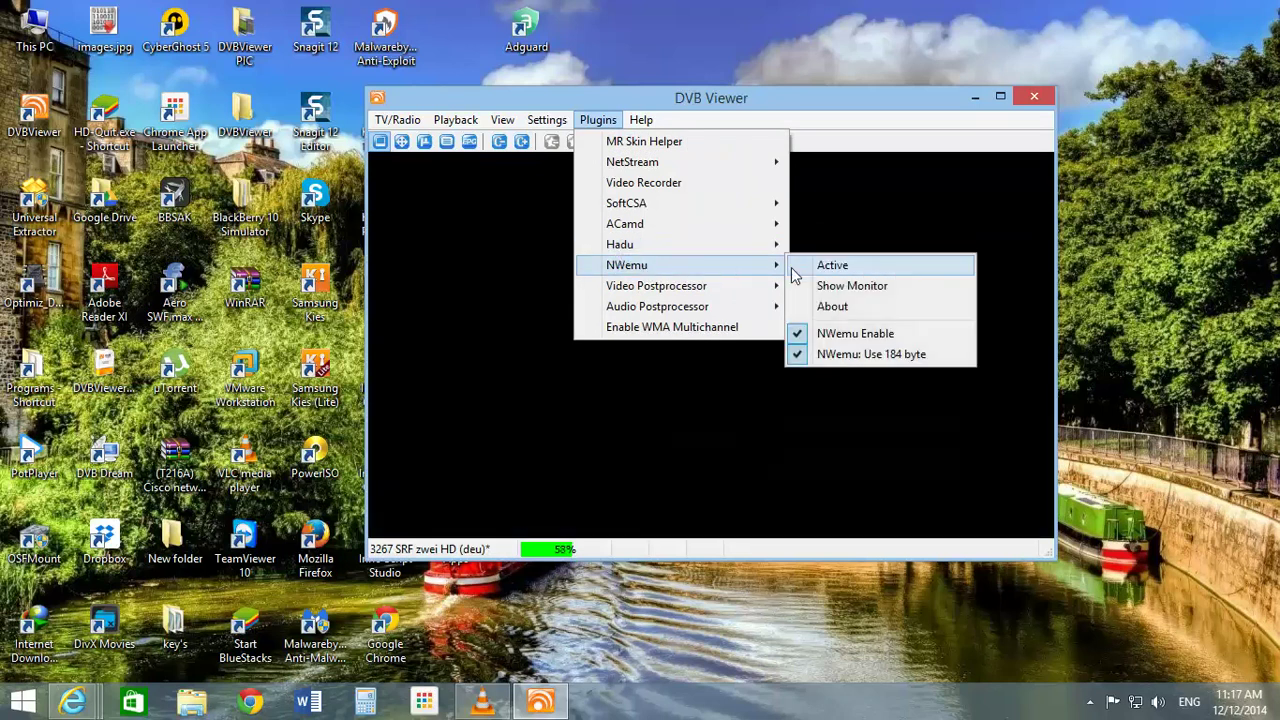
click(805, 283)
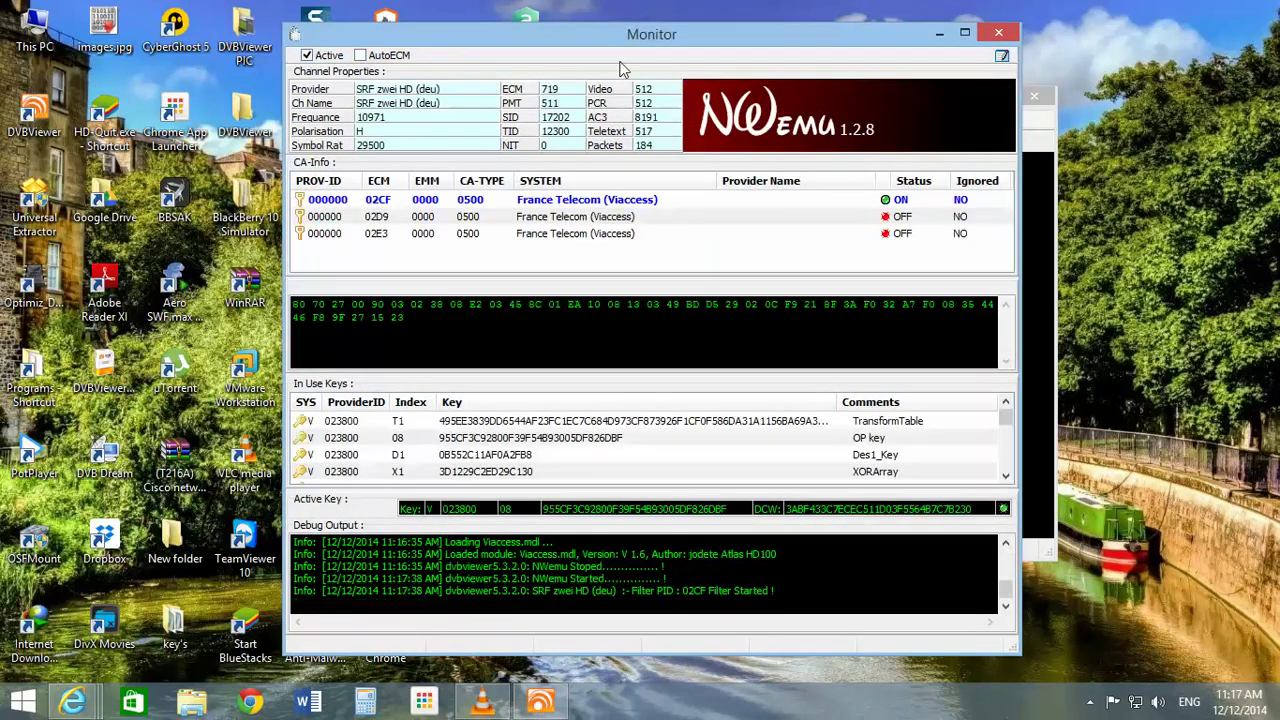
Close the NWemu monitor and return to the DVBViewer window playing SRF zwei HD.
click(985, 34)
mouse_move(635, 249)
mouse_down()
mouse_move(677, 251)
mouse_move(623, 240)
mouse_up()
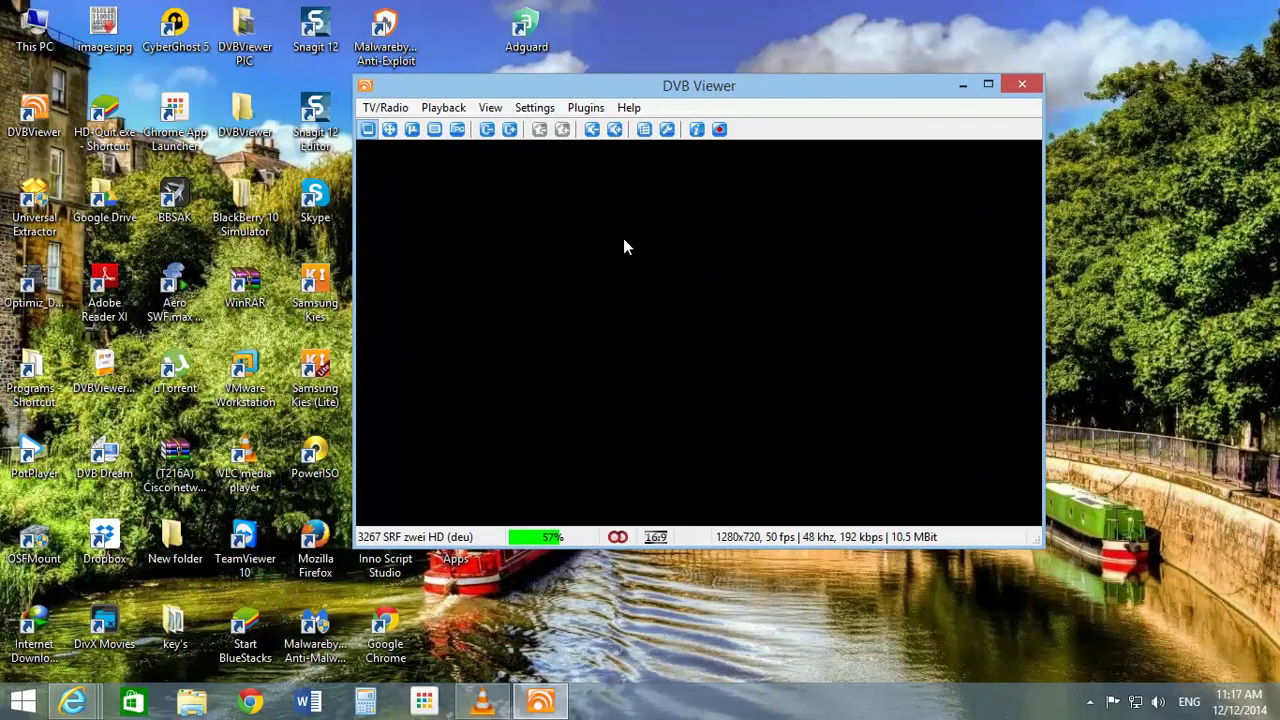
right_click(1061, 212)
click(1112, 263)
View the SRF zwei HD picture in full screen and return to the windowed view.
click(585, 107)
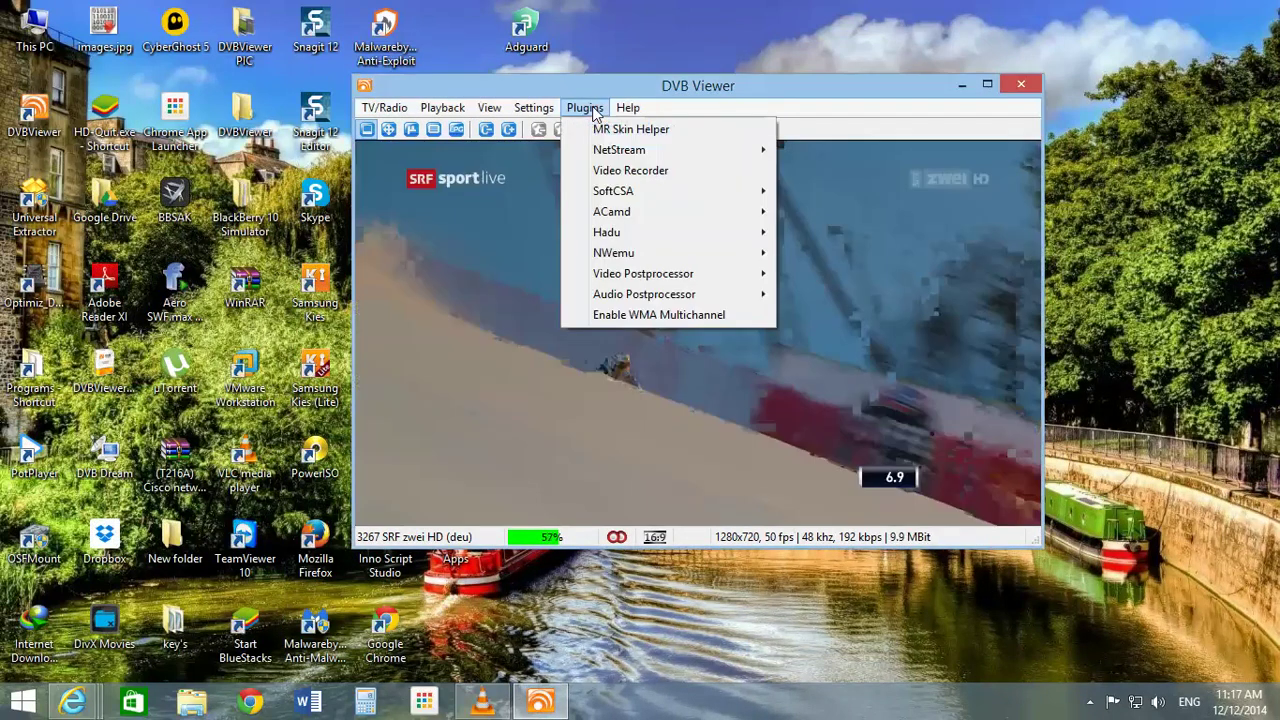
click(491, 213)
double_click(491, 213)
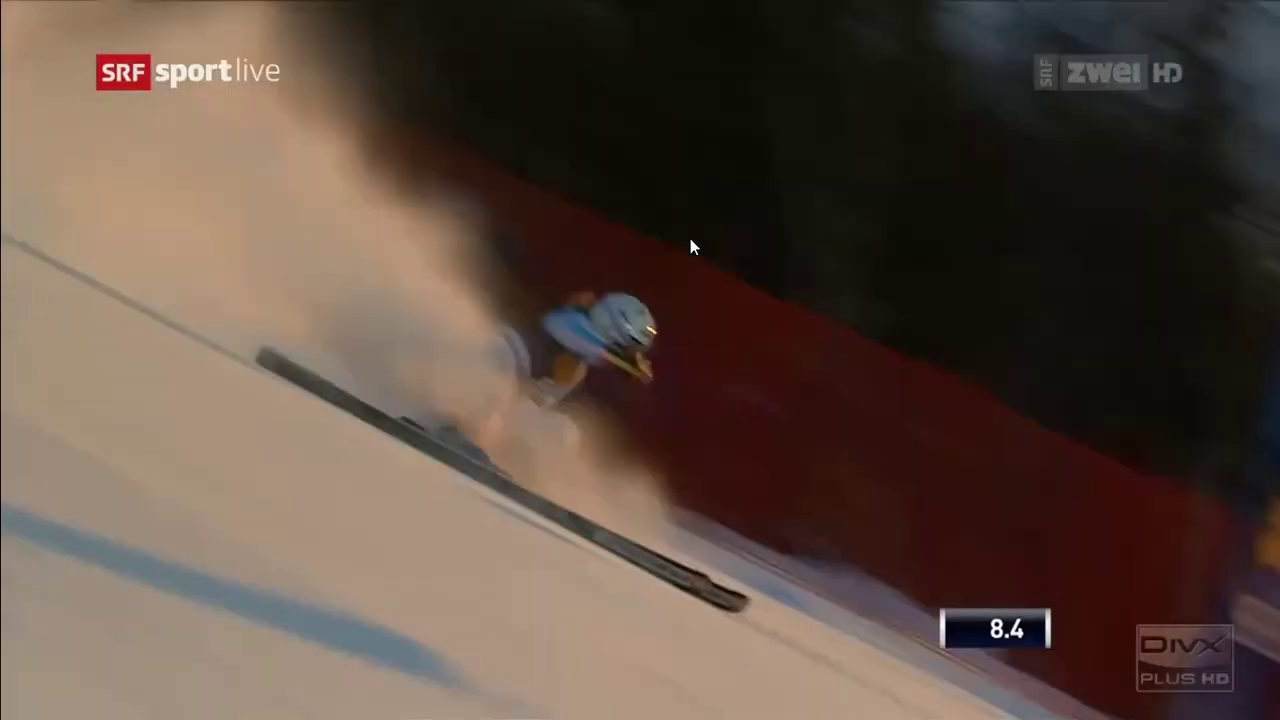
double_click(690, 240)
Reopen the channel list, look through the provider groups of Hot Bird 13.0°E and close the list.
click(388, 108)
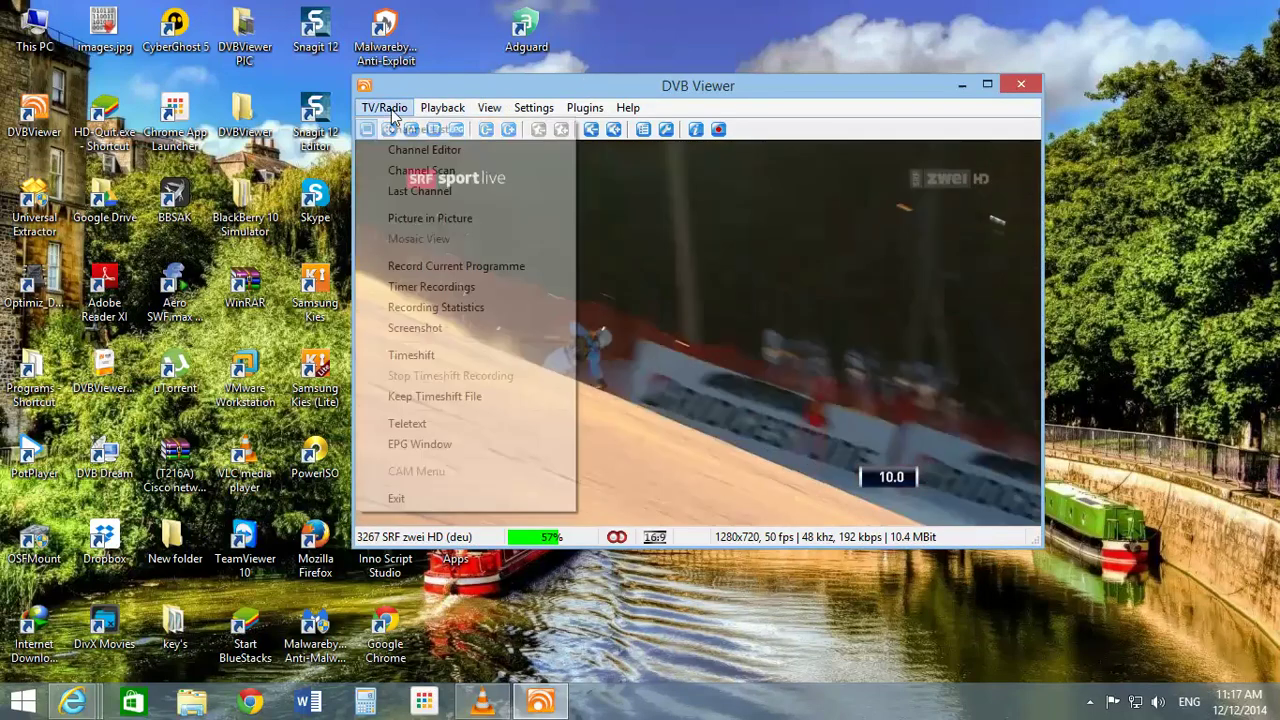
click(410, 128)
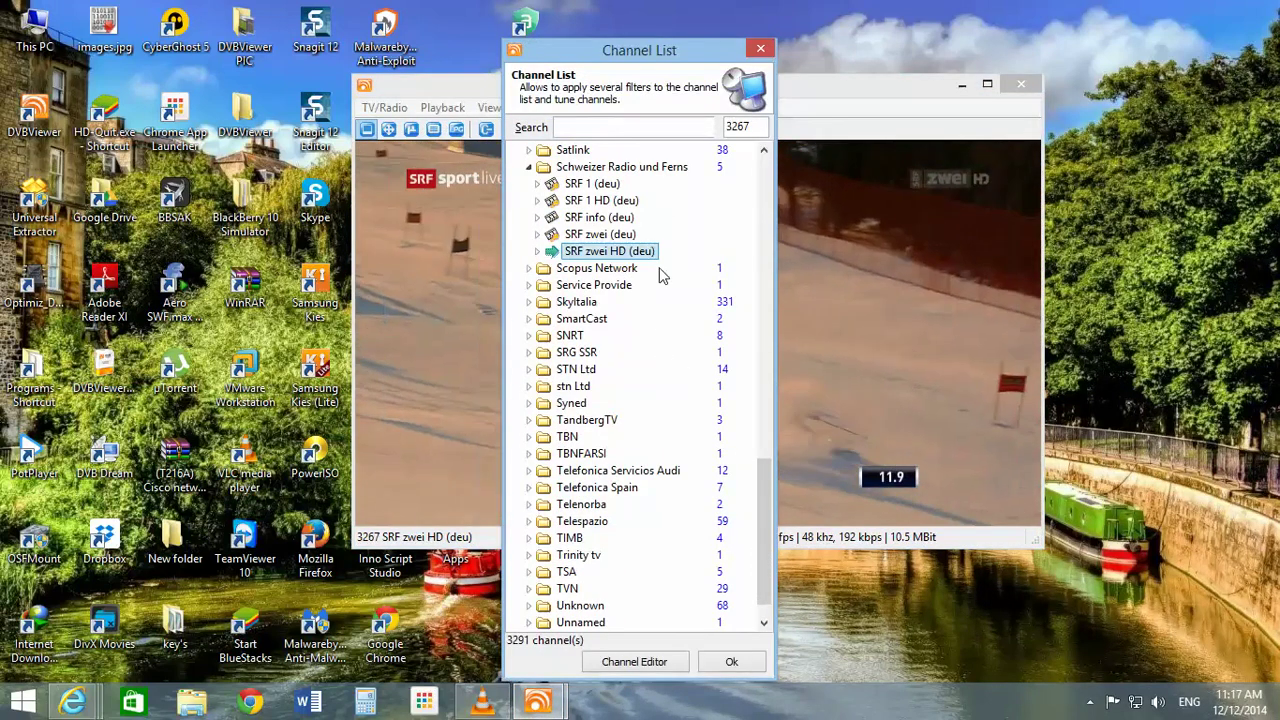
scroll(660, 350, up, 9)
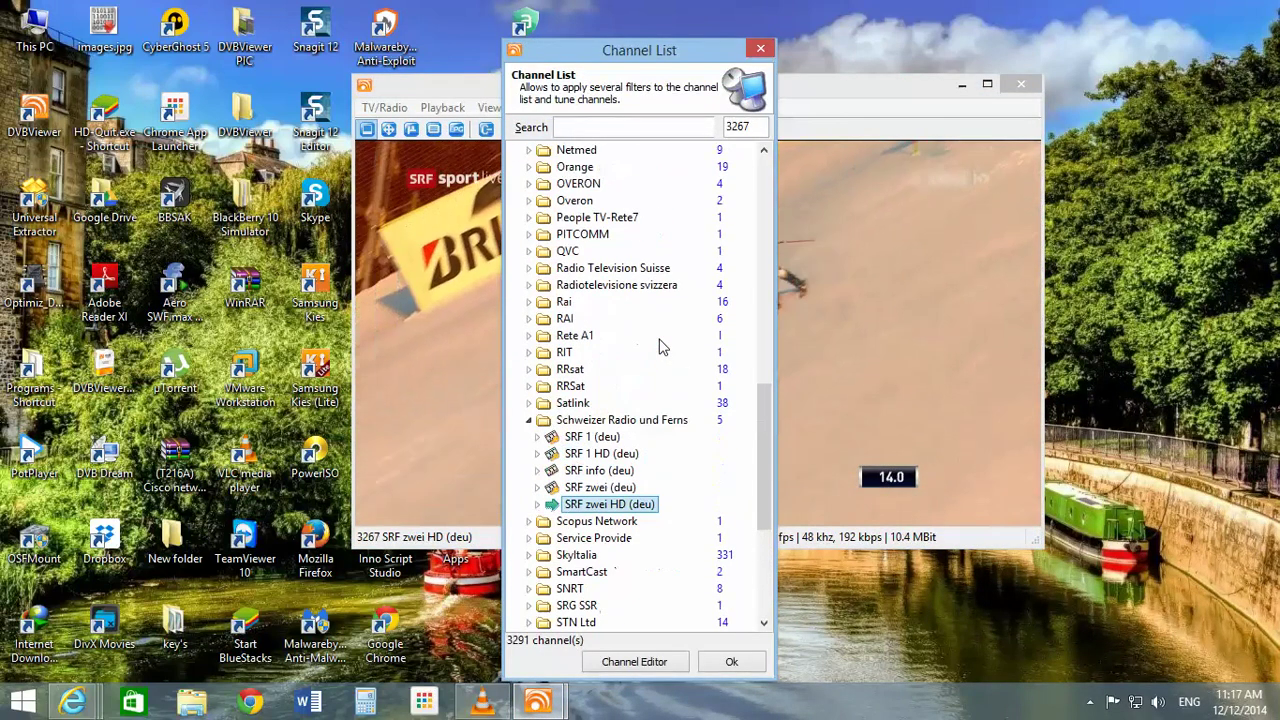
scroll(658, 345, up, 11)
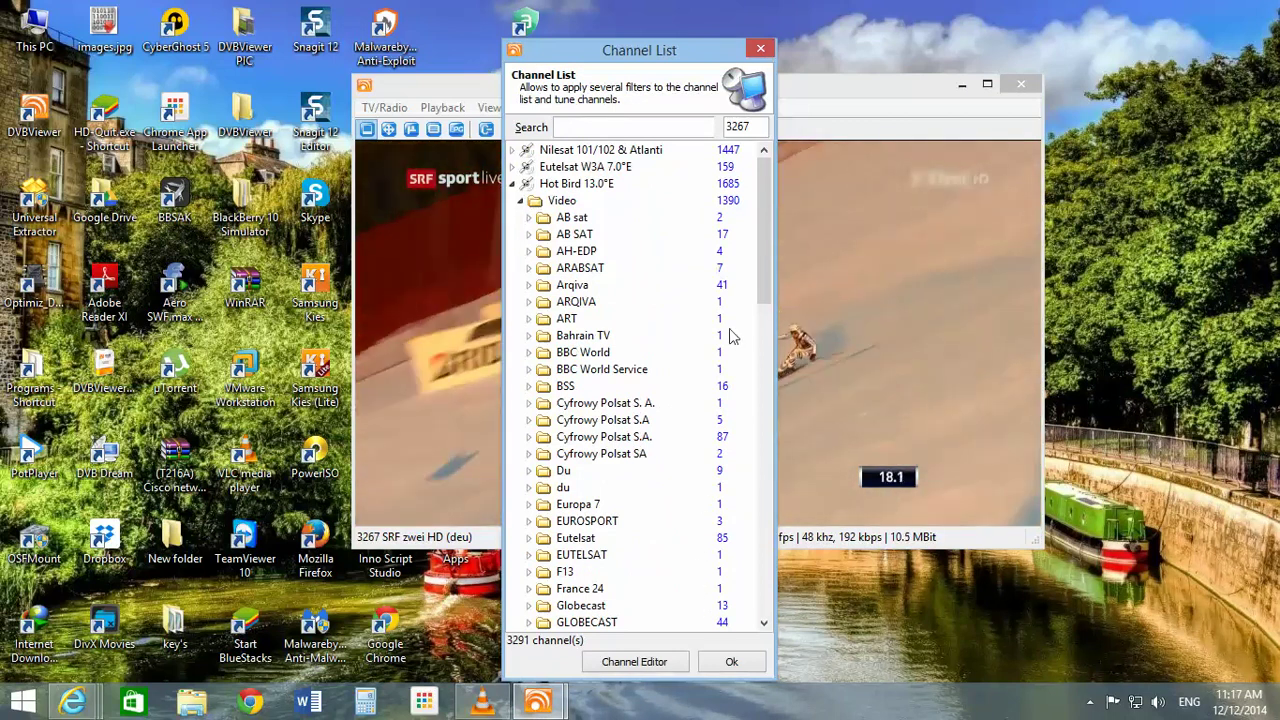
scroll(700, 330, down, 2)
scroll(700, 330, down, 1)
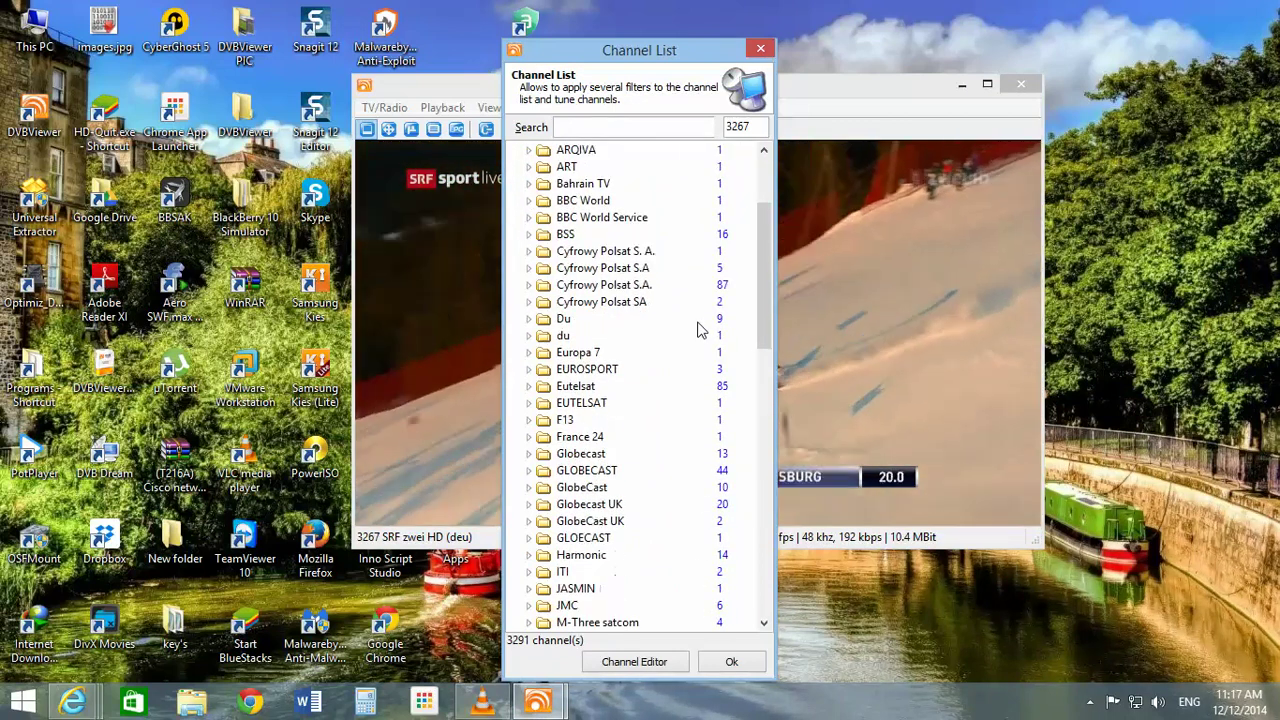
scroll(700, 330, down, 2)
scroll(700, 330, down, 6)
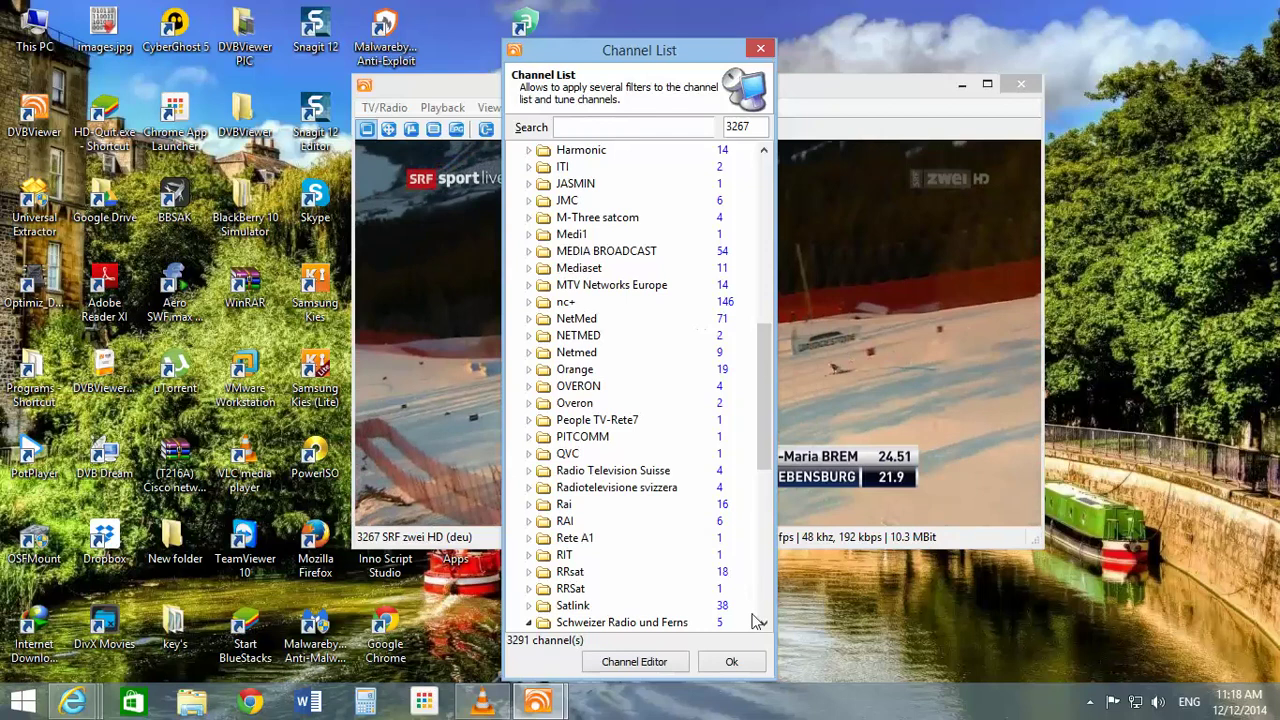
click(733, 662)
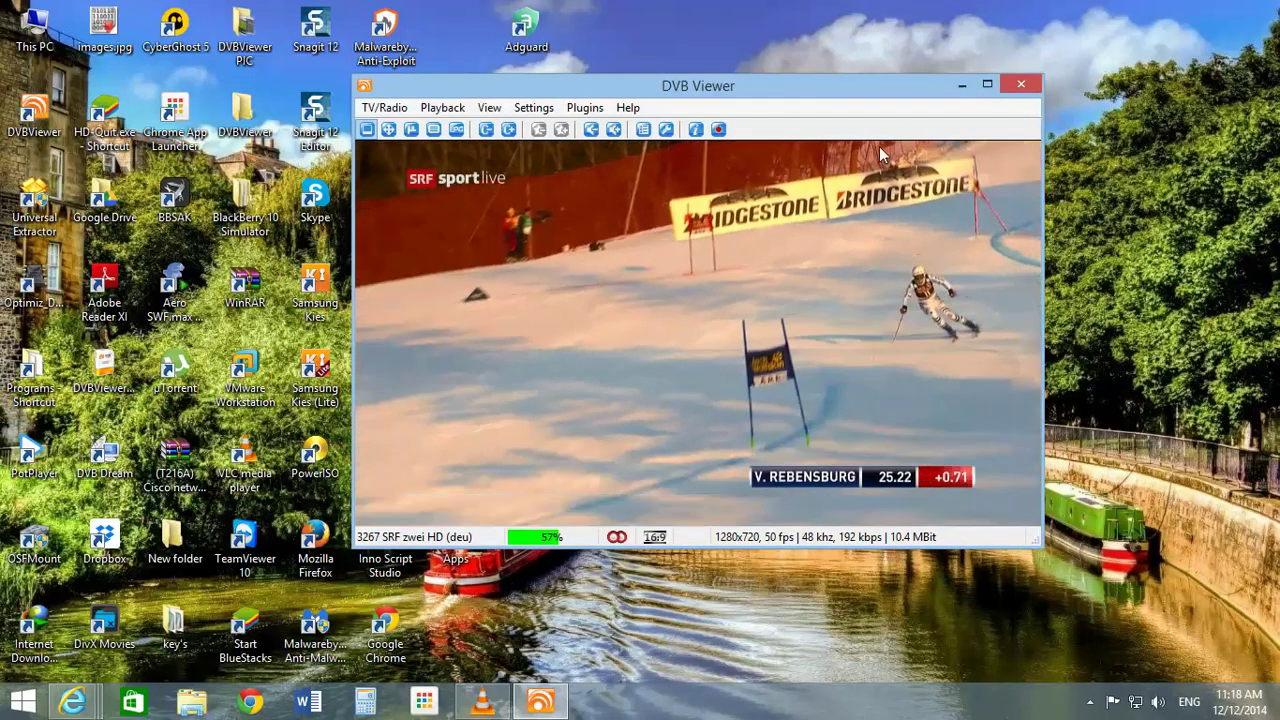
Activate the NetStream plugin with the Multicast streaming type and a multicast buffer count of 5, and confirm the settings.
click(585, 107)
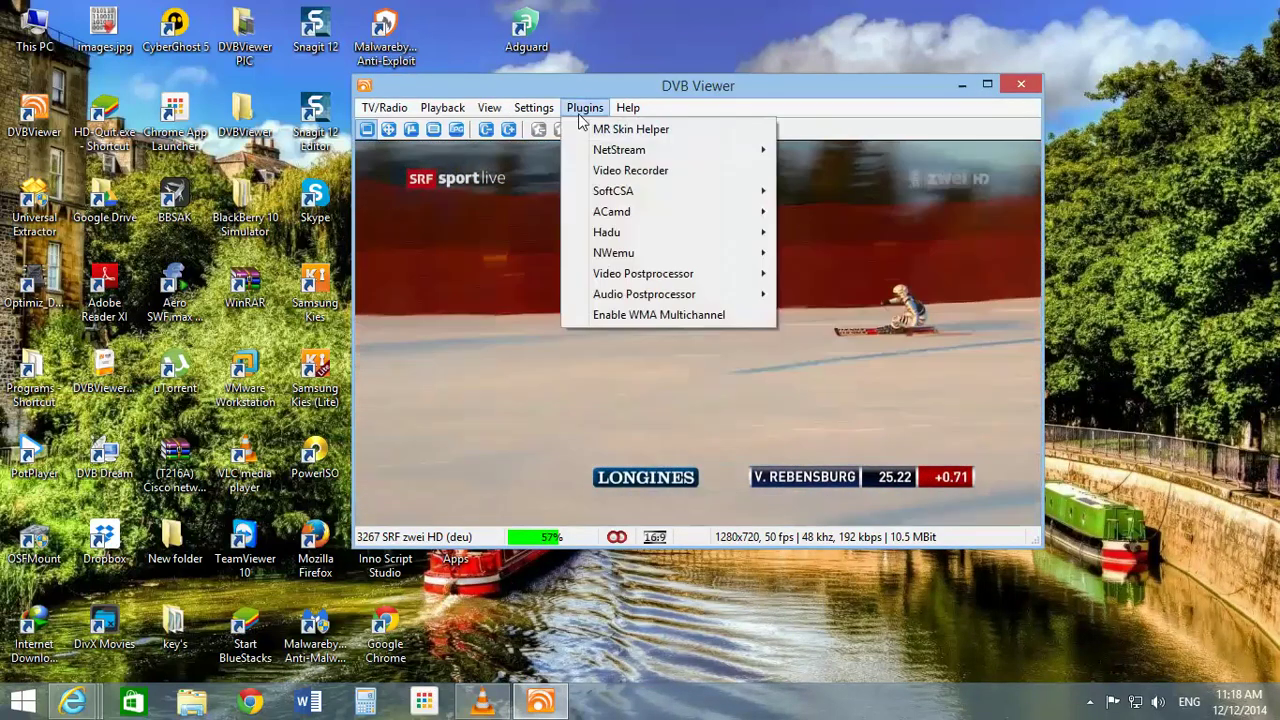
click(679, 393)
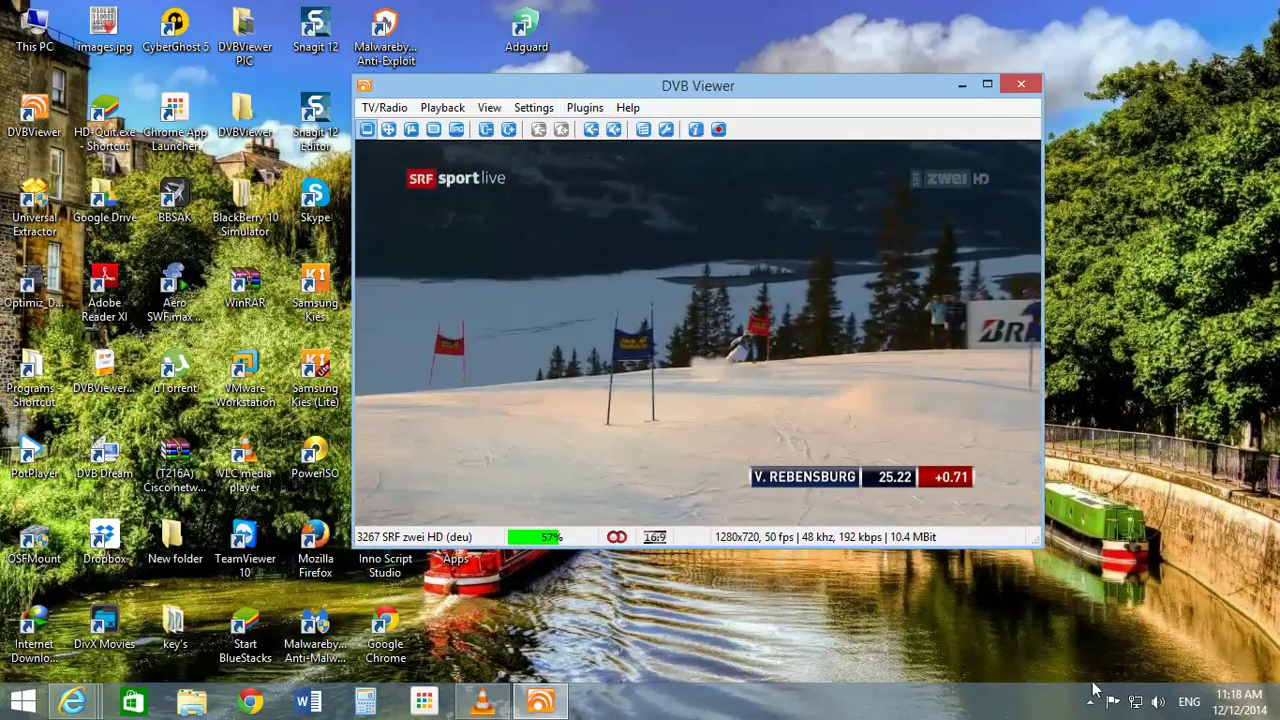
click(577, 110)
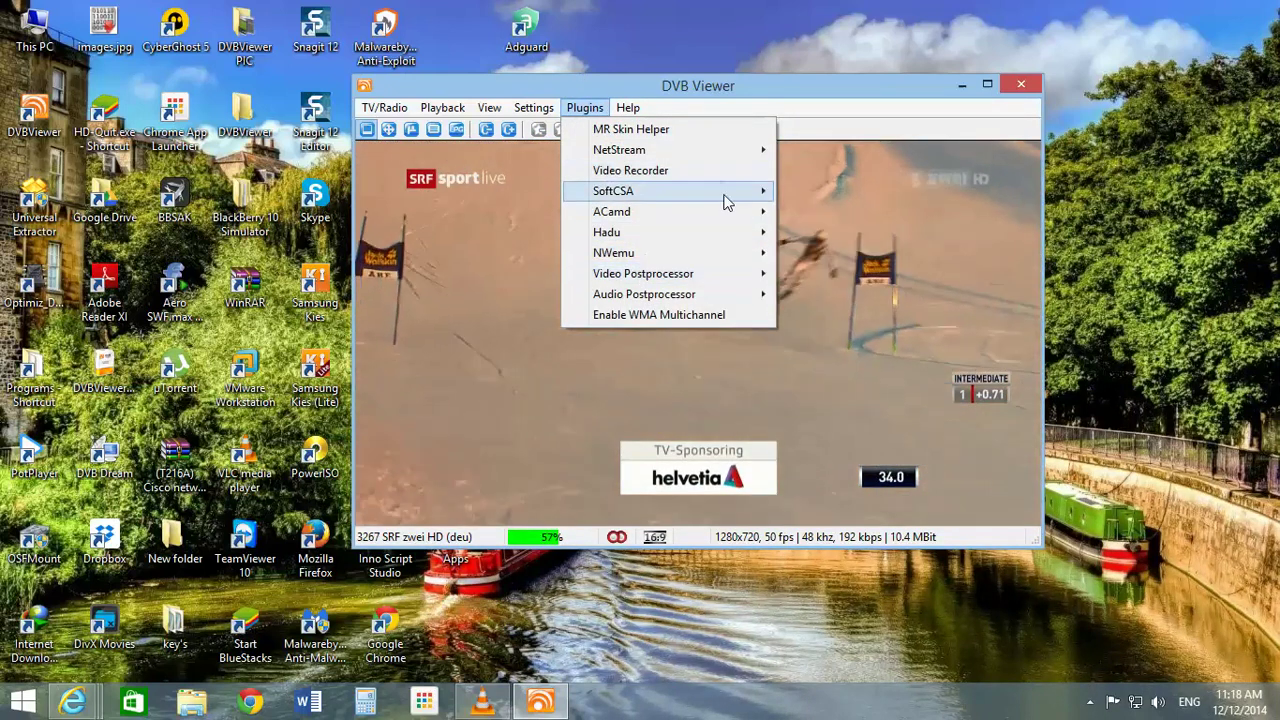
mouse_move(686, 150)
click(829, 171)
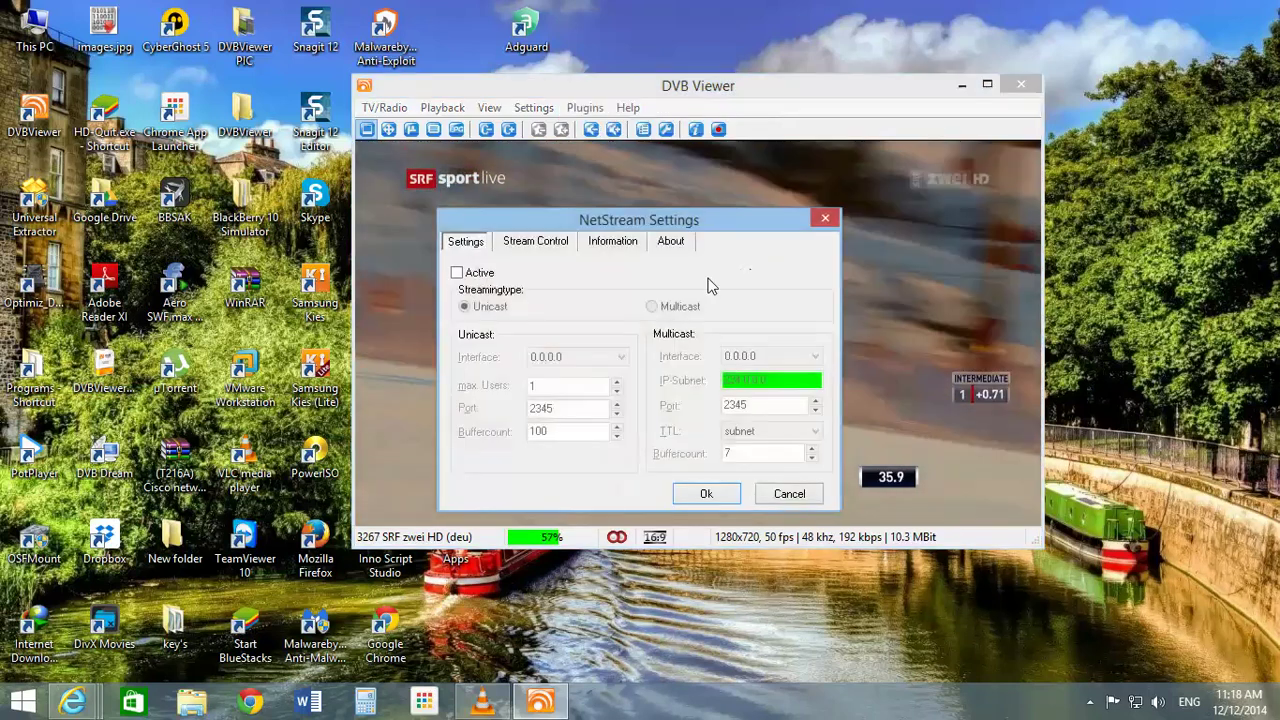
click(479, 275)
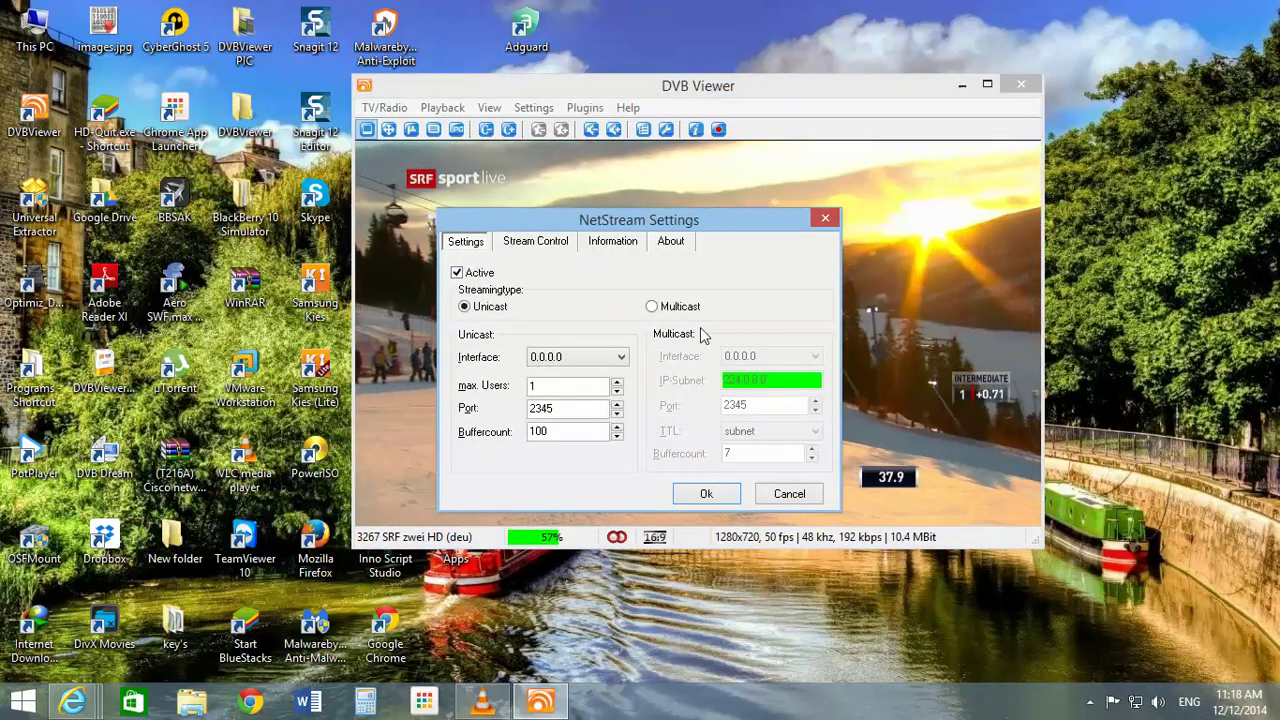
click(680, 309)
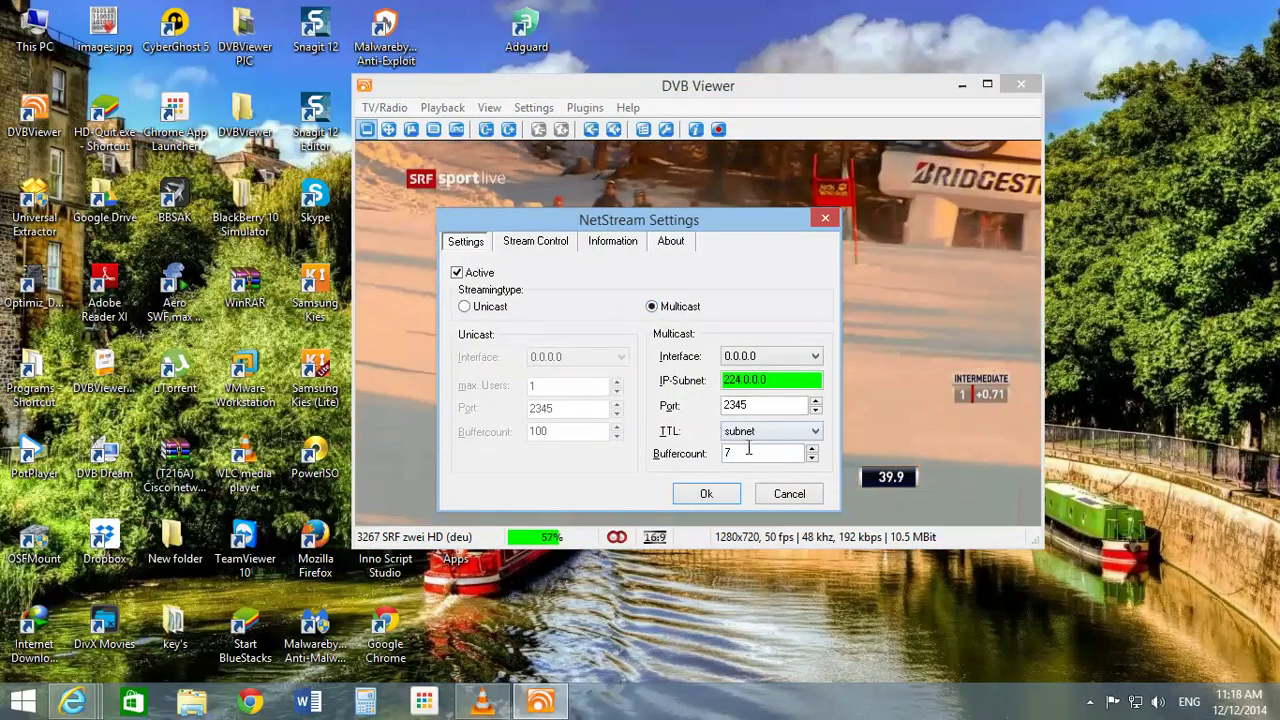
double_click(727, 454)
text(5)
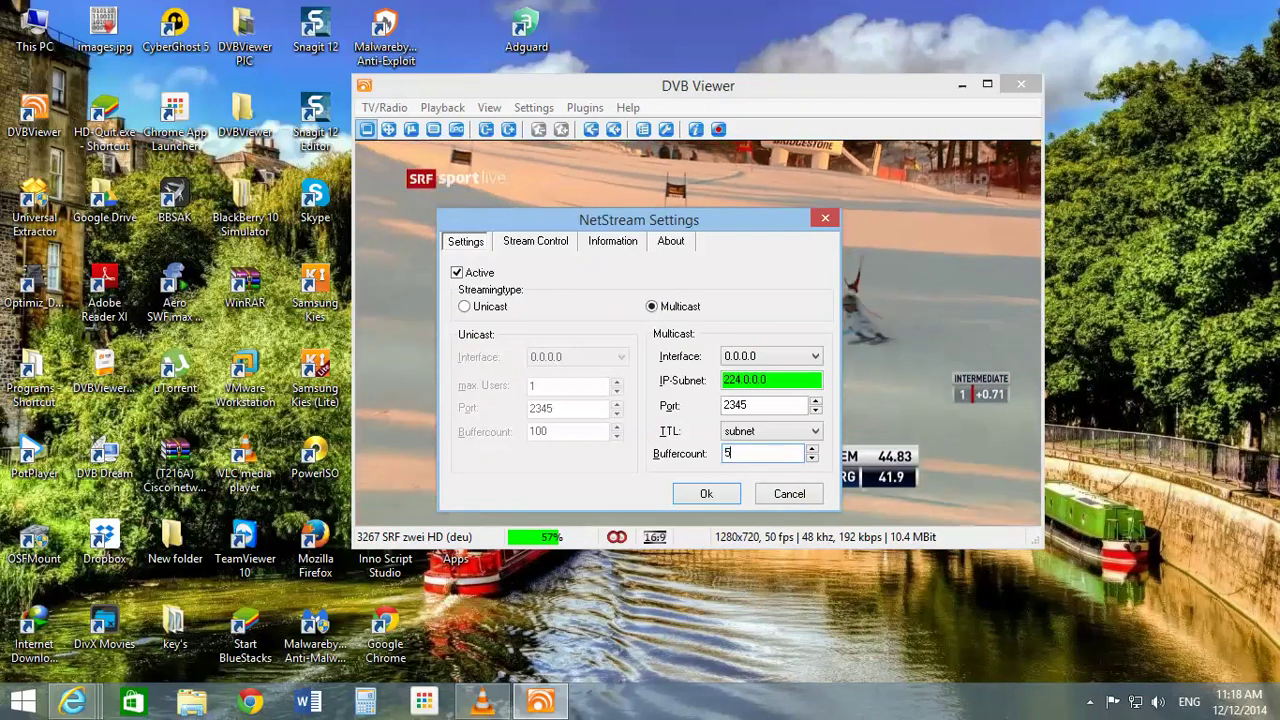
click(703, 494)
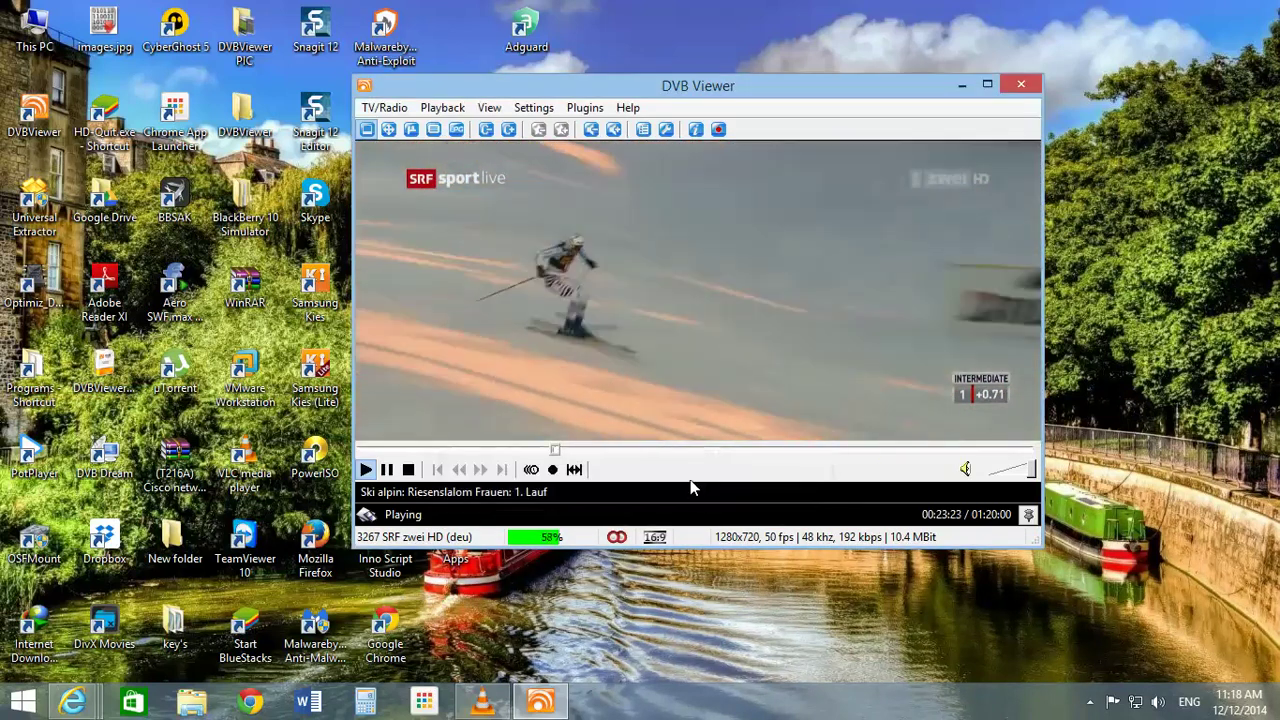
click(482, 702)
click(226, 117)
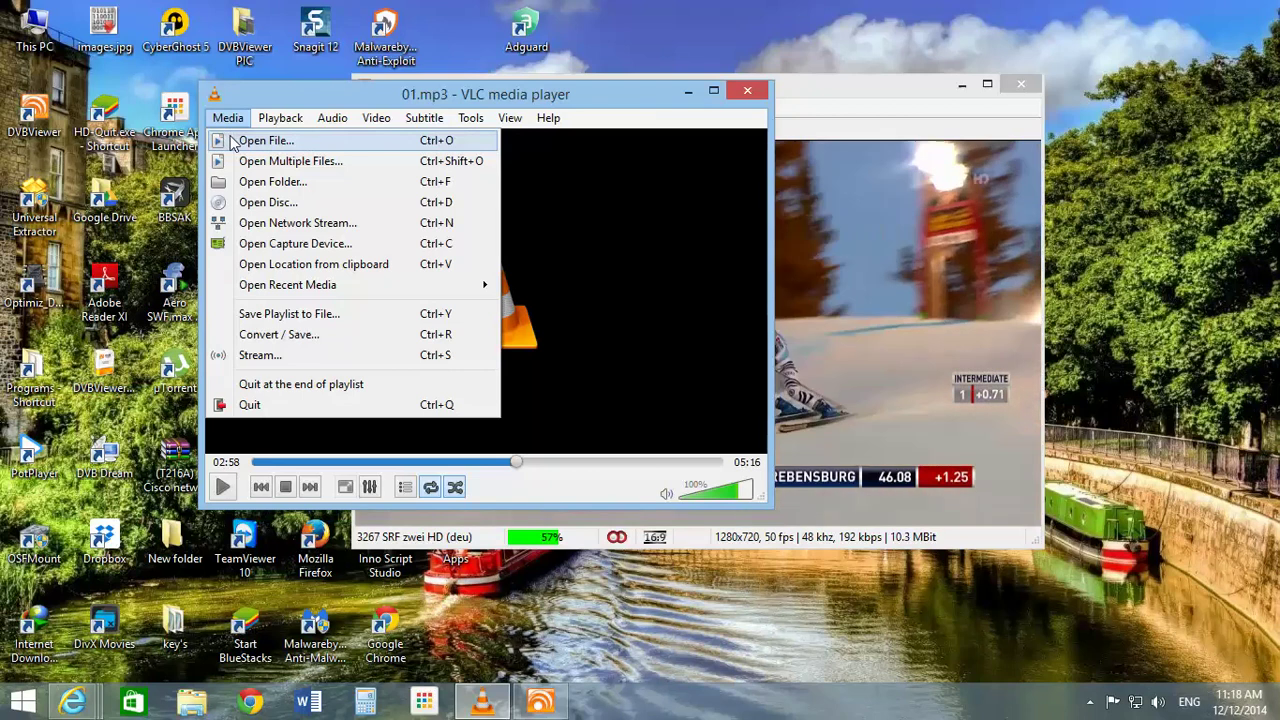
click(270, 226)
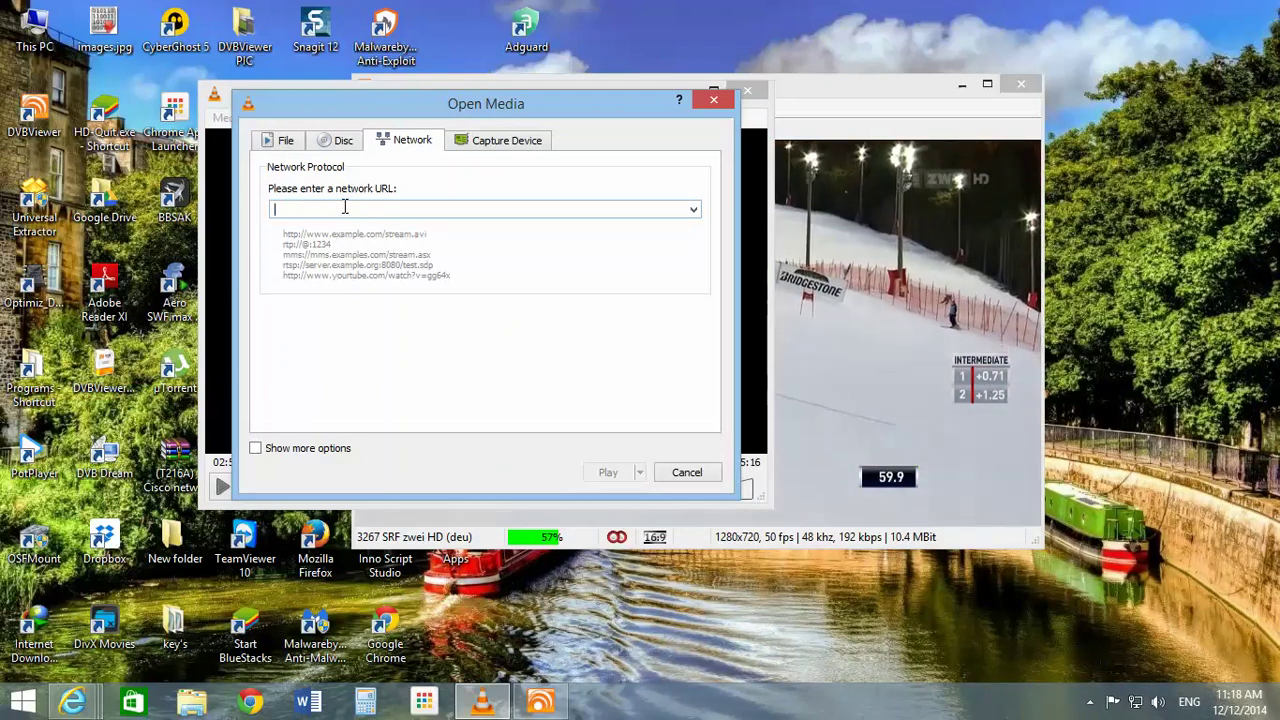
text(udp)
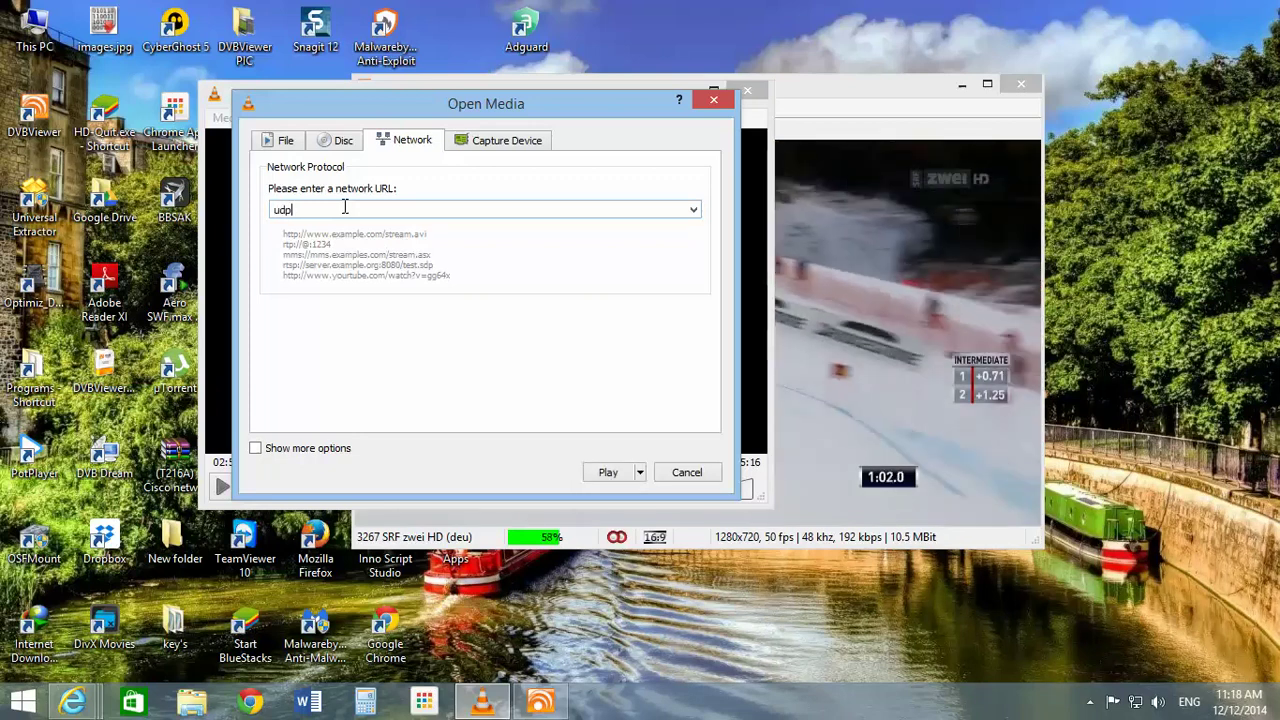
text(://)
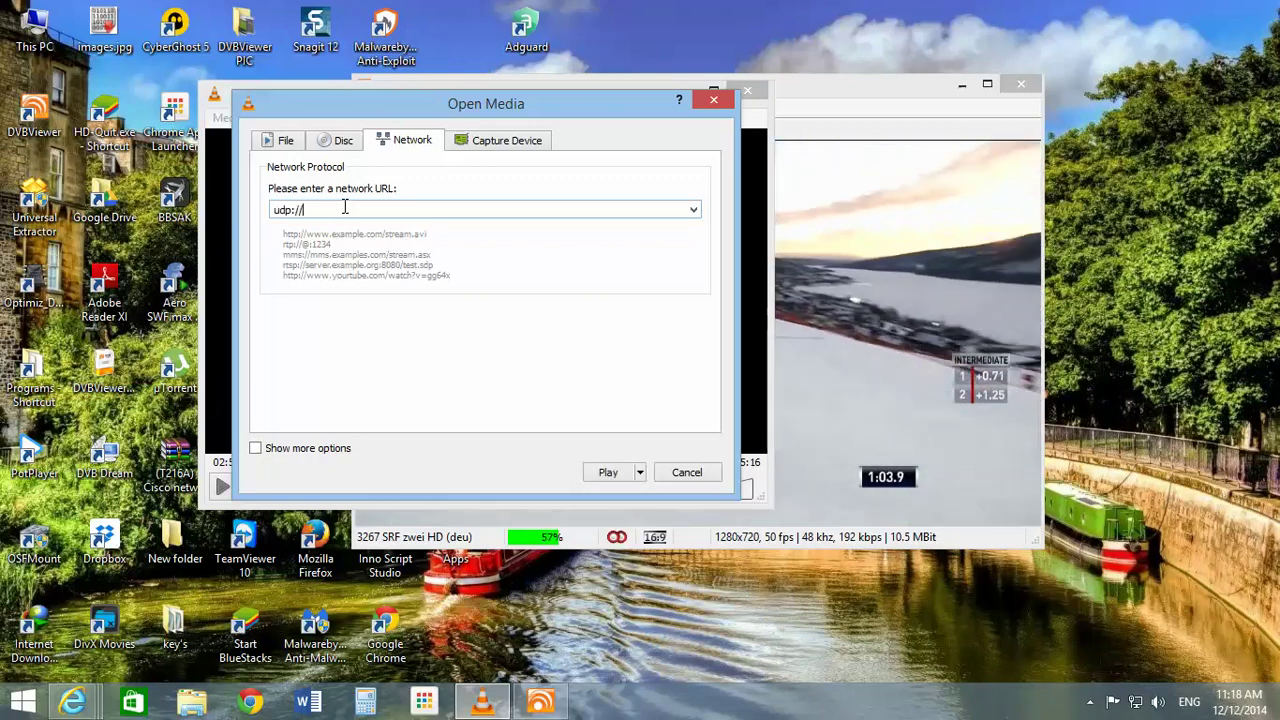
text(@224.0.0.0)
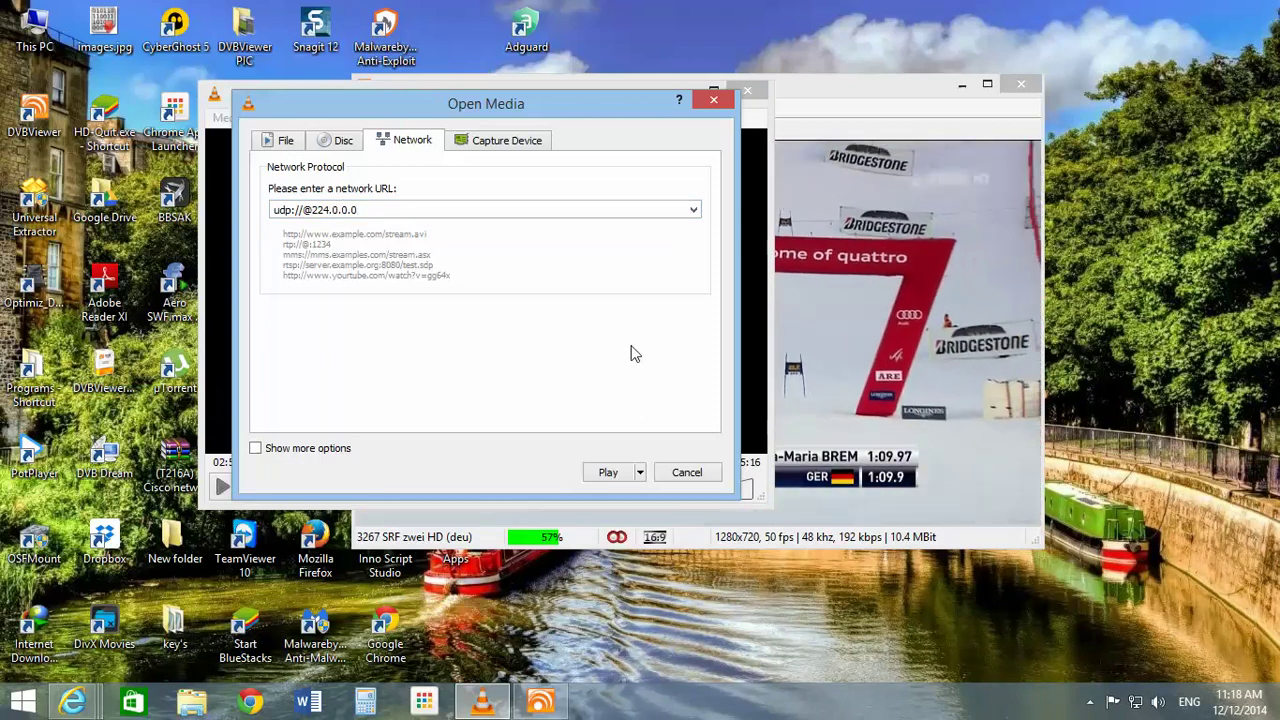
text(:)
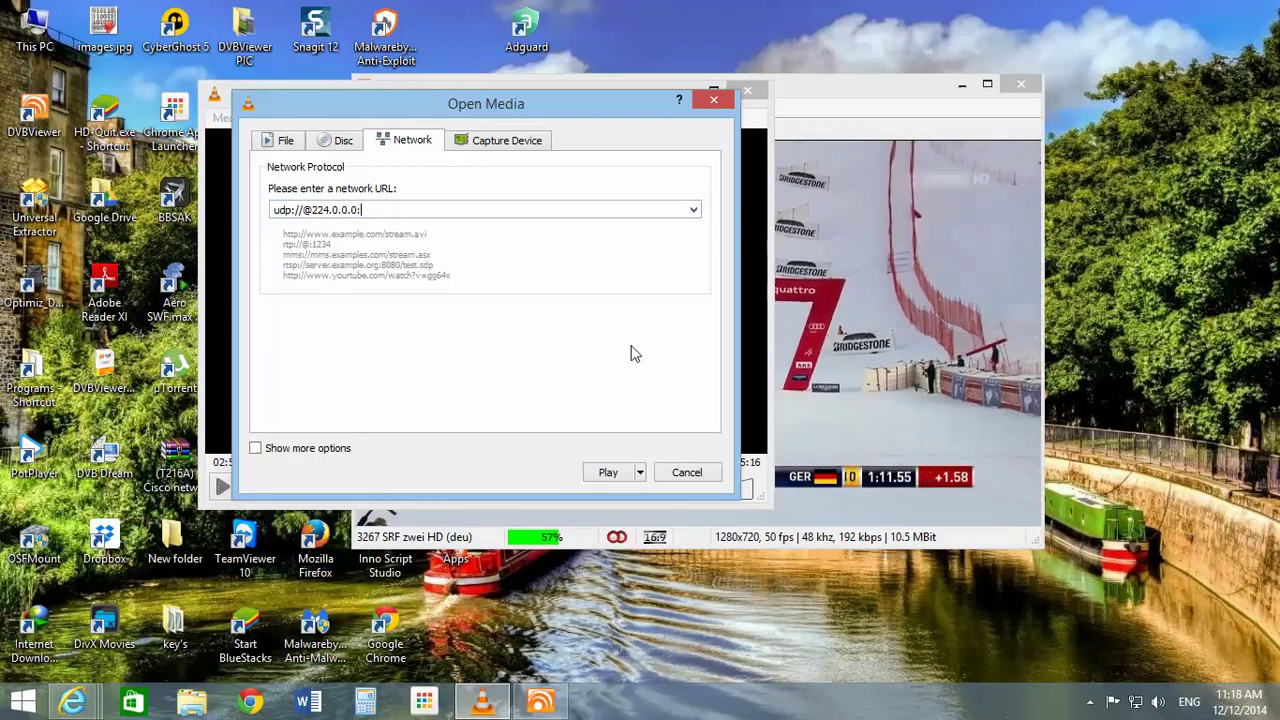
text(2345)
key(Return)
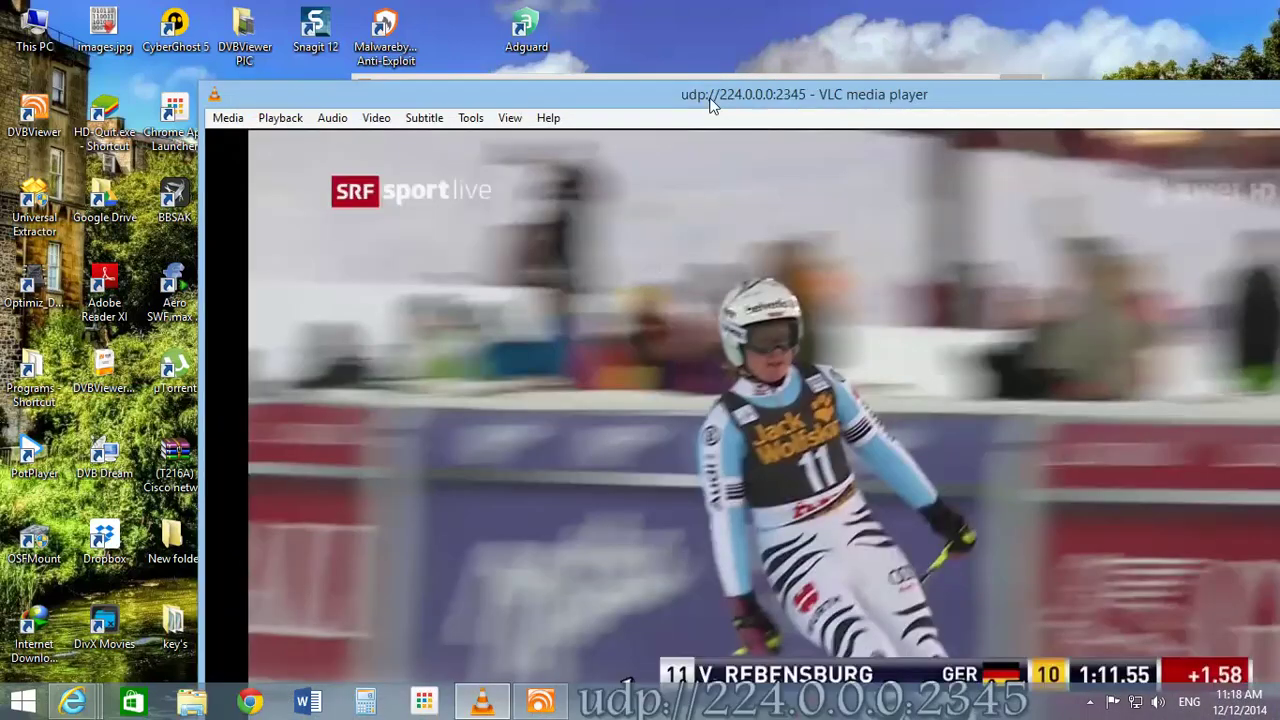
Reposition the VLC window, view the stream in full screen and back in the window, and close VLC media player.
drag(712, 104, 530, 45)
double_click(530, 45)
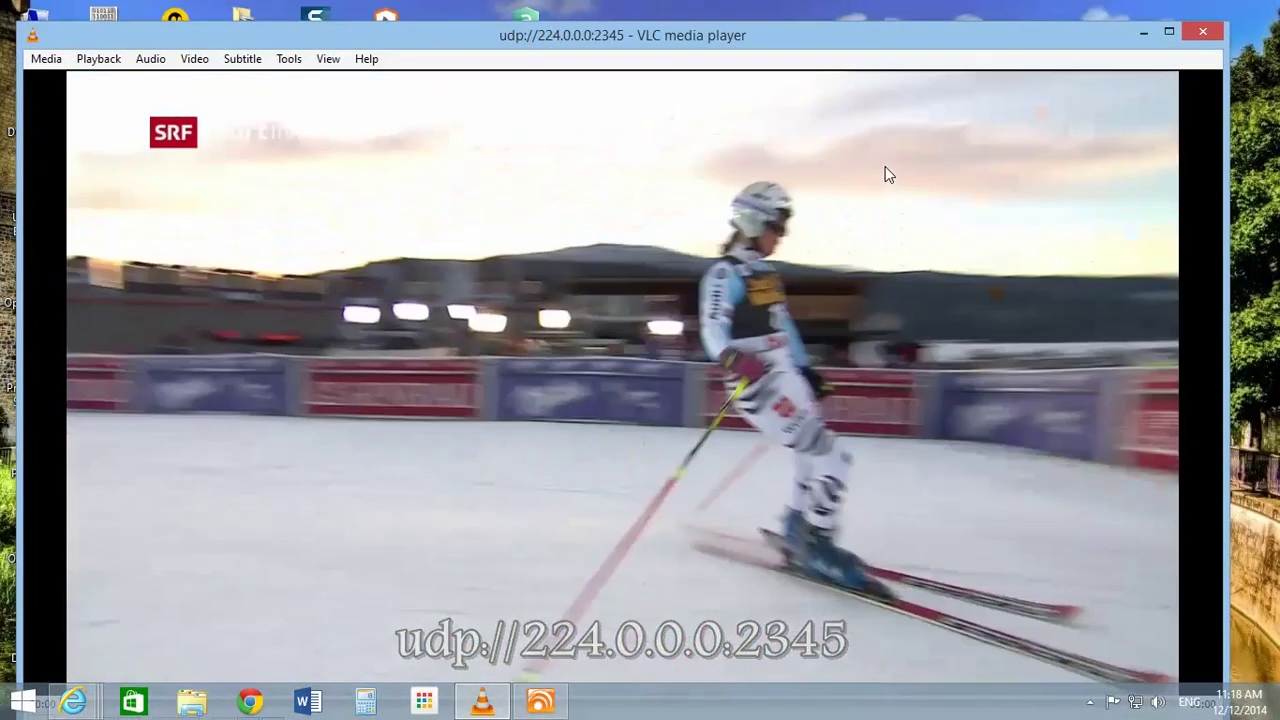
double_click(889, 174)
double_click(885, 166)
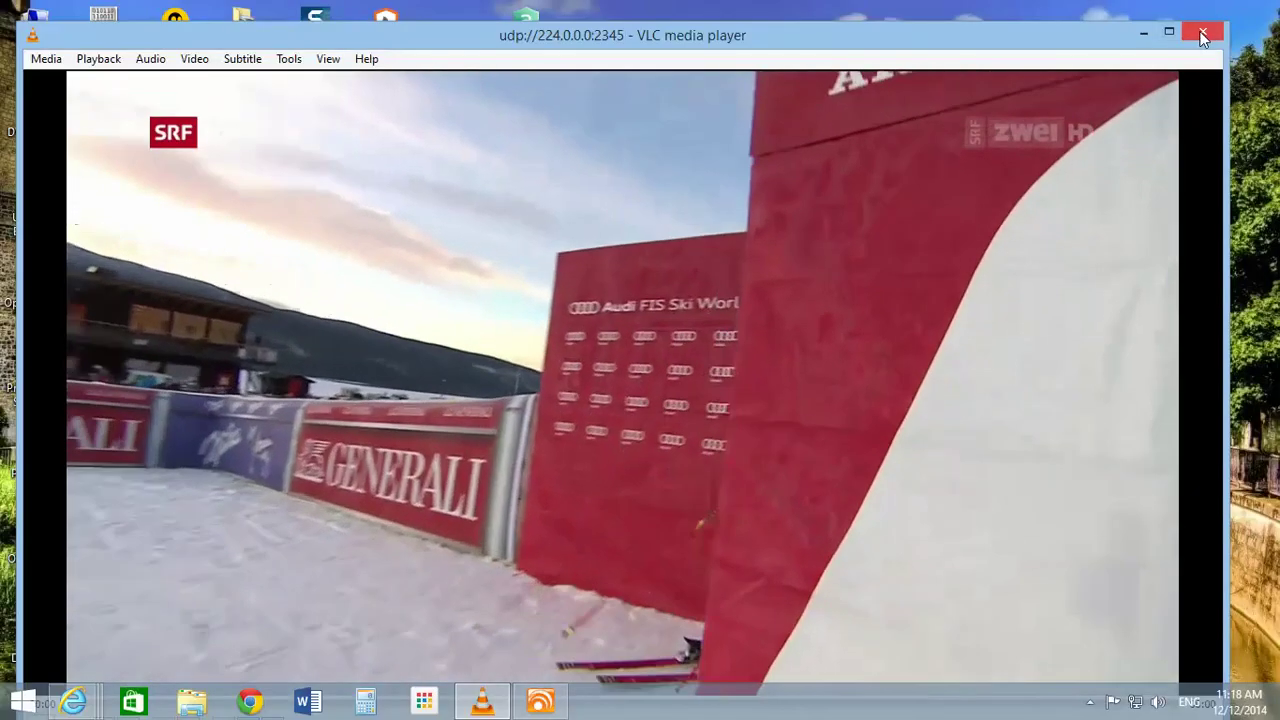
click(1193, 36)
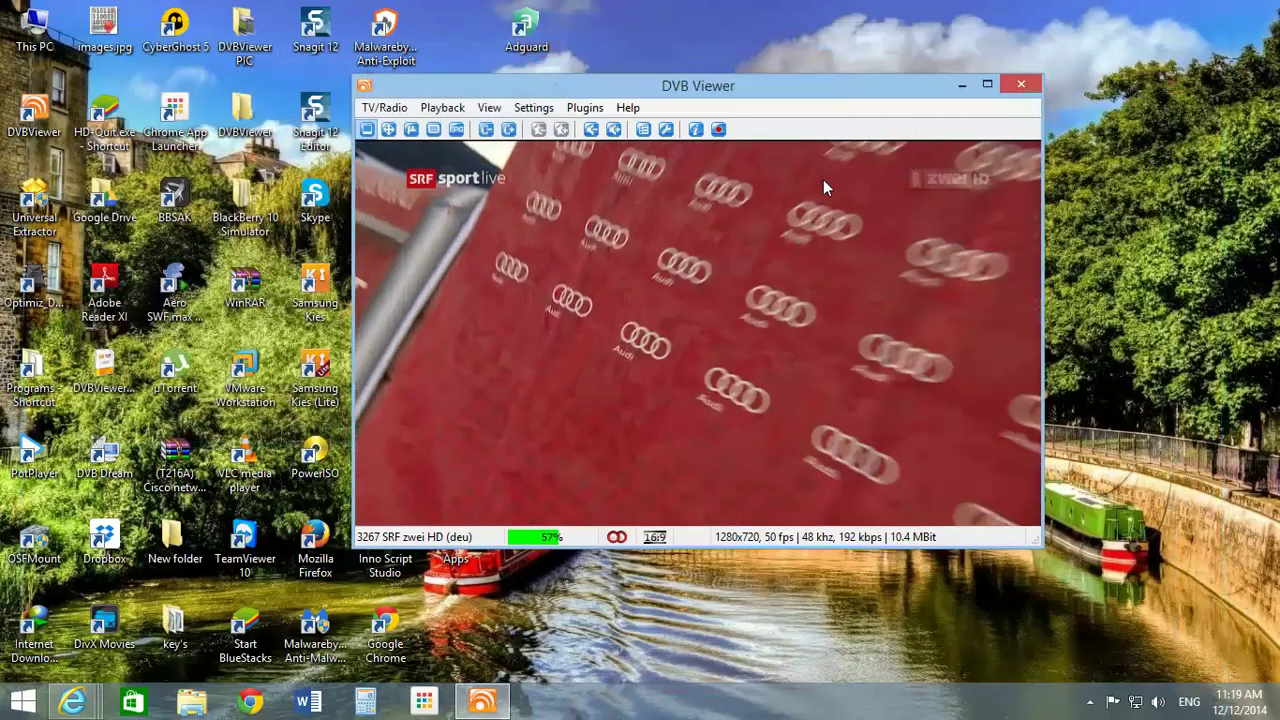